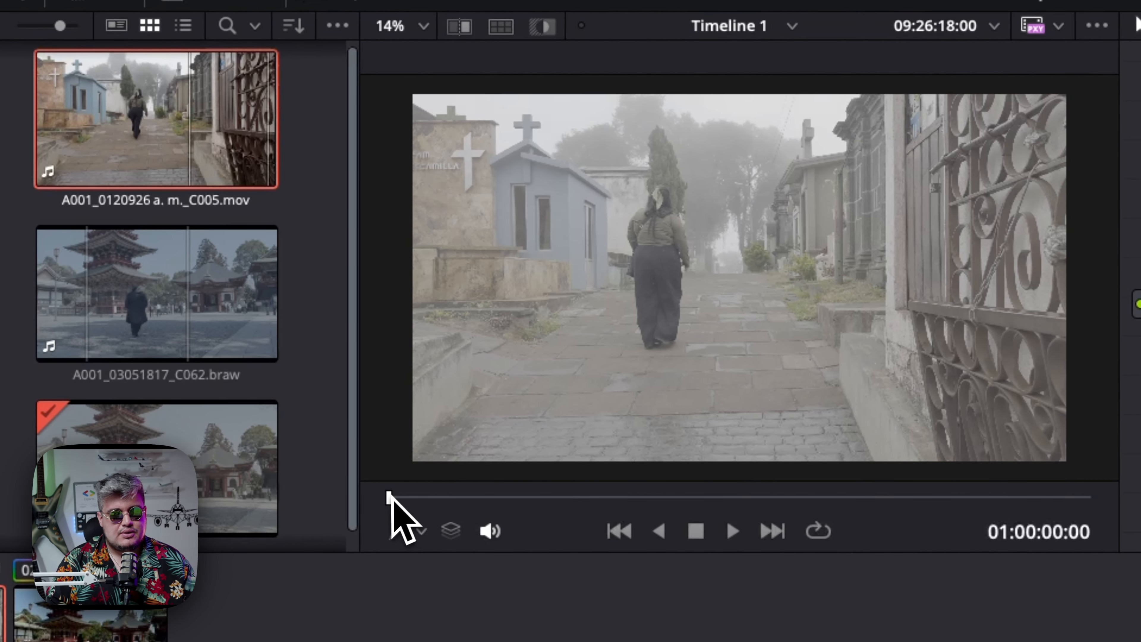
# Step: Play back the ungraded cemetery and pagoda clips on the timeline to review them, and return to the first clip
pyautogui.press('space')
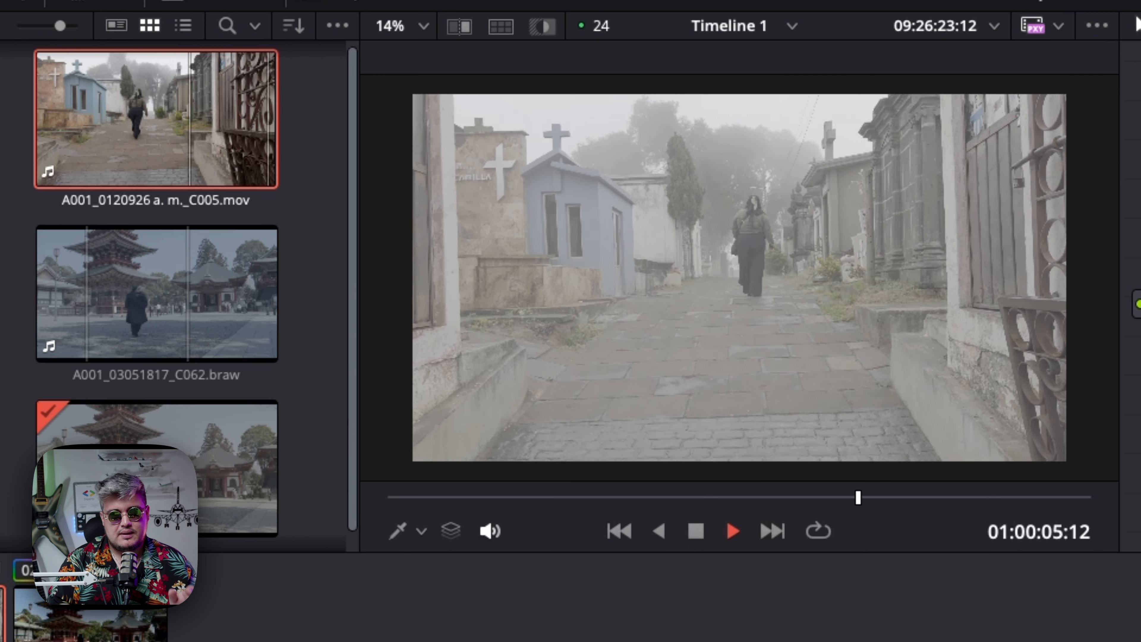
pyautogui.press('space')
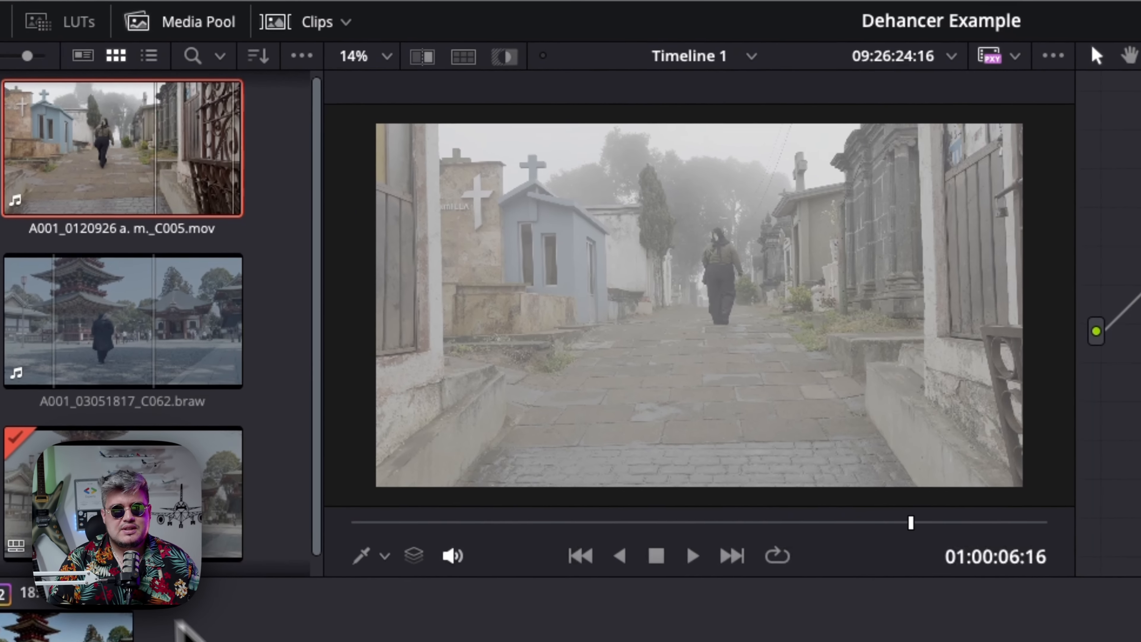
pyautogui.click(99, 584)
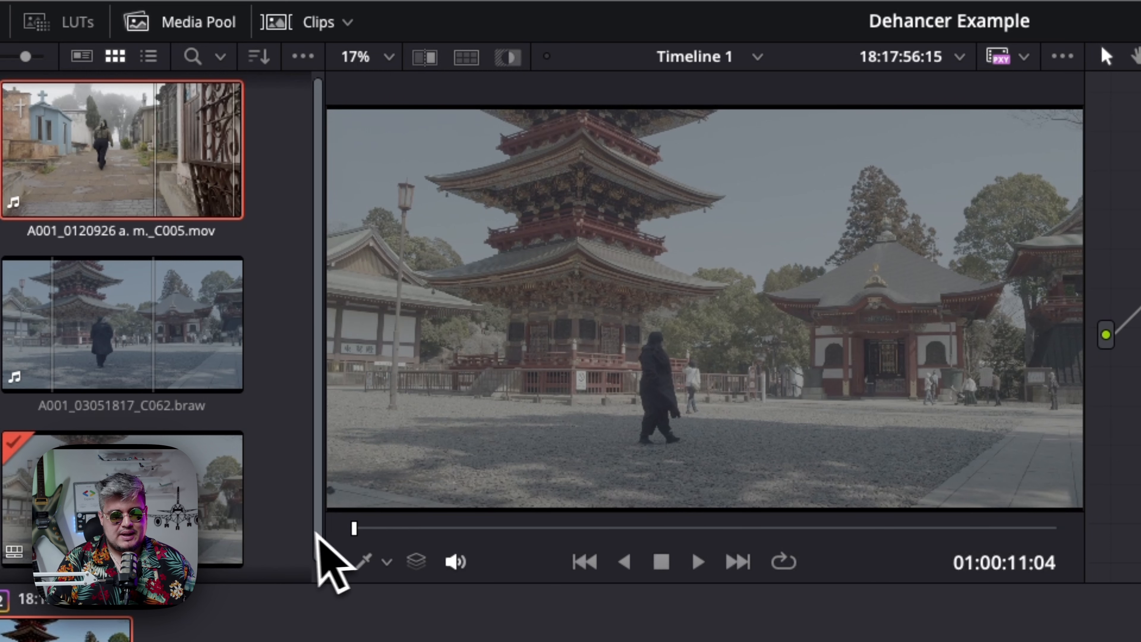
pyautogui.press('space')
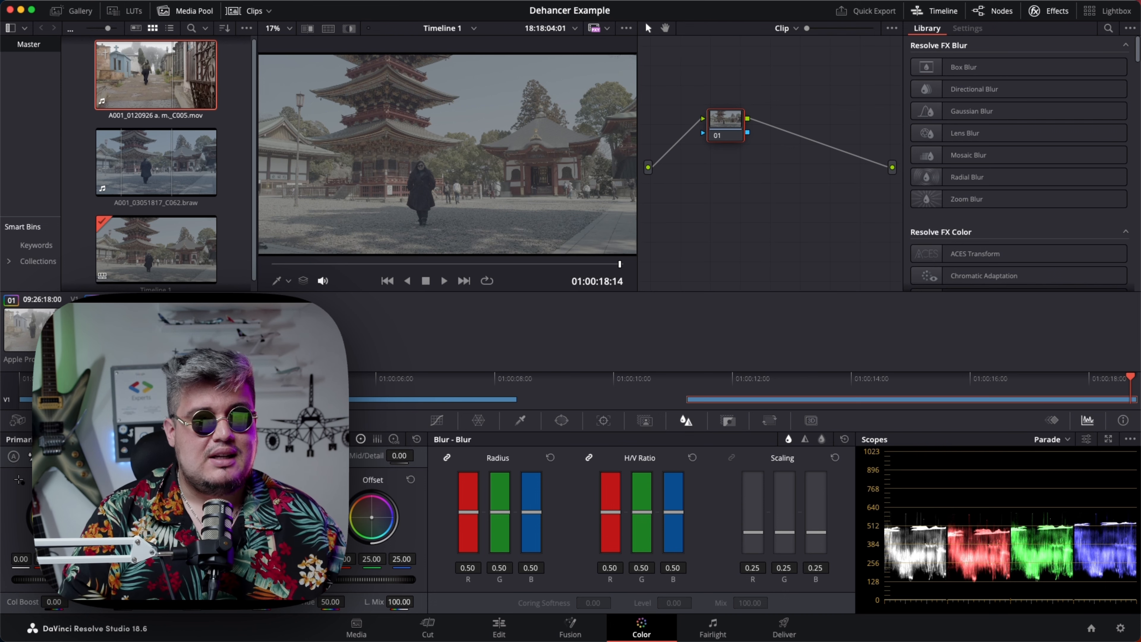
pyautogui.click(35, 333)
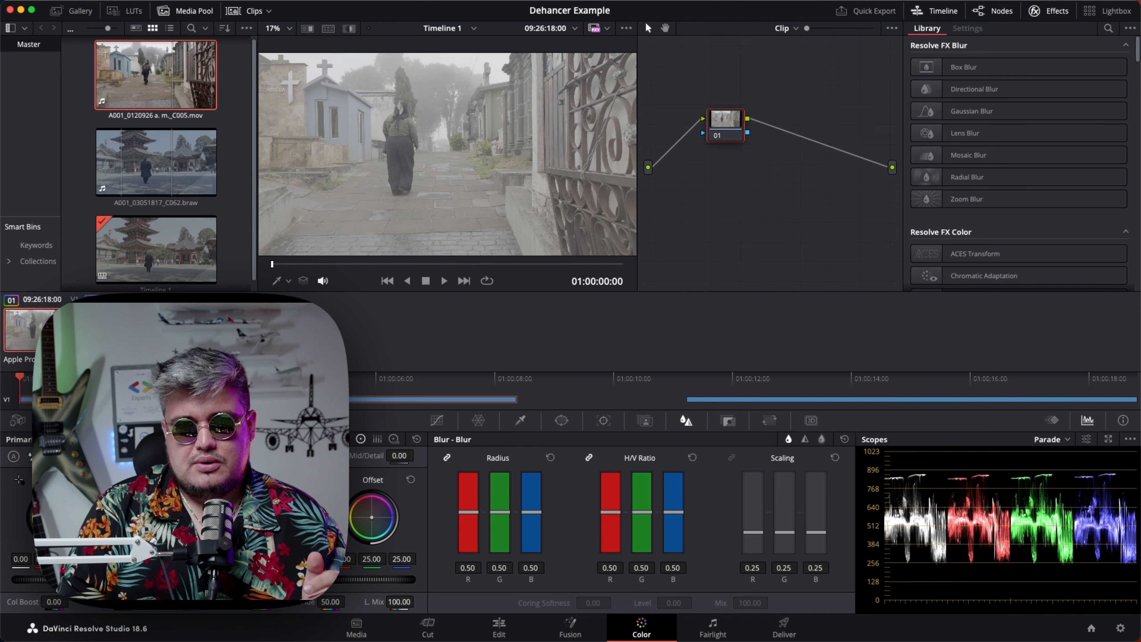
# Step: Set the project's color science to DaVinci YRGB Color Managed and turn off automatic color management
pyautogui.click(1121, 630)
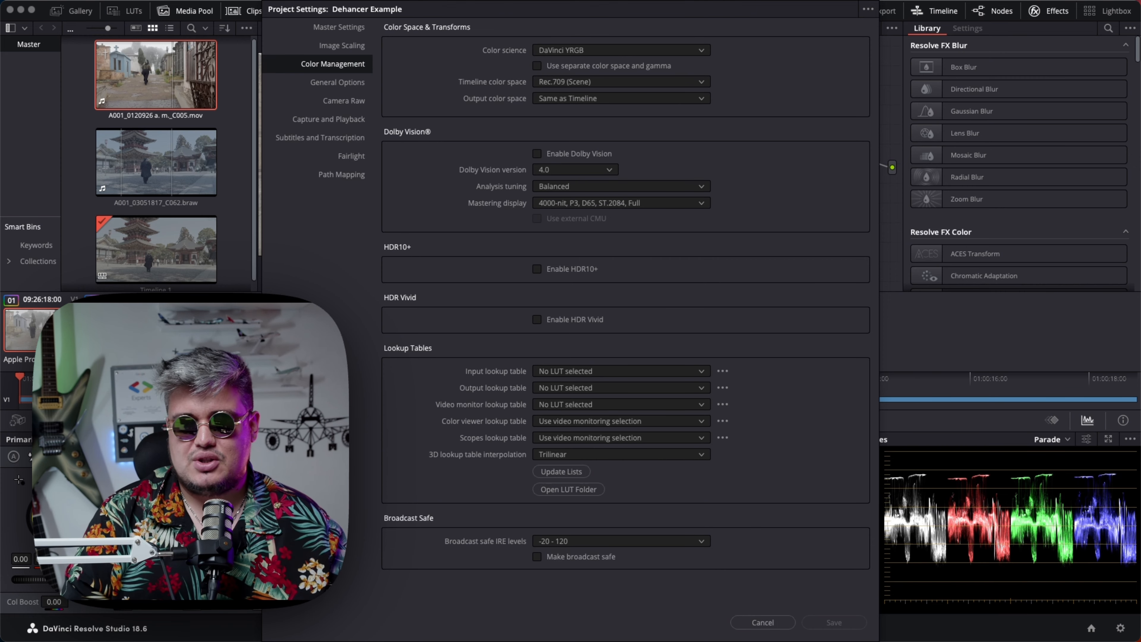
pyautogui.click(340, 28)
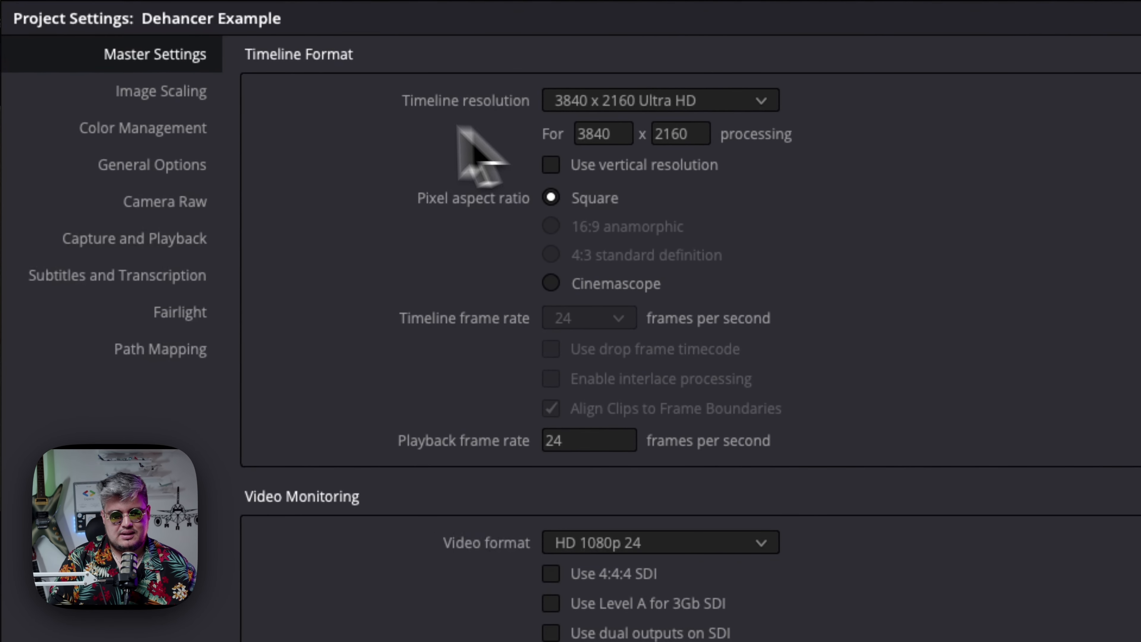
pyautogui.click(142, 128)
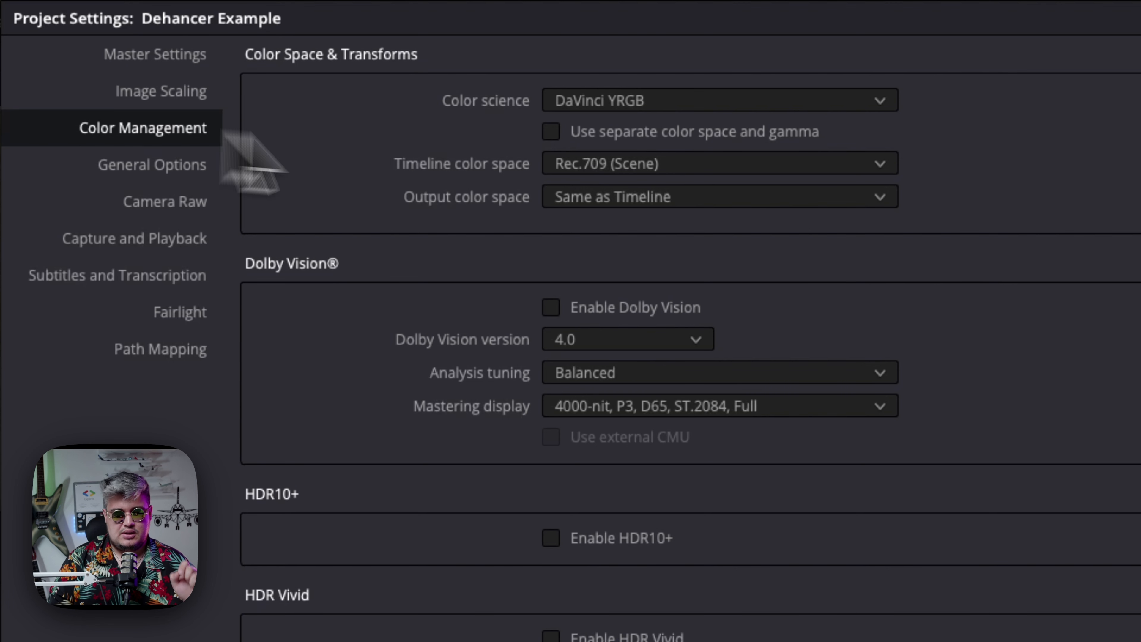
pyautogui.click(787, 101)
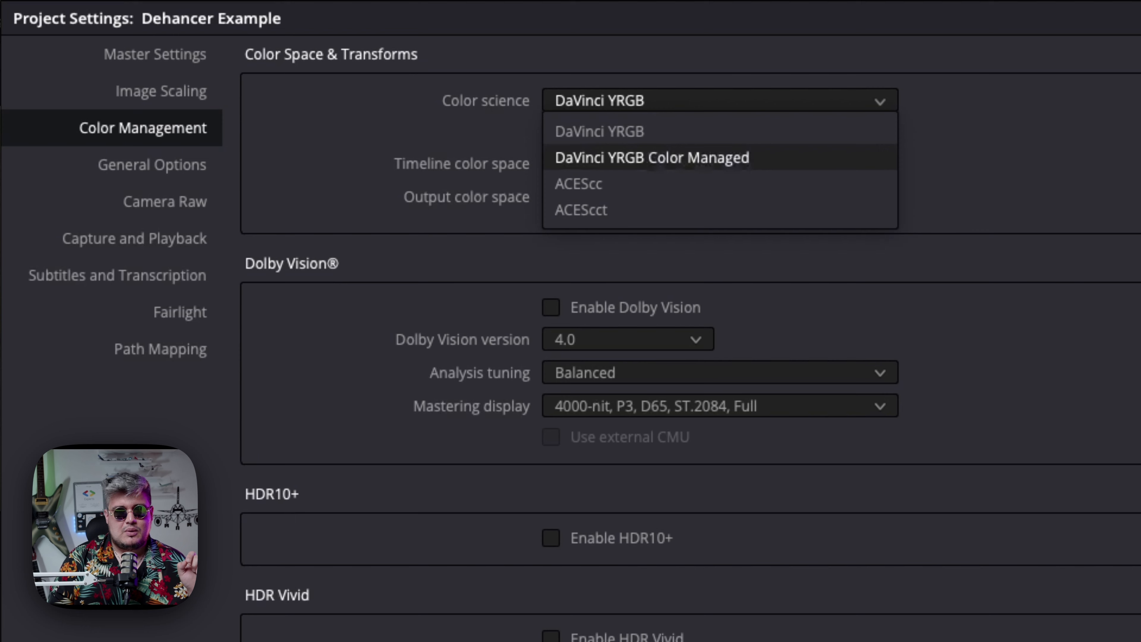
pyautogui.click(696, 157)
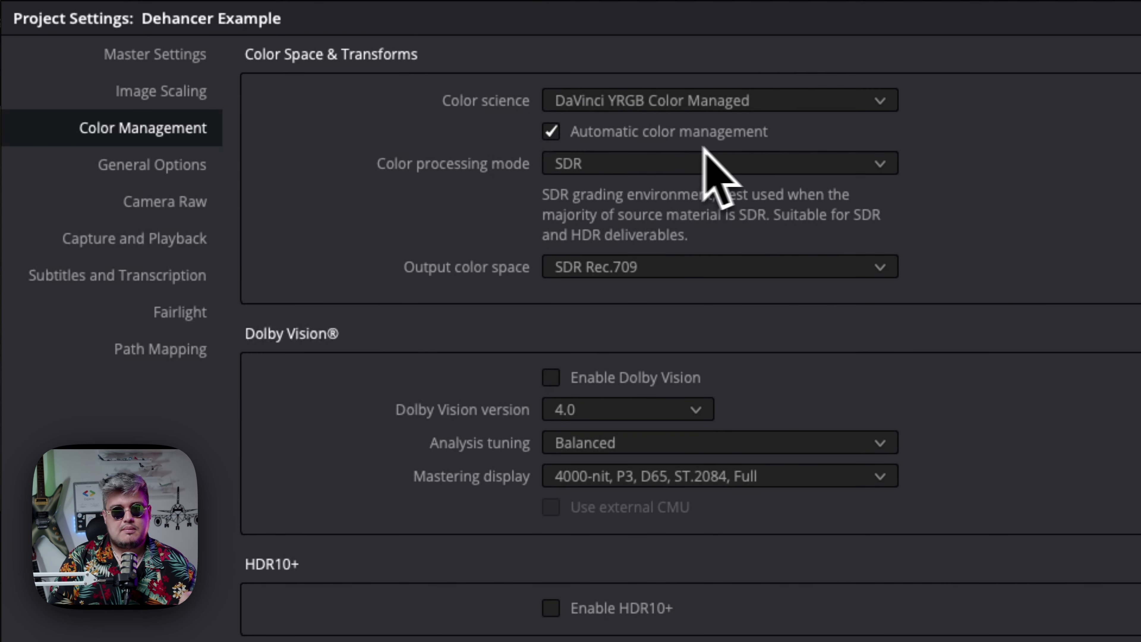
pyautogui.click(557, 137)
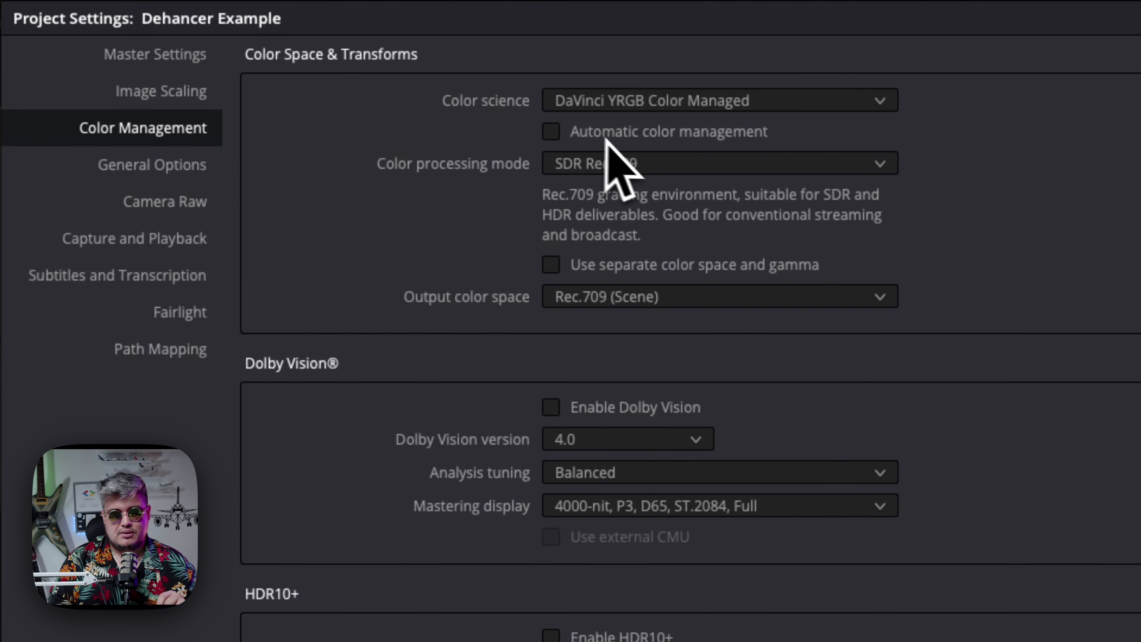
# Step: Set the color processing mode to HDR DaVinci Wide Gamut Intermediate and the output color space to Rec.709 Gamma 2.4, and save the project settings
pyautogui.click(722, 166)
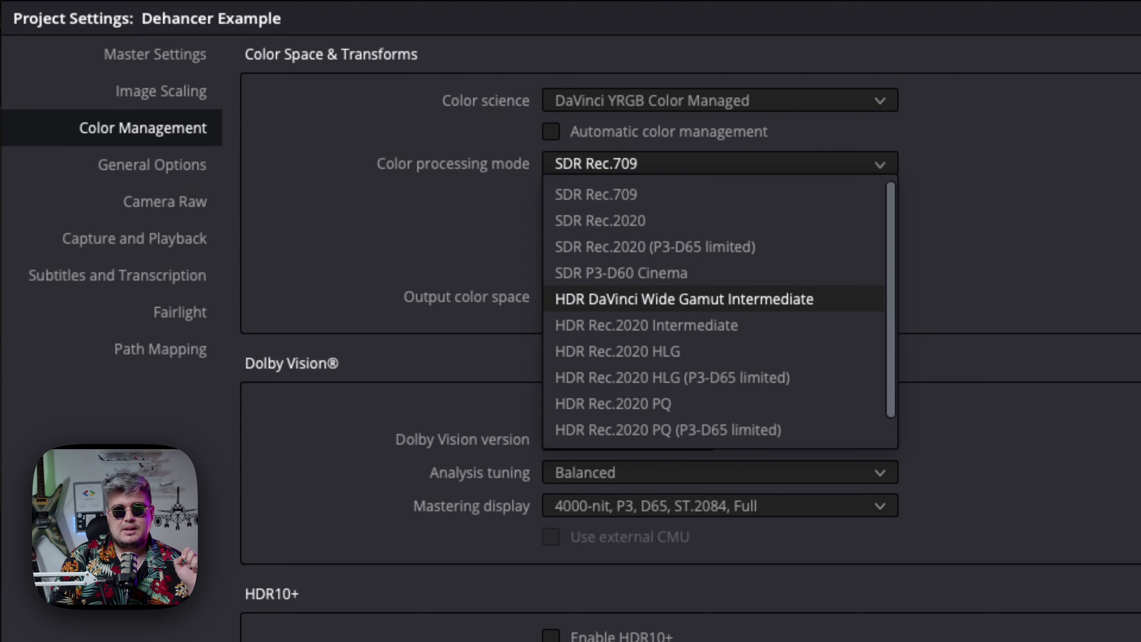
pyautogui.click(684, 299)
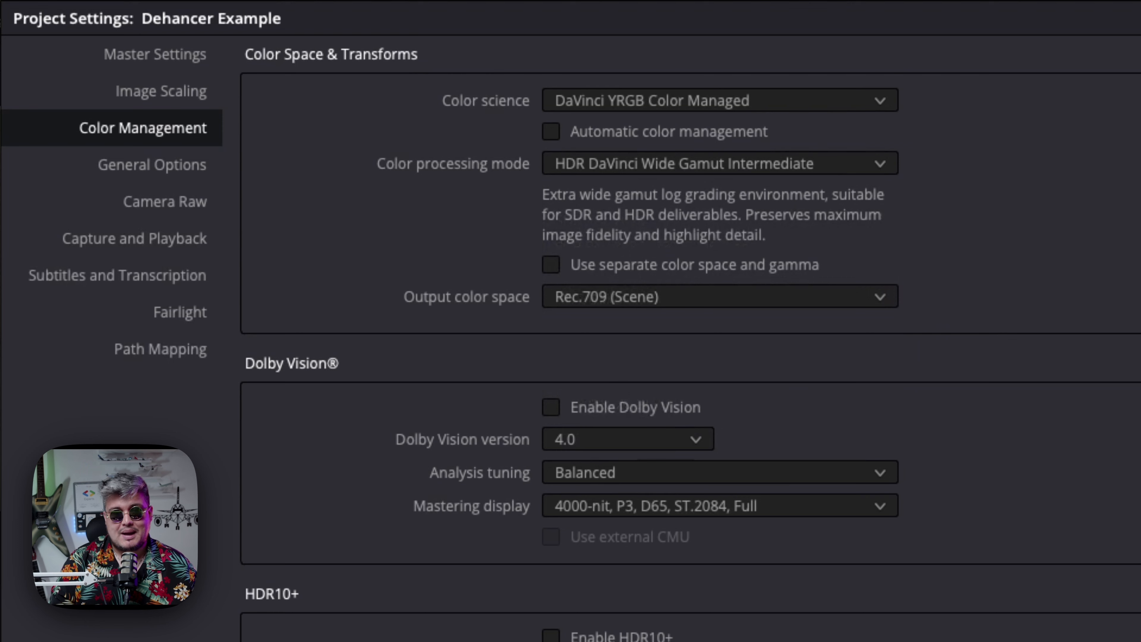
pyautogui.click(684, 299)
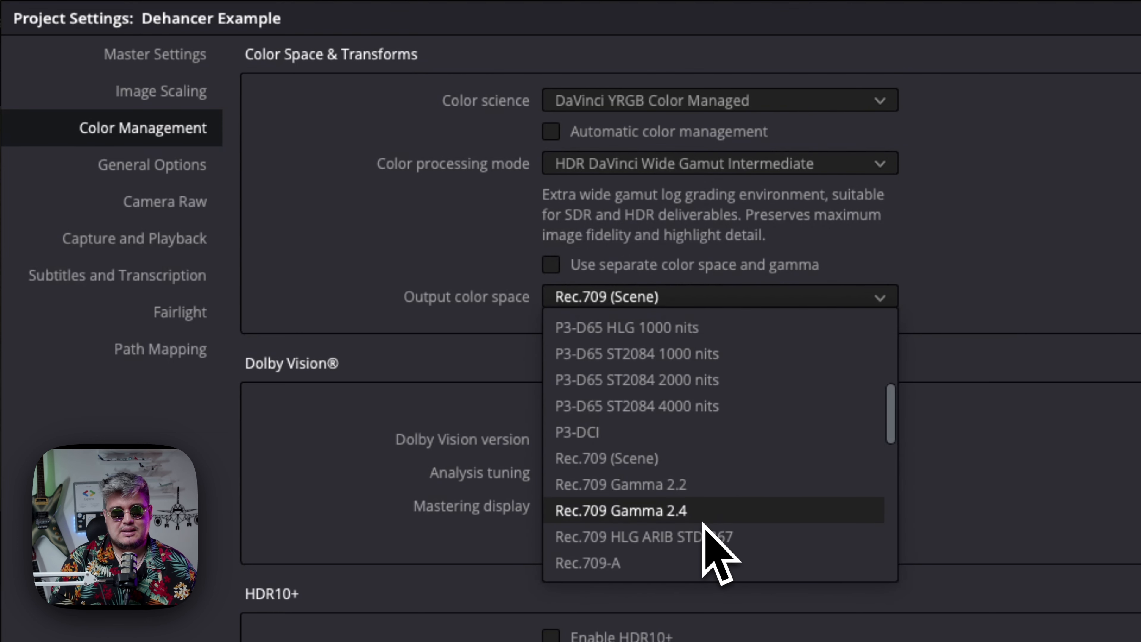
pyautogui.click(665, 518)
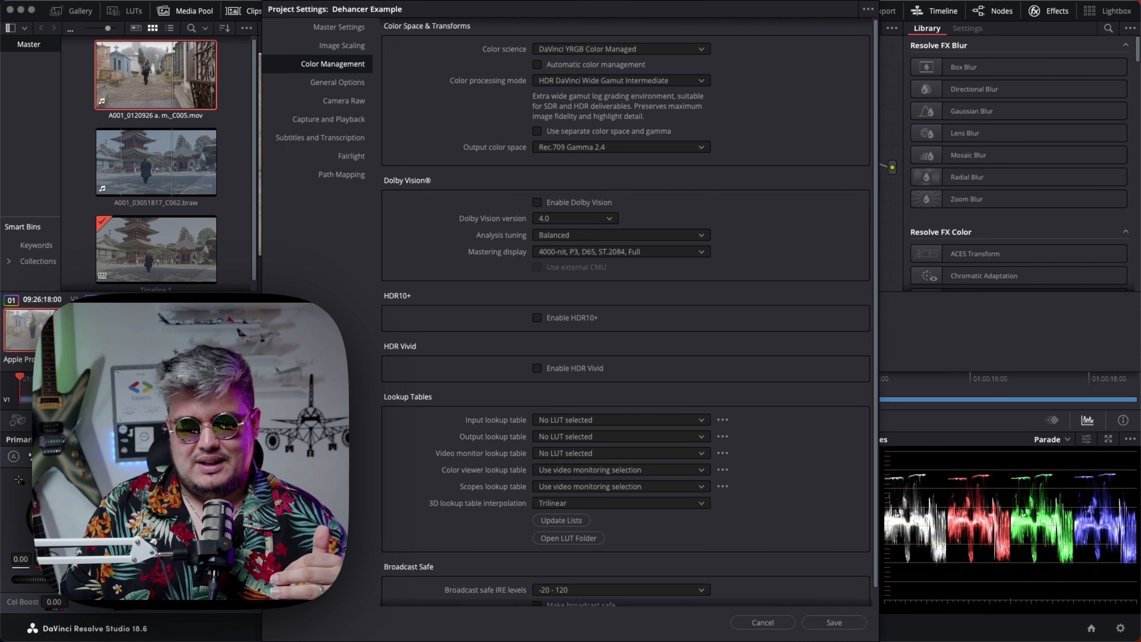
pyautogui.click(834, 622)
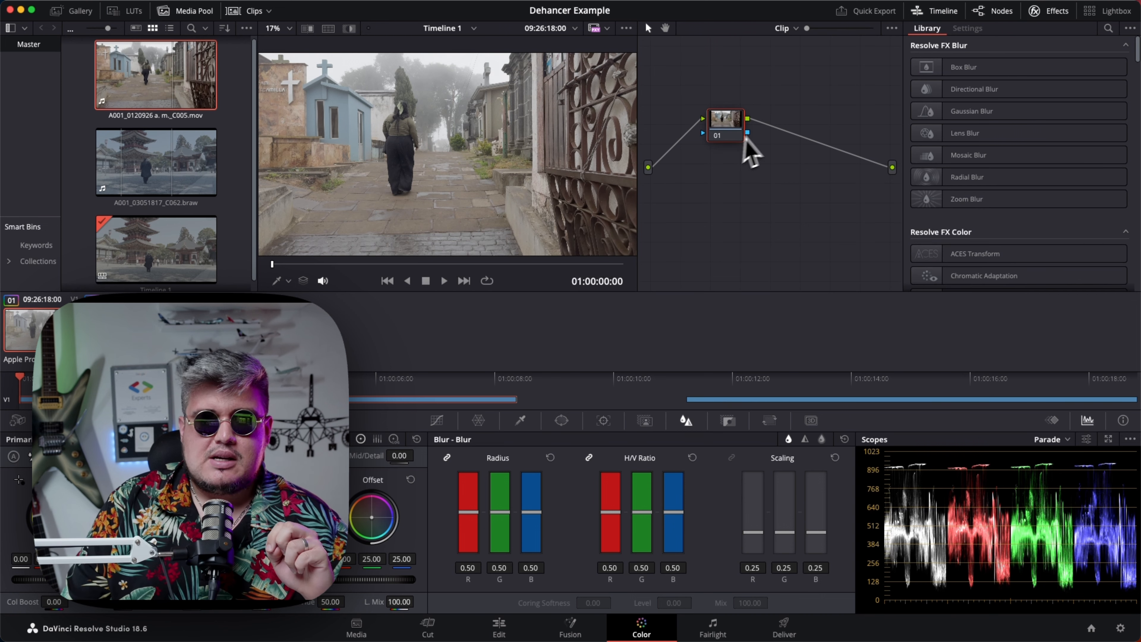
# Step: Add a serial node after node 01 on the cemetery clip and spread the two nodes apart
pyautogui.moveTo(729, 127); pyautogui.dragTo(745, 120)
pyautogui.rightClick(748, 121)
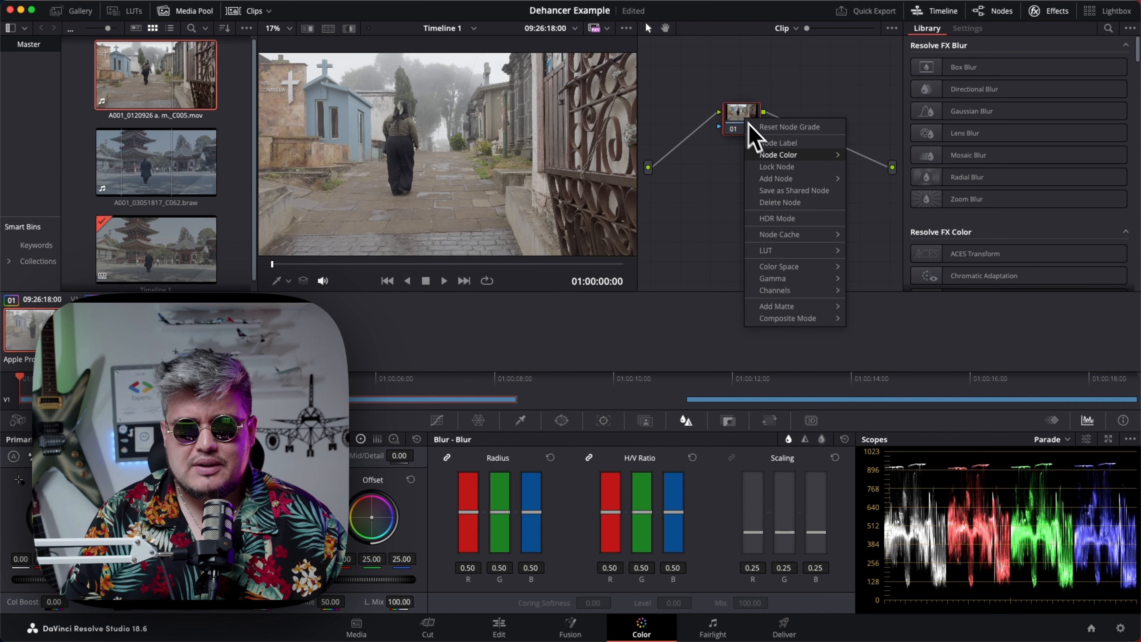
pyautogui.moveTo(795, 180)
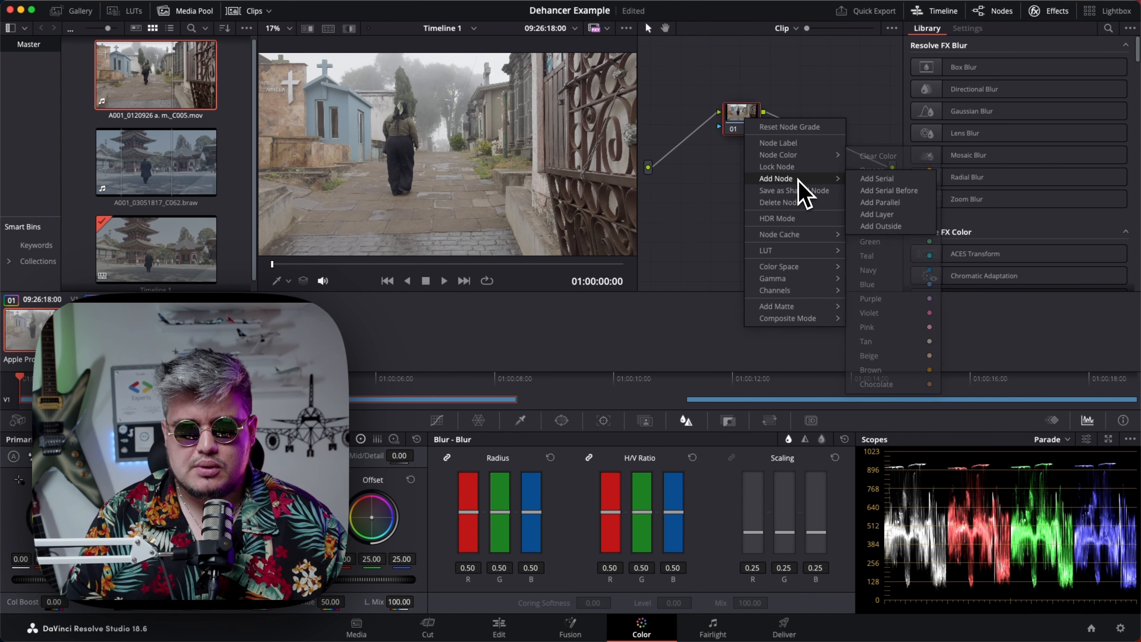
pyautogui.click(878, 180)
pyautogui.moveTo(797, 133); pyautogui.dragTo(821, 132)
pyautogui.moveTo(734, 133); pyautogui.dragTo(679, 128)
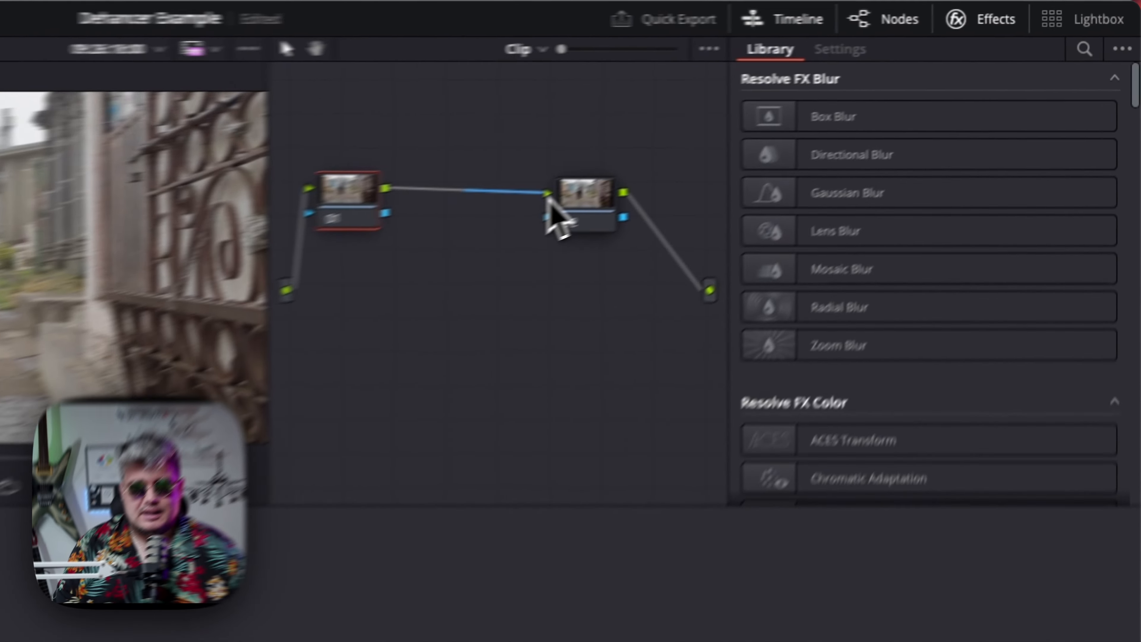
# Step: Reposition node 02 closer to node 01 and apply the Dehancer Pro 7.1.1 film emulation effect to it
pyautogui.click(827, 113)
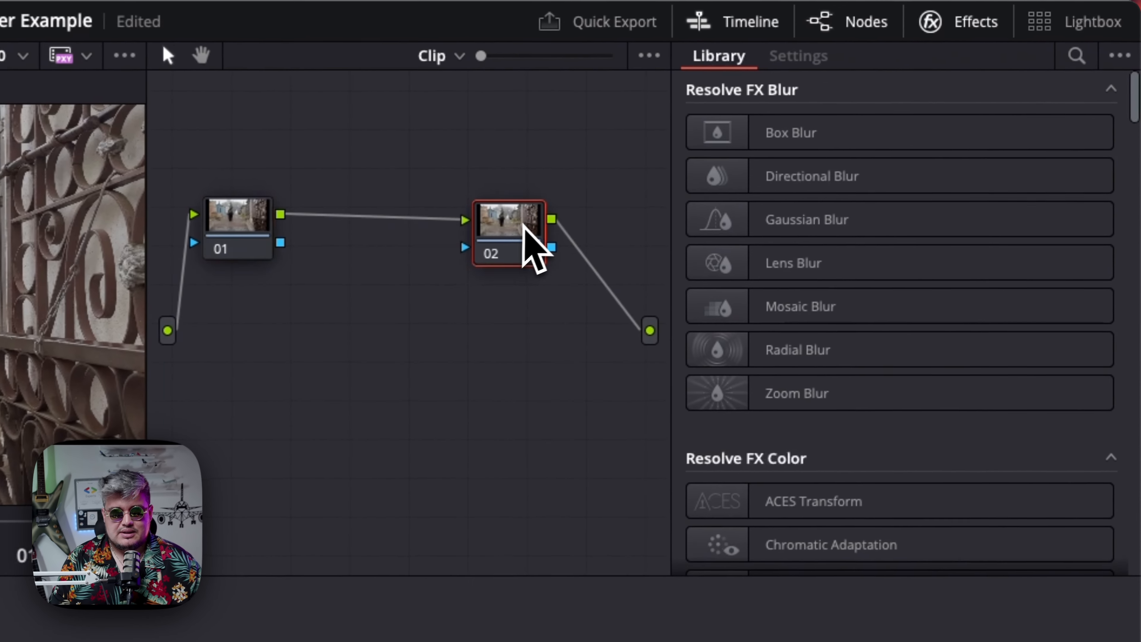
pyautogui.moveTo(507, 227); pyautogui.dragTo(451, 227)
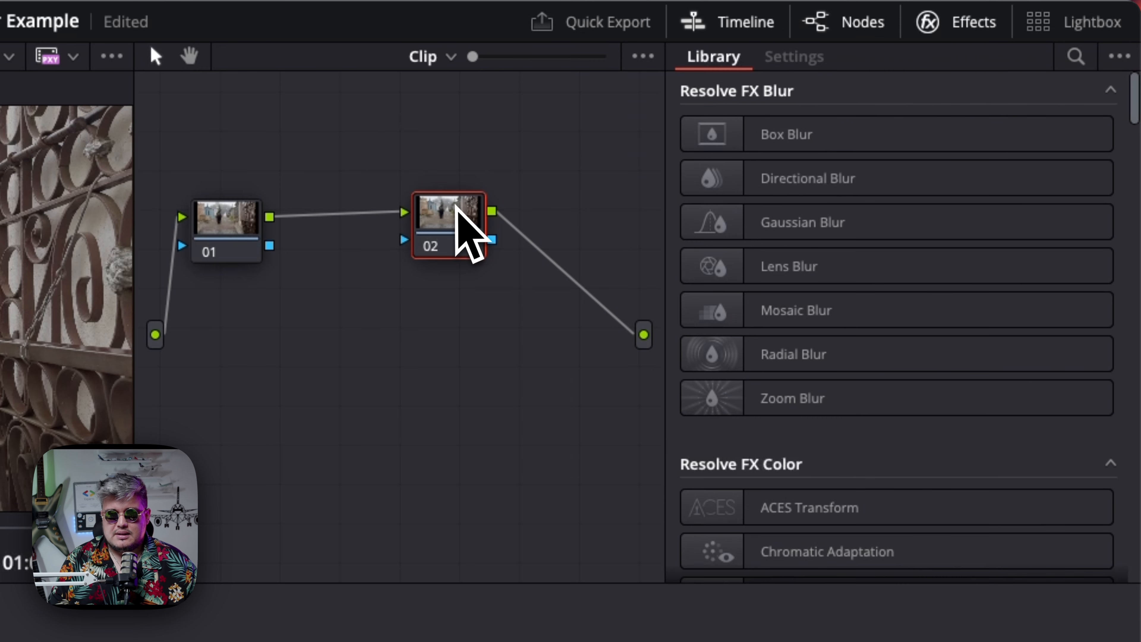
pyautogui.scroll(-20, 939, 265)
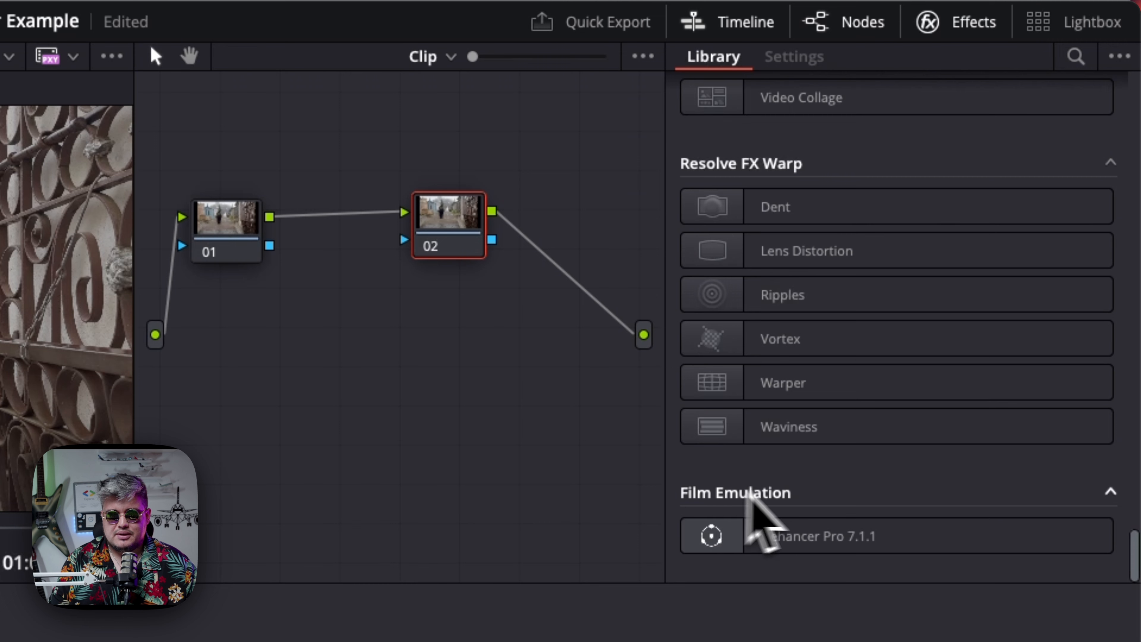
pyautogui.moveTo(855, 536); pyautogui.dragTo(466, 225)
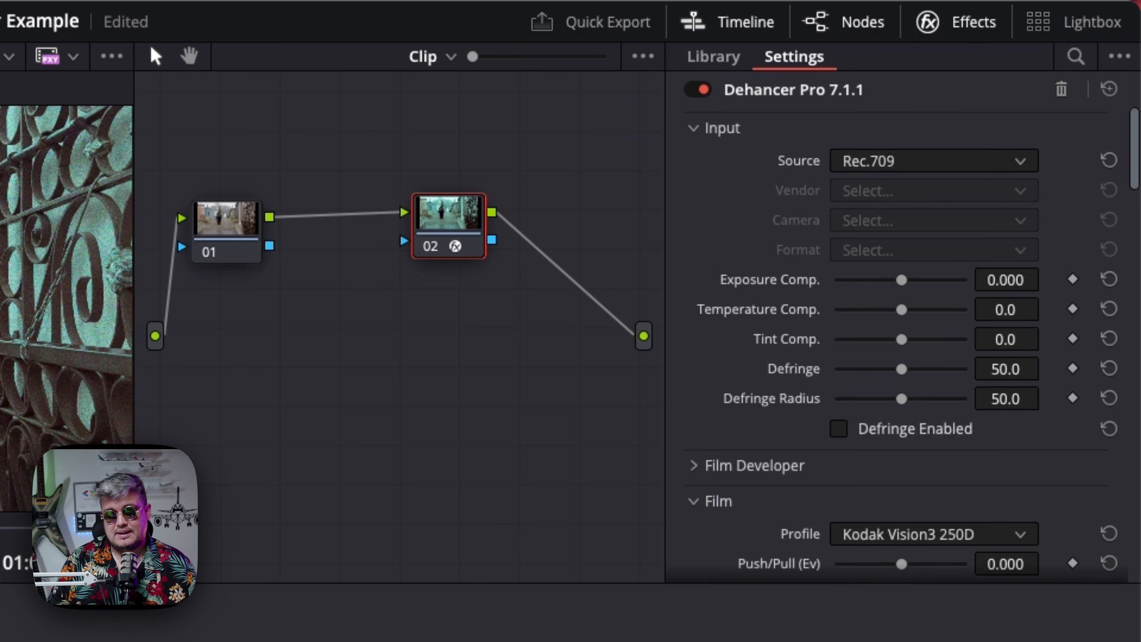
# Step: Set Dehancer's input source to Choose Camera, with vendor Apple, camera iPhone and format Apple Log
pyautogui.click(873, 167)
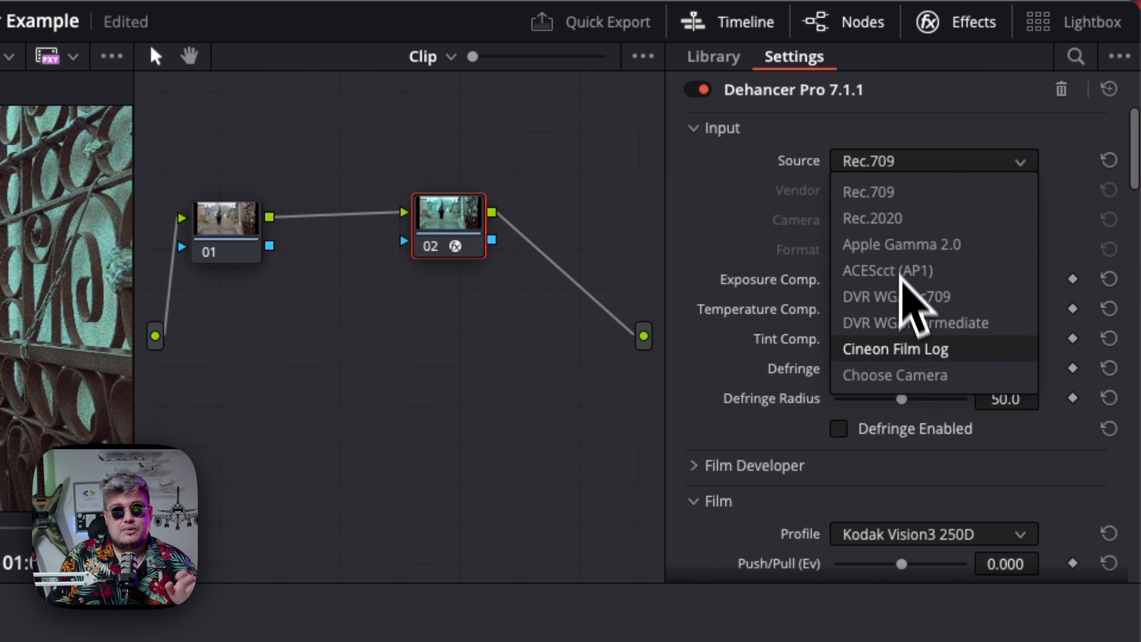
pyautogui.click(921, 386)
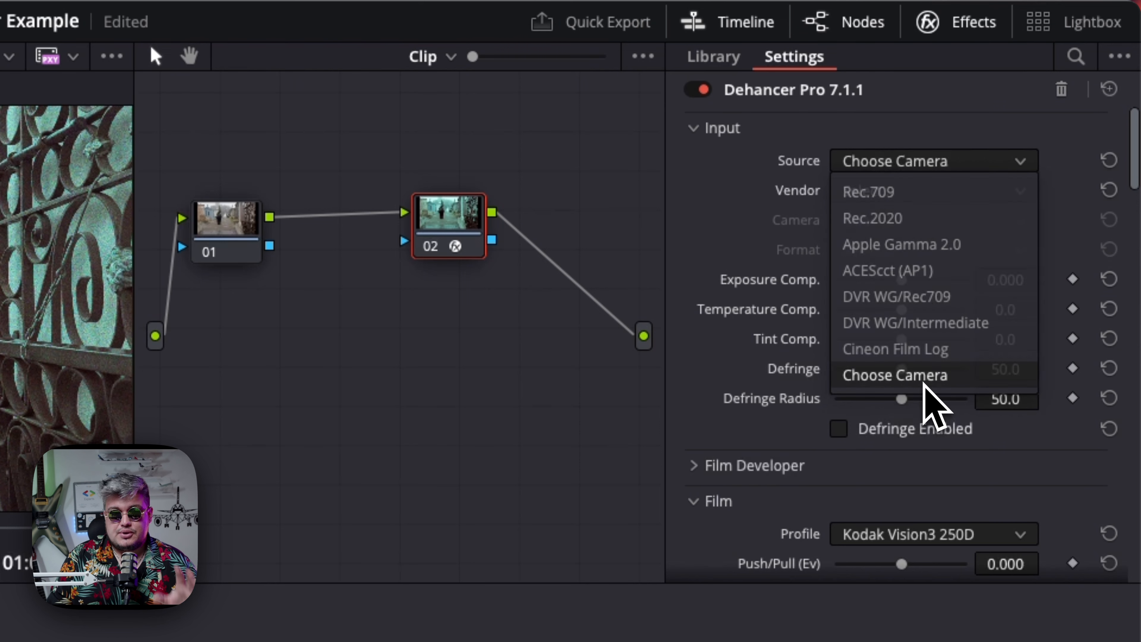
pyautogui.click(844, 190)
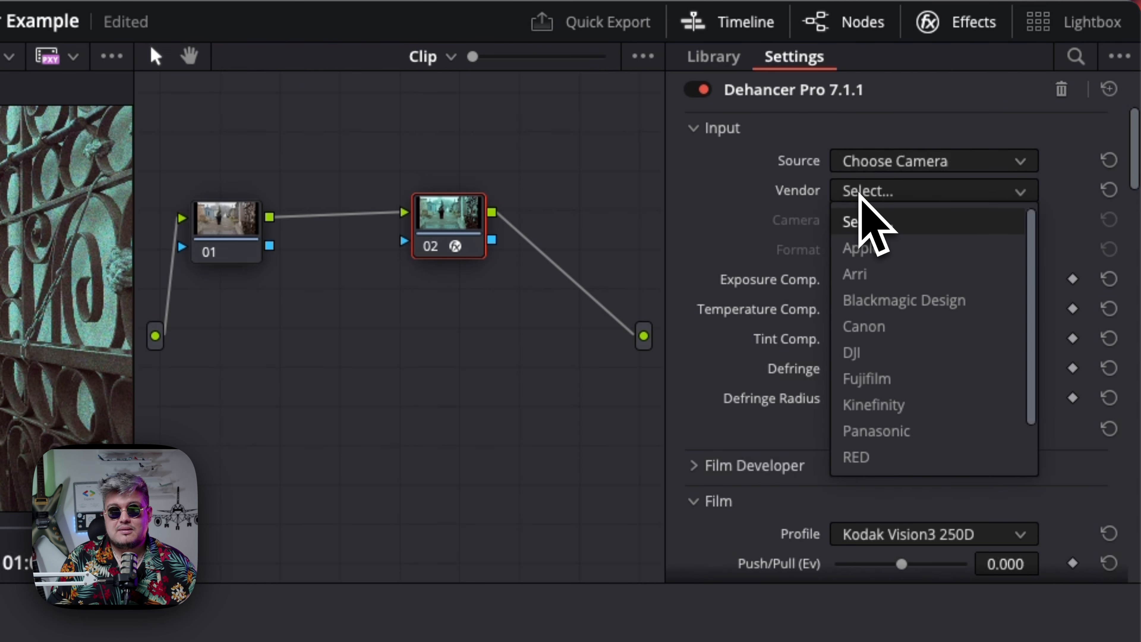
pyautogui.click(897, 250)
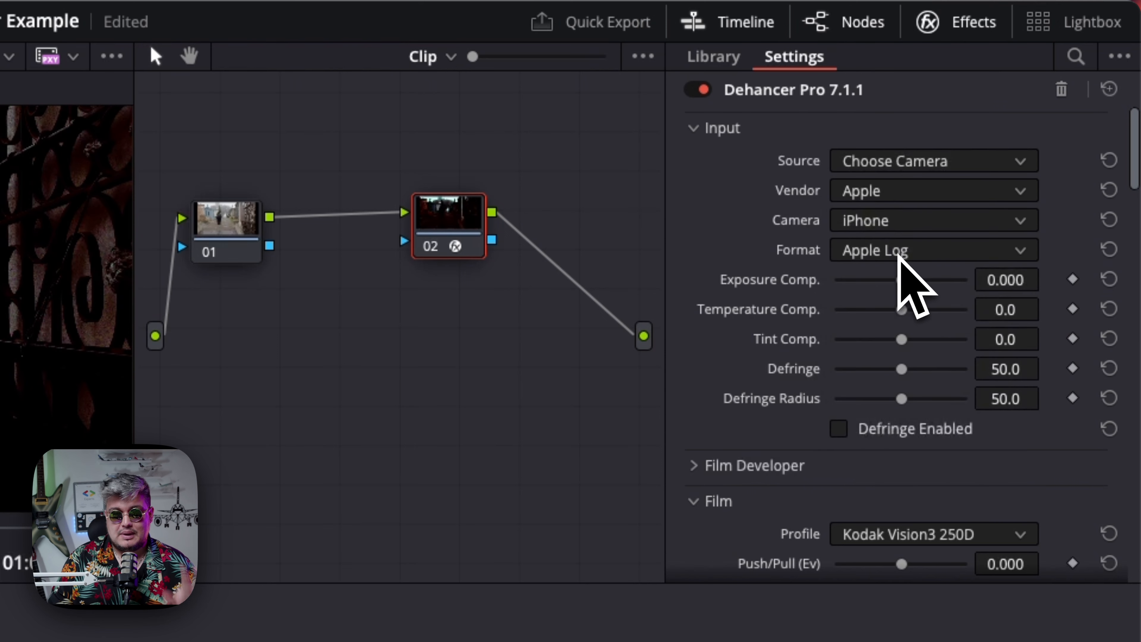
pyautogui.click(887, 221)
pyautogui.click(881, 278)
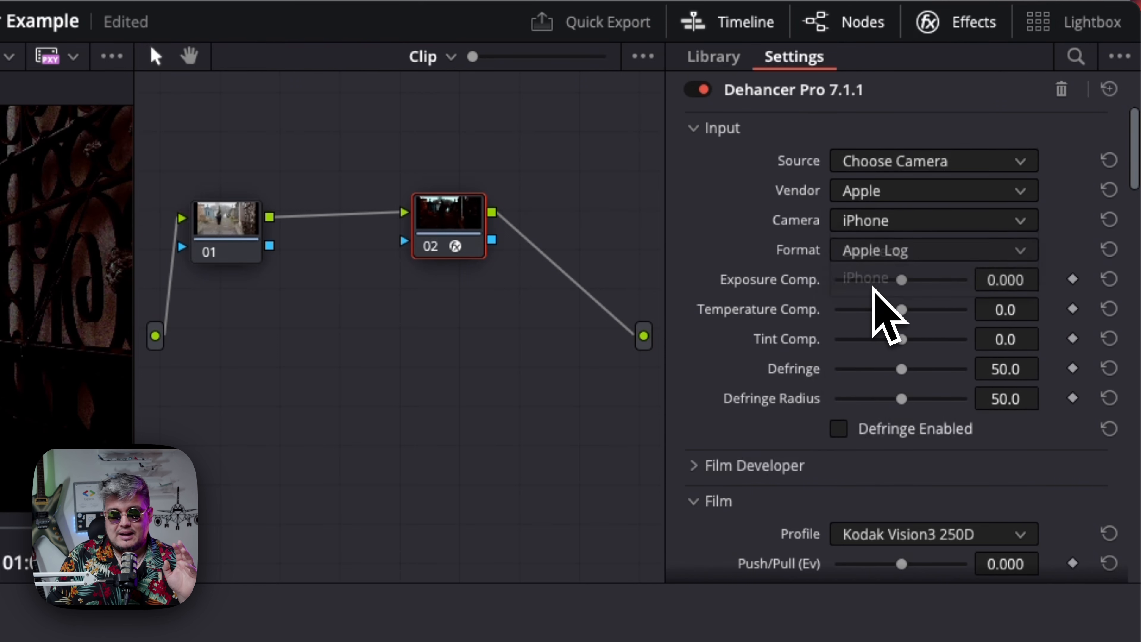
pyautogui.click(880, 250)
pyautogui.click(880, 308)
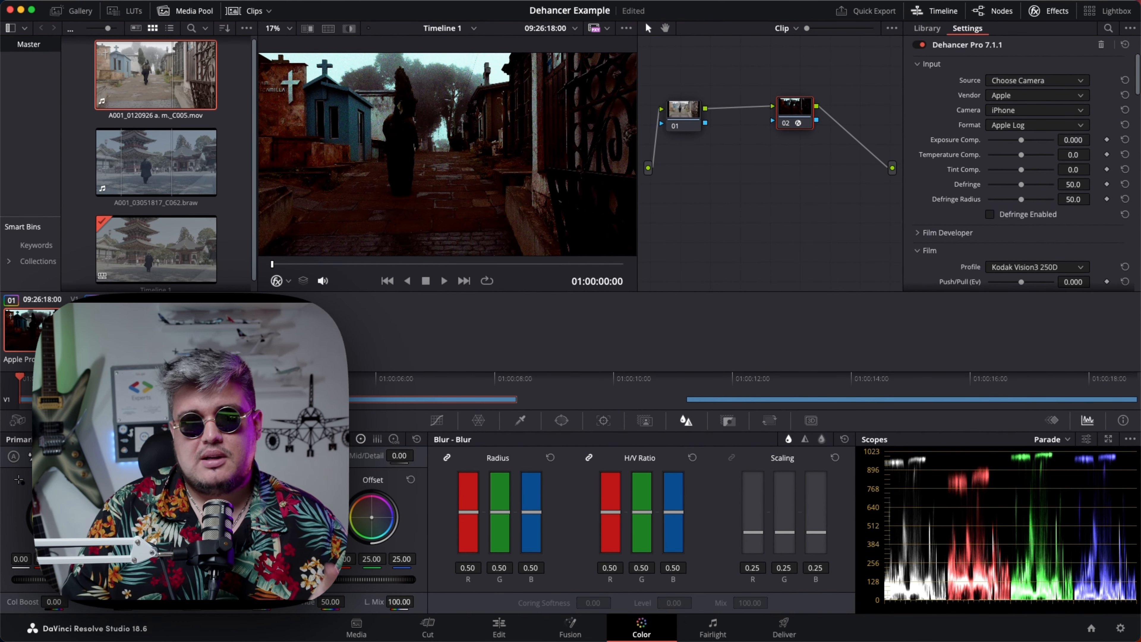
# Step: Switch the Kodak Vision3 250D film profile off and on again to compare the image with and without it
pyautogui.scroll(-3, 1017, 155)
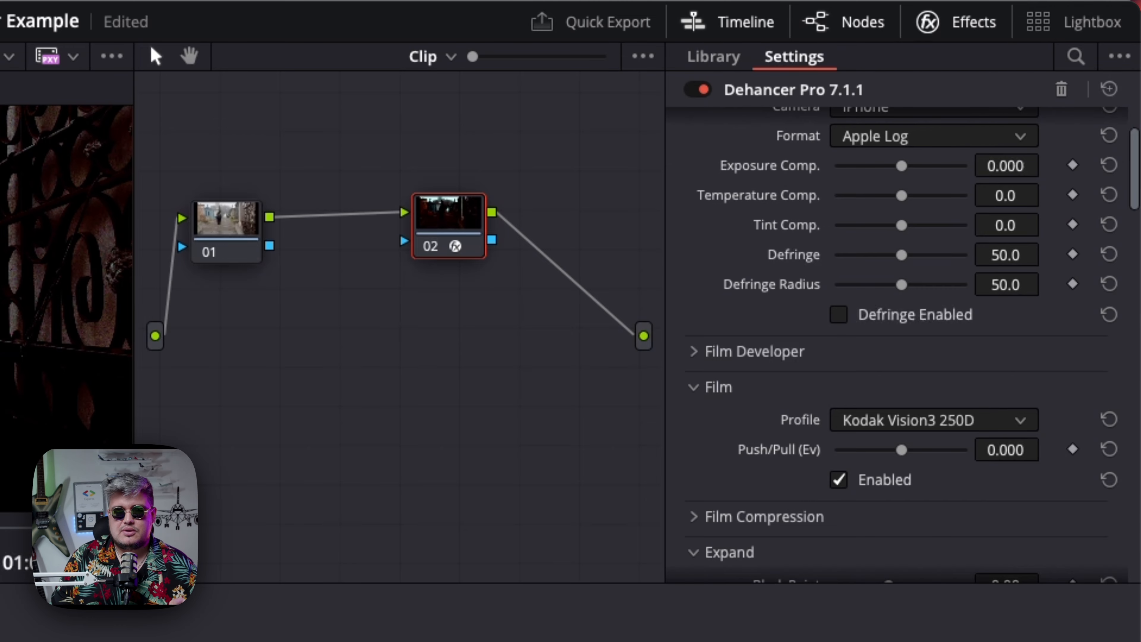
pyautogui.click(838, 479)
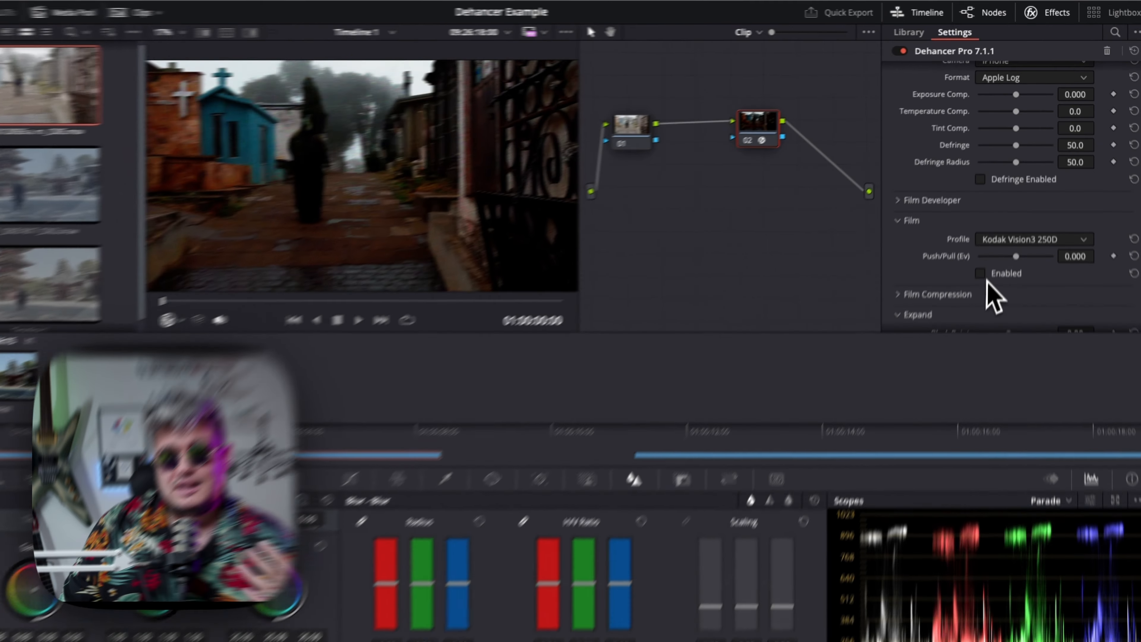
pyautogui.click(995, 238)
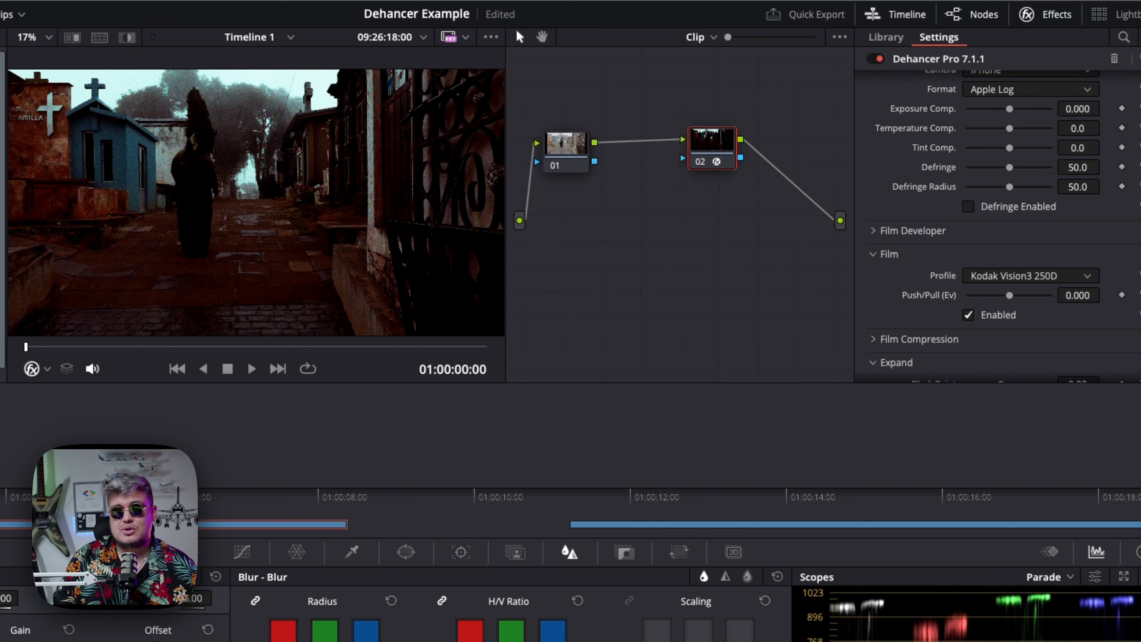
# Step: Try the Kodak Portra 400 film profile, and switch the profile to AGFA Chrome RSX II 200 (Exp. 2006)
pyautogui.click(1039, 275)
pyautogui.click(1027, 353)
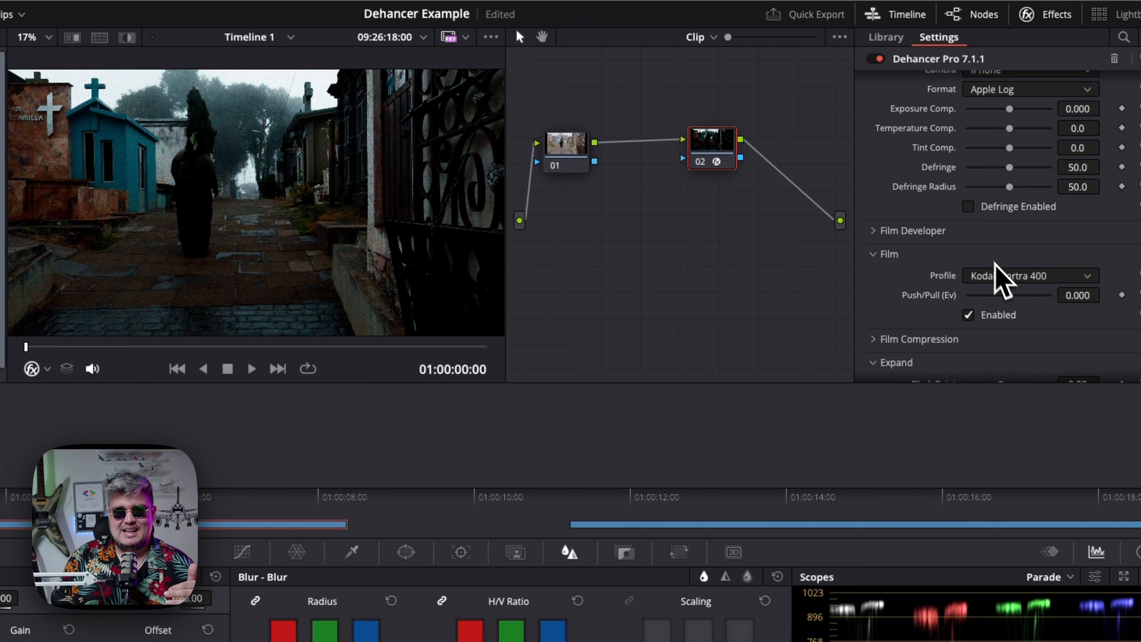
pyautogui.click(998, 275)
pyautogui.scroll(5, 1011, 359)
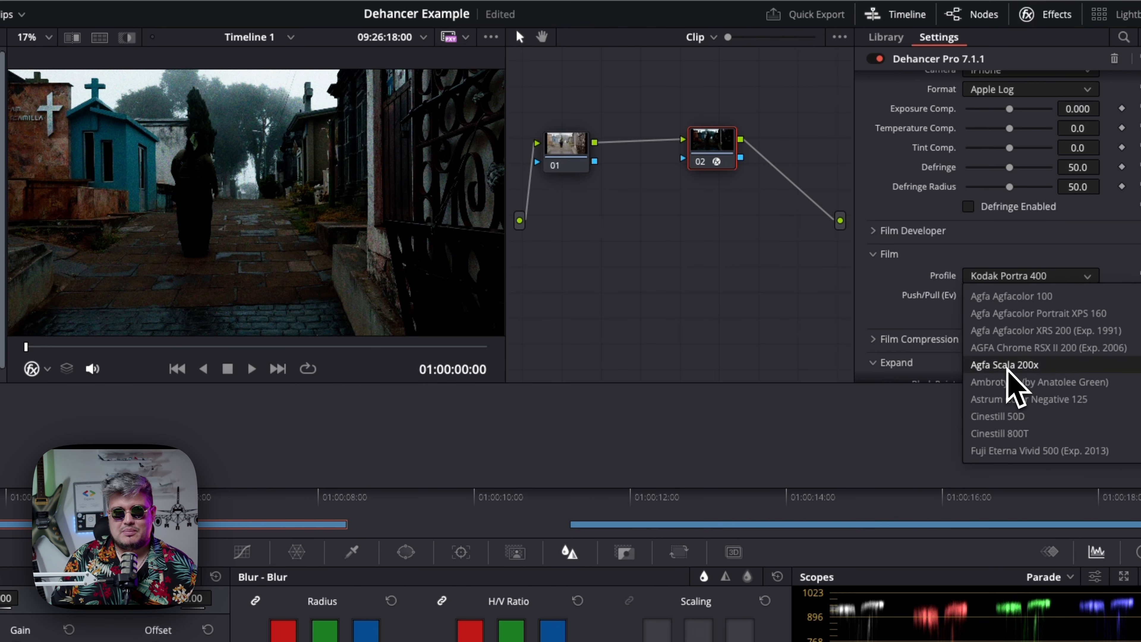
pyautogui.click(1029, 348)
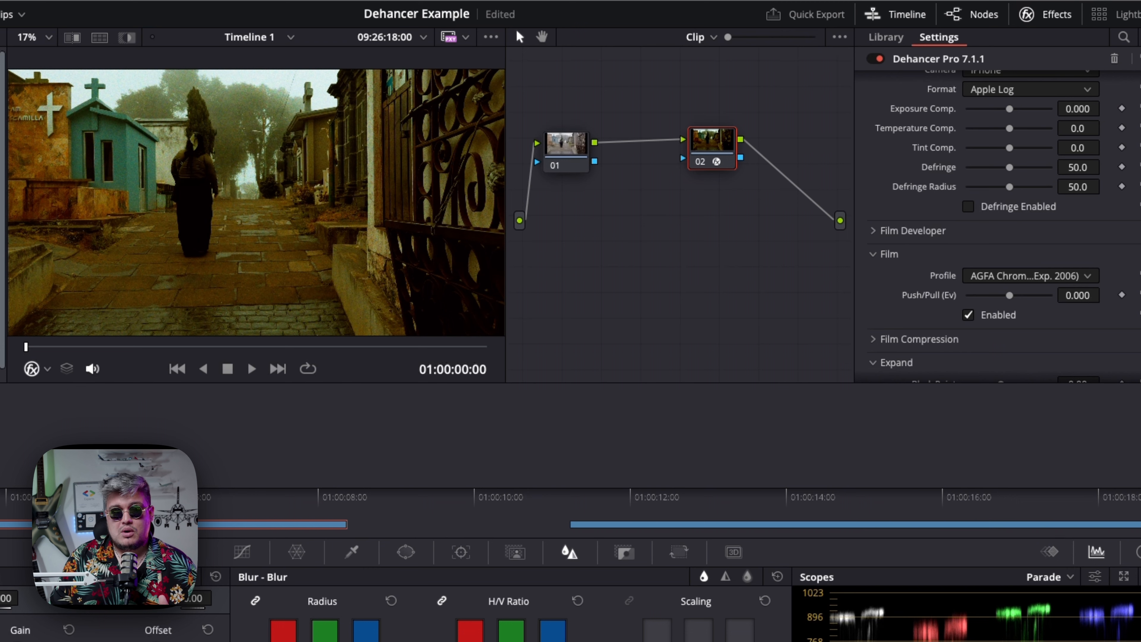
# Step: Change the Dehancer film profile to Kodak Plus-X Pan 125 (Exp. 1979)
pyautogui.click(1011, 276)
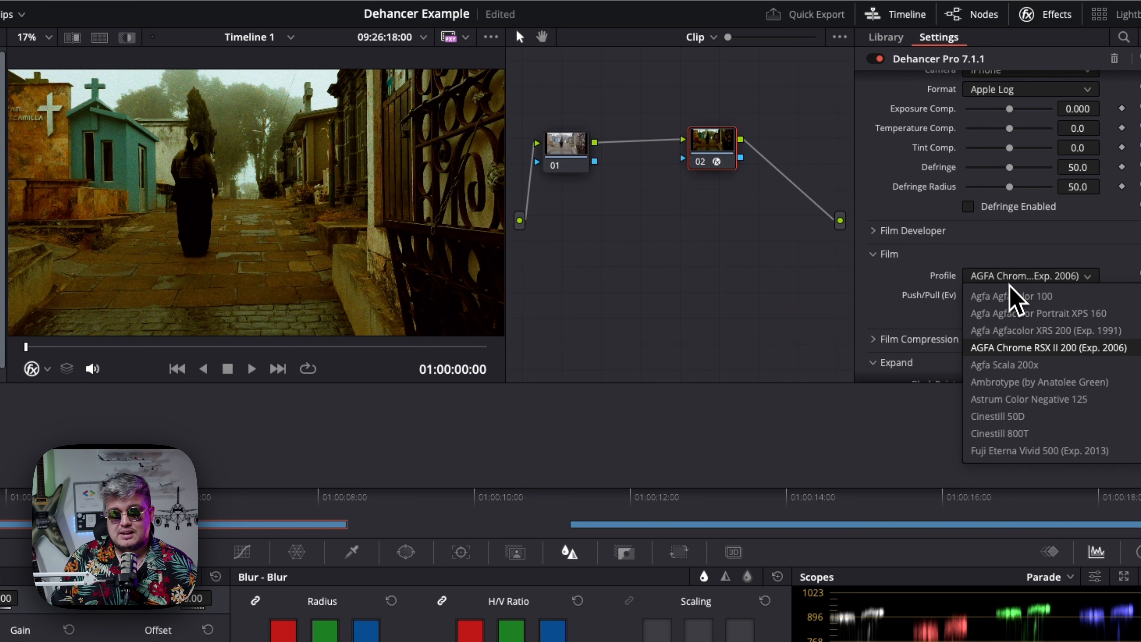
pyautogui.scroll(-3, 1002, 452)
pyautogui.scroll(-3, 1014, 453)
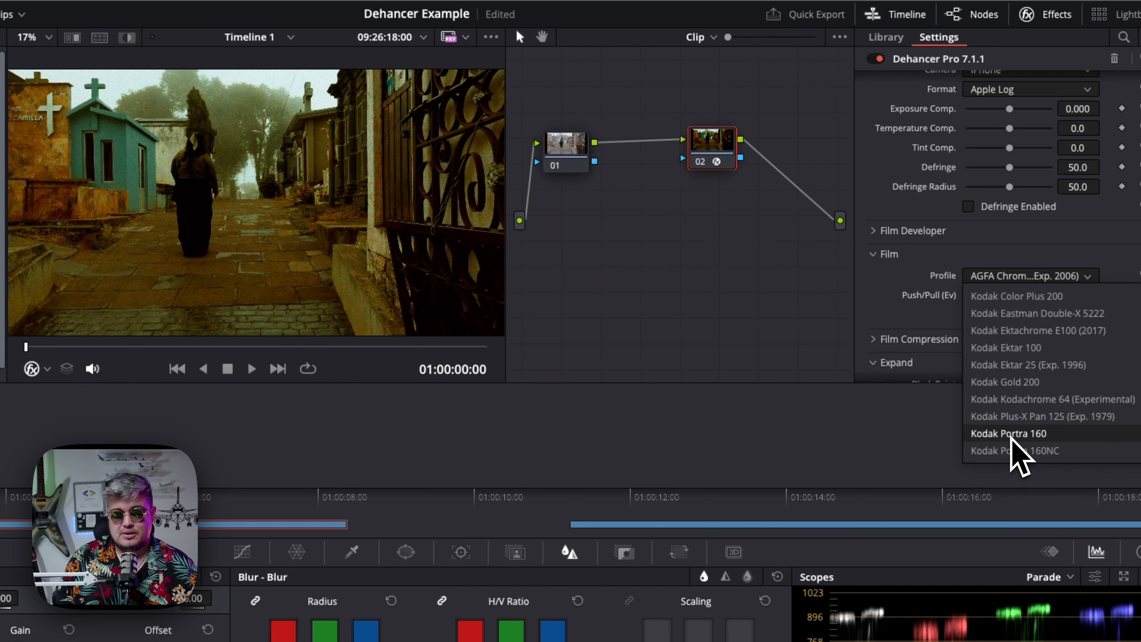
pyautogui.click(1010, 417)
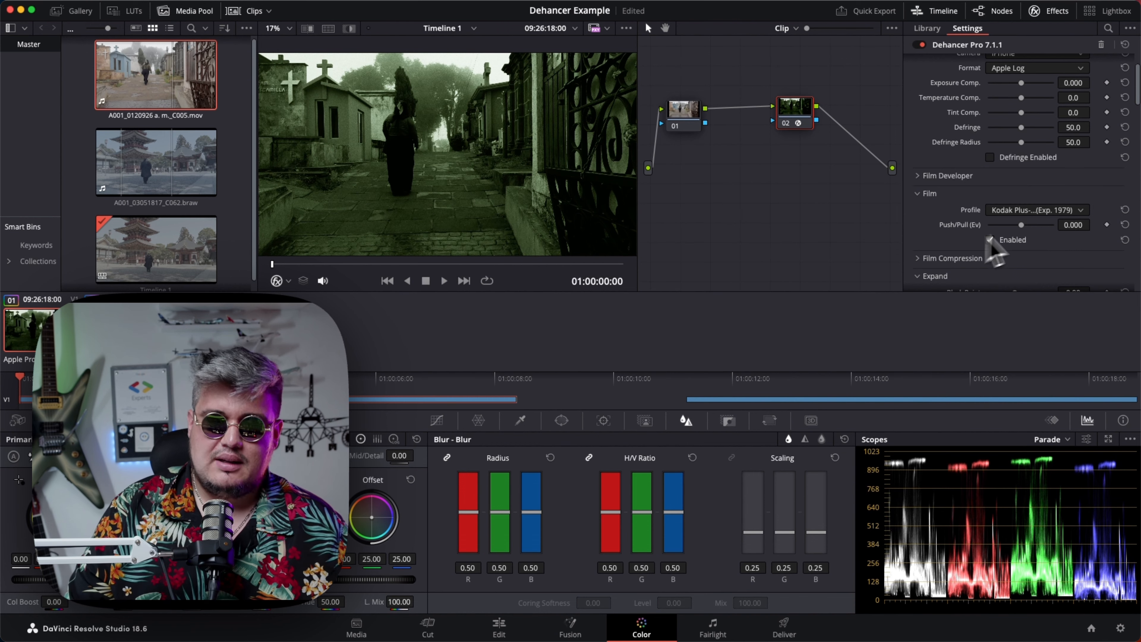
# Step: Look through the other film profiles, keep the Kodak Plus-X one selected and disable the Film section
pyautogui.click(1038, 210)
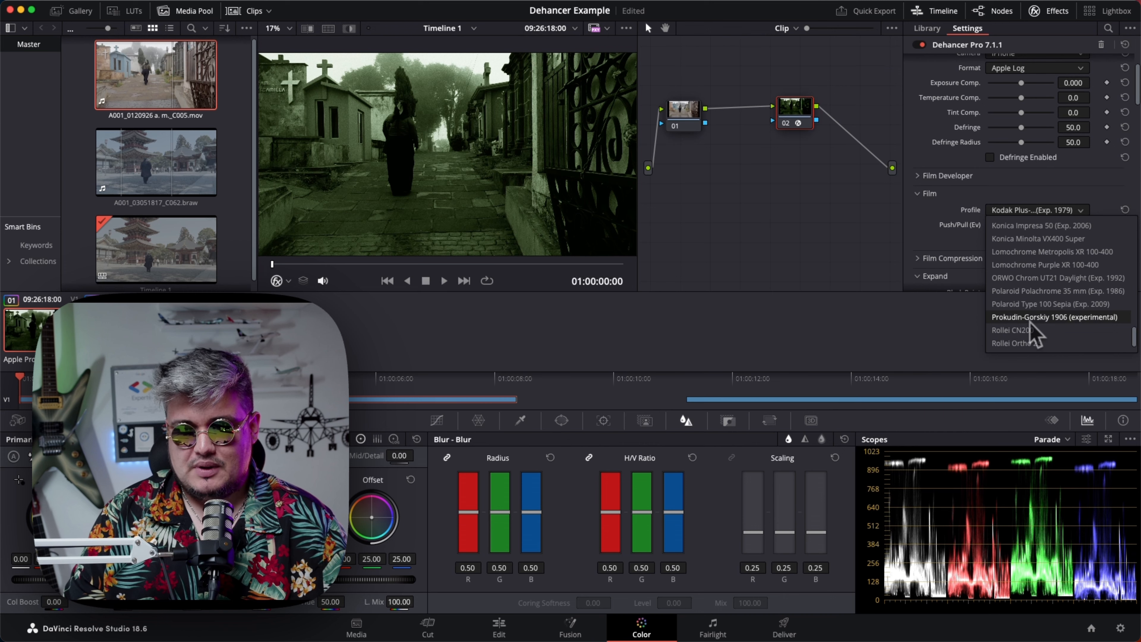
pyautogui.scroll(5, 1028, 315)
pyautogui.click(1025, 274)
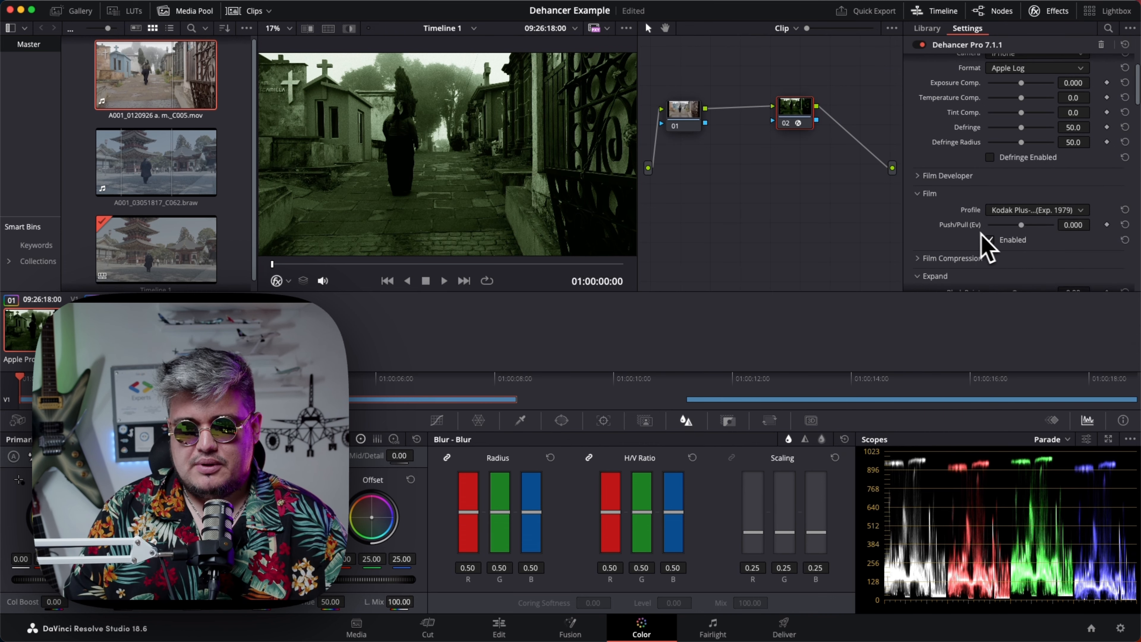
pyautogui.scroll(2, 979, 236)
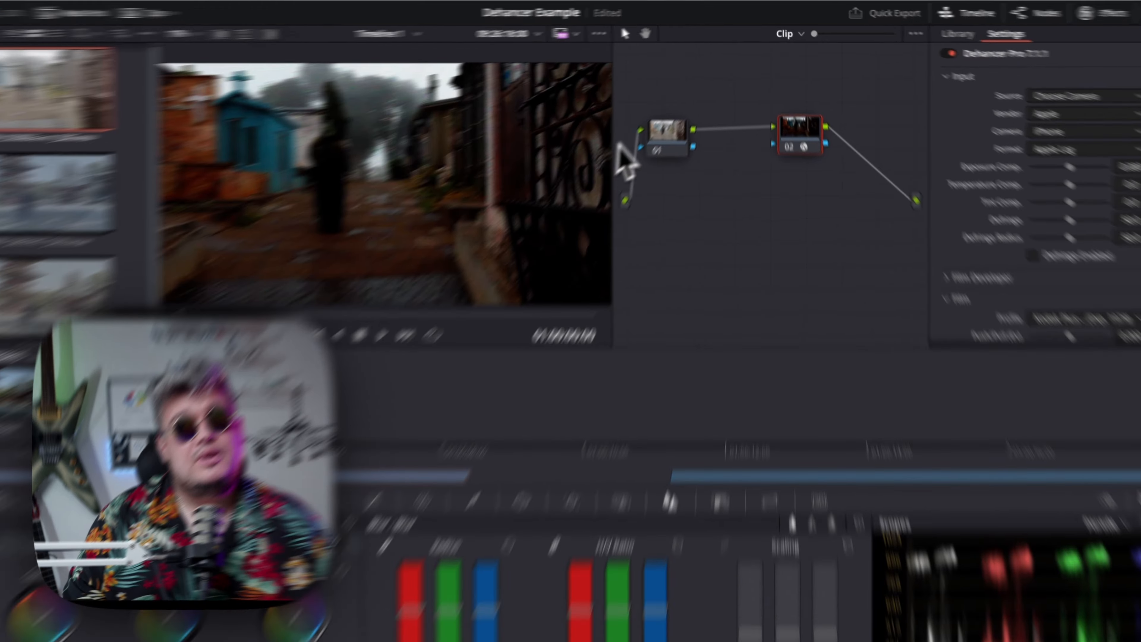
# Step: Select node 01, reselect node 02 to show its Dehancer input settings, and save the project
pyautogui.click(686, 119)
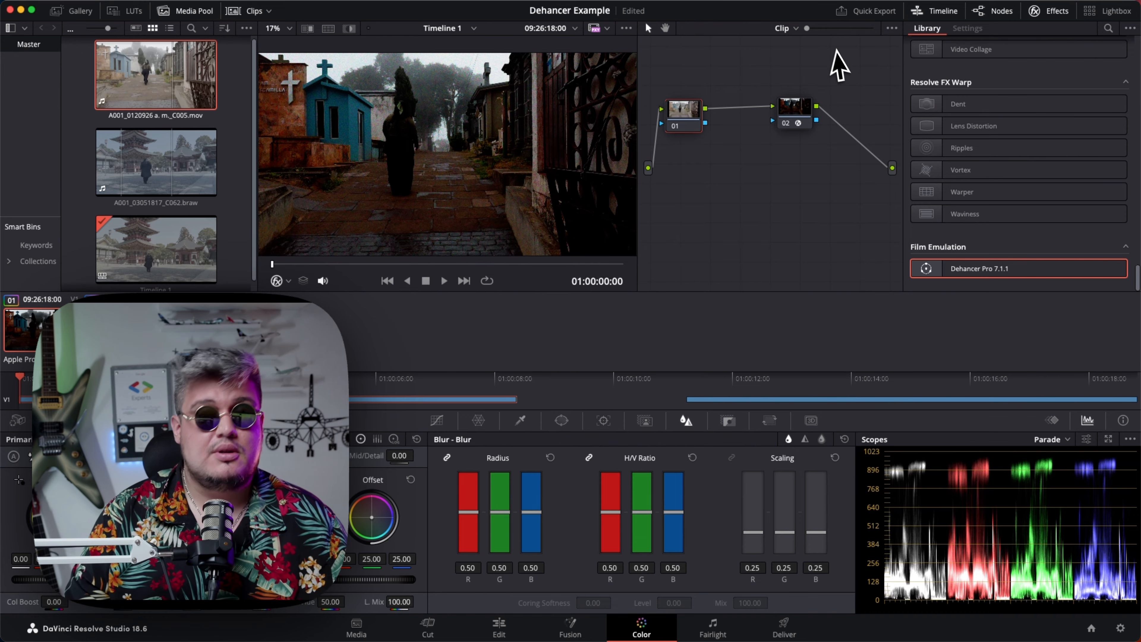
pyautogui.click(794, 115)
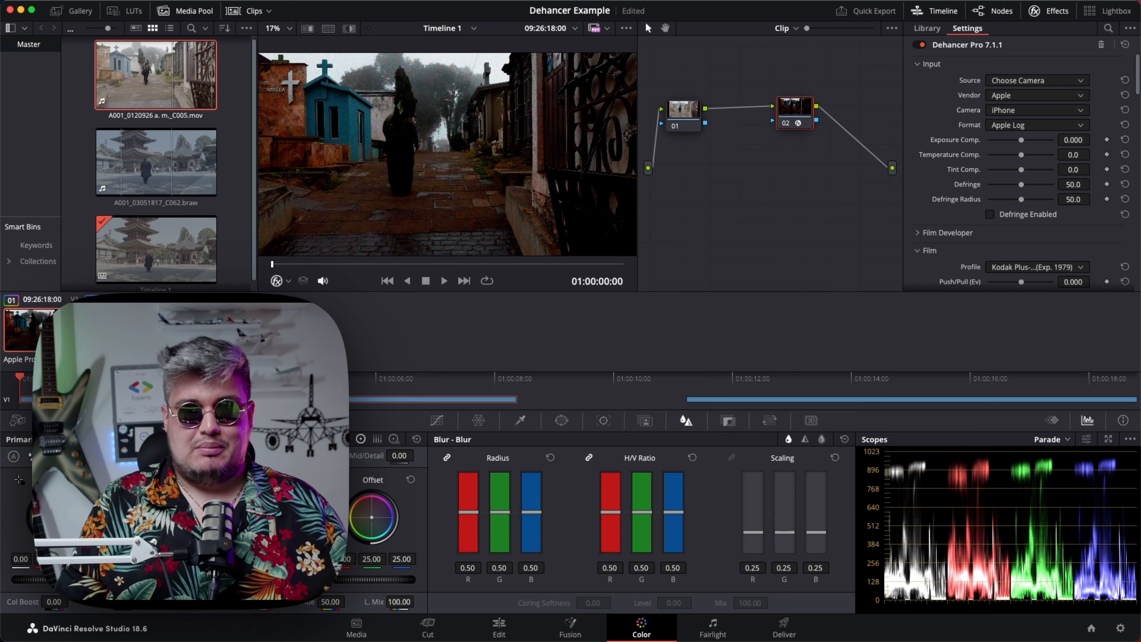
pyautogui.press('super+s')
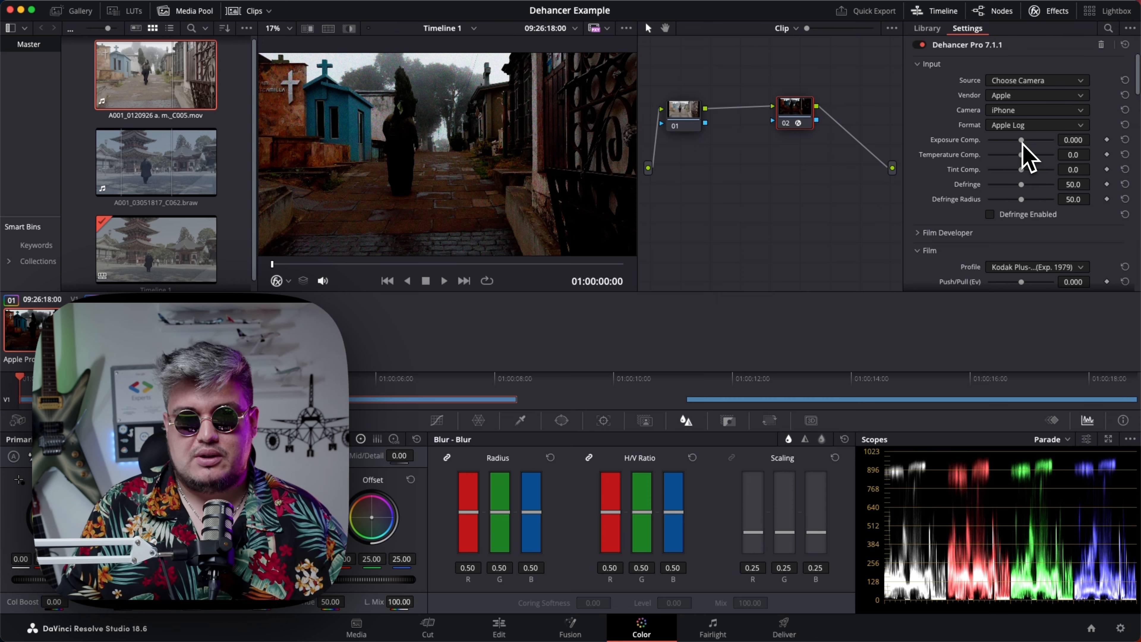
# Step: Raise Dehancer's input Exposure Comp. to 0.633 and reduce it to 0.414
pyautogui.moveTo(1023, 140); pyautogui.dragTo(1050, 196)
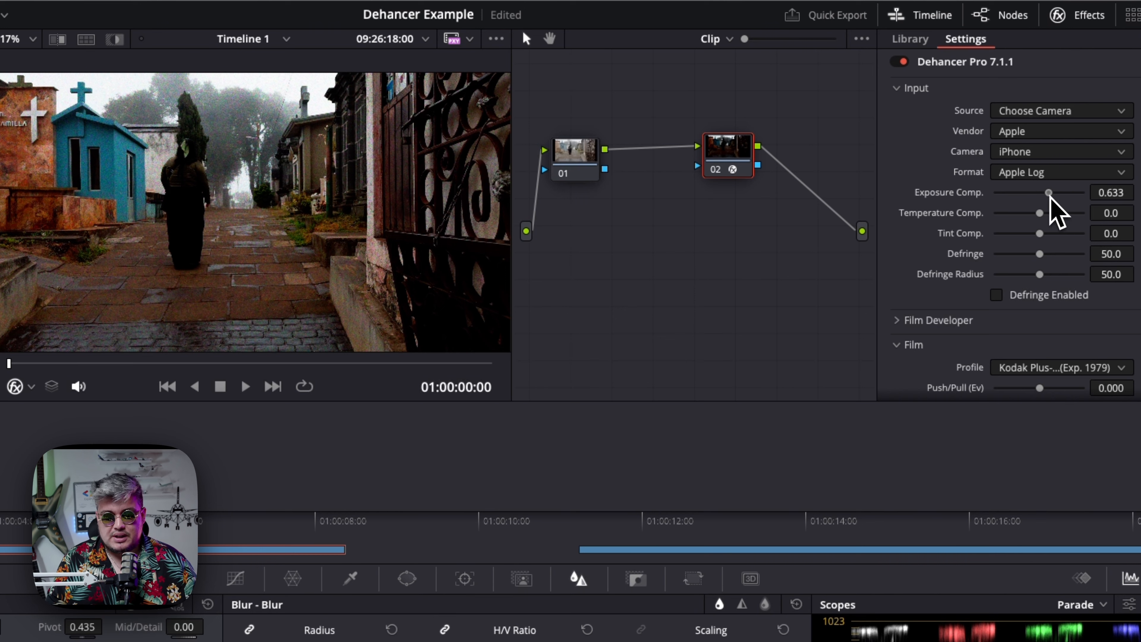
pyautogui.moveTo(1050, 196); pyautogui.dragTo(1046, 197)
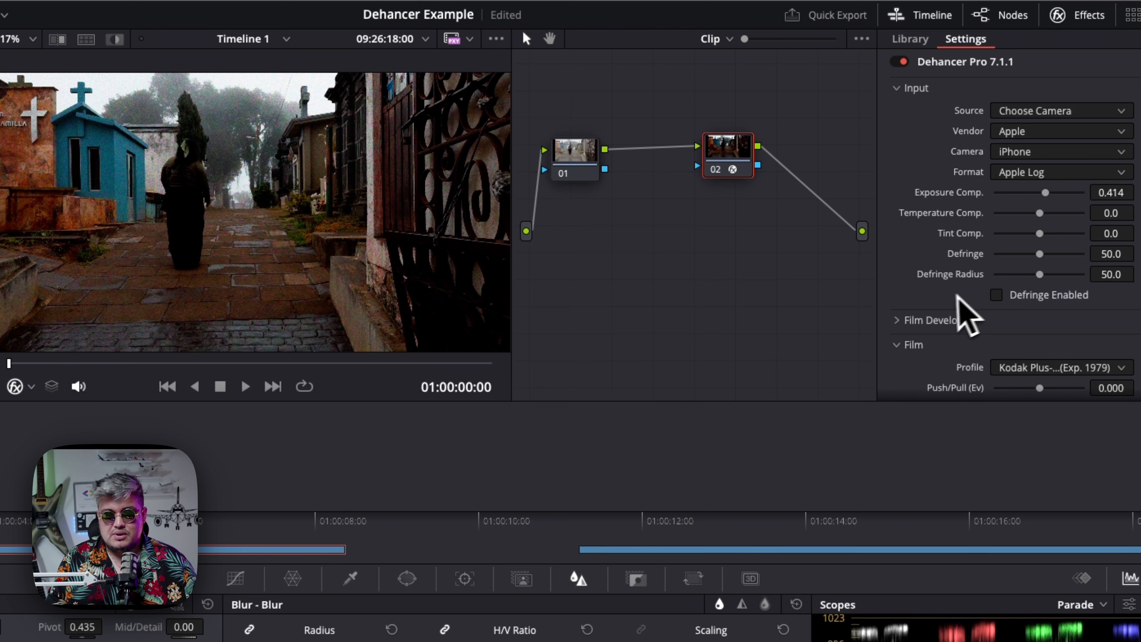
# Step: Expand the Film Compression settings and raise the Exposure (Ev) slightly in Dehancer's Print section
pyautogui.scroll(-5, 942, 297)
pyautogui.click(916, 194)
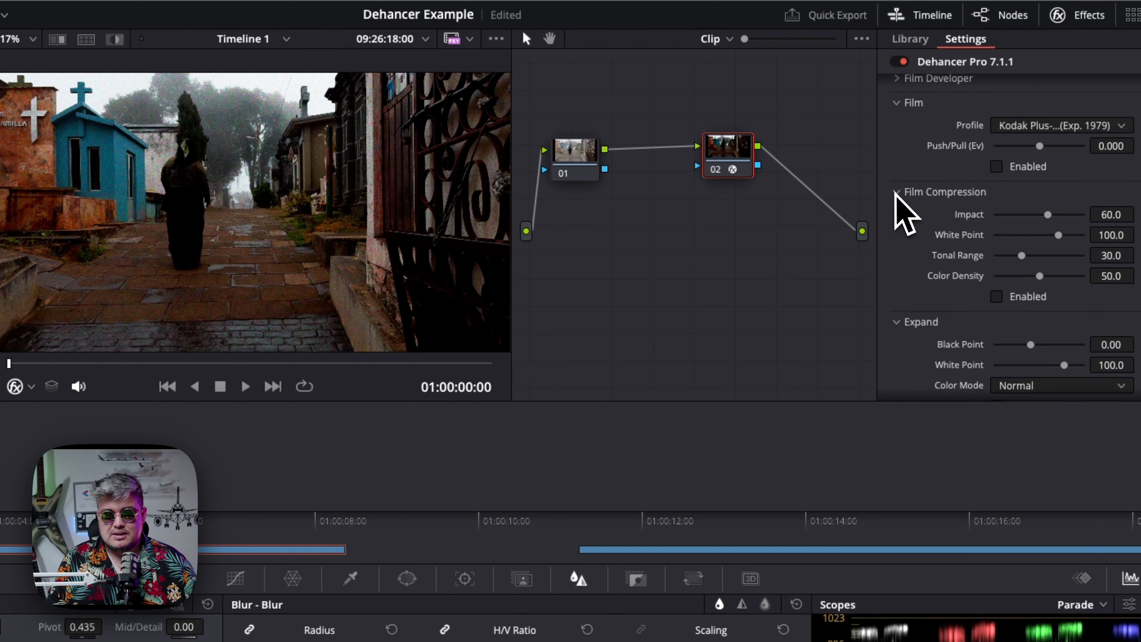
pyautogui.scroll(-3, 1028, 279)
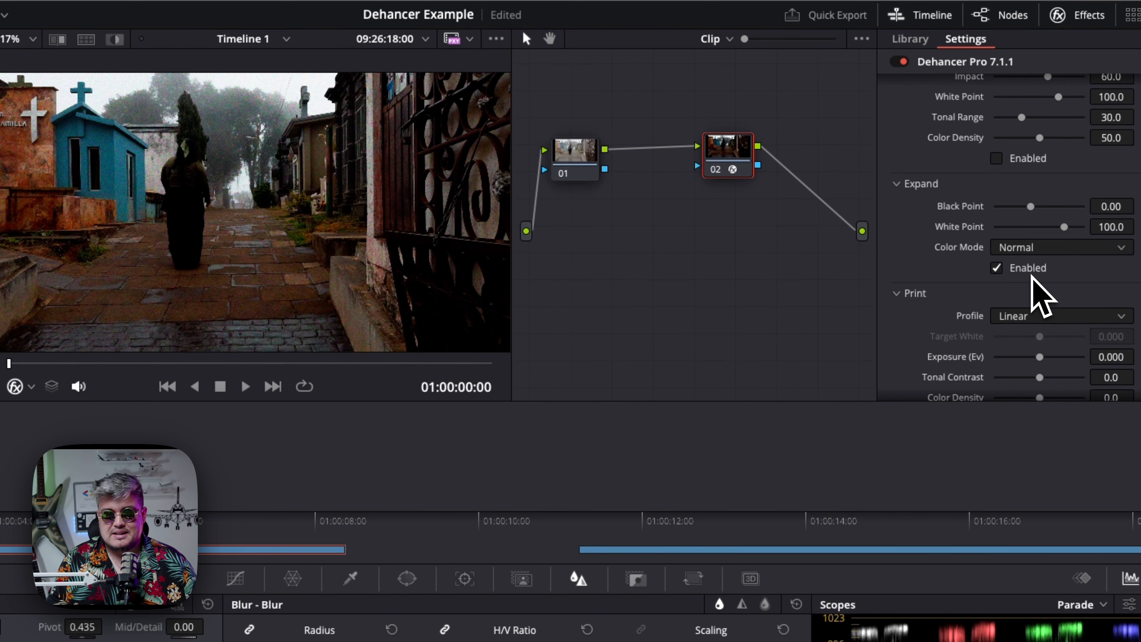
pyautogui.scroll(-2, 1032, 277)
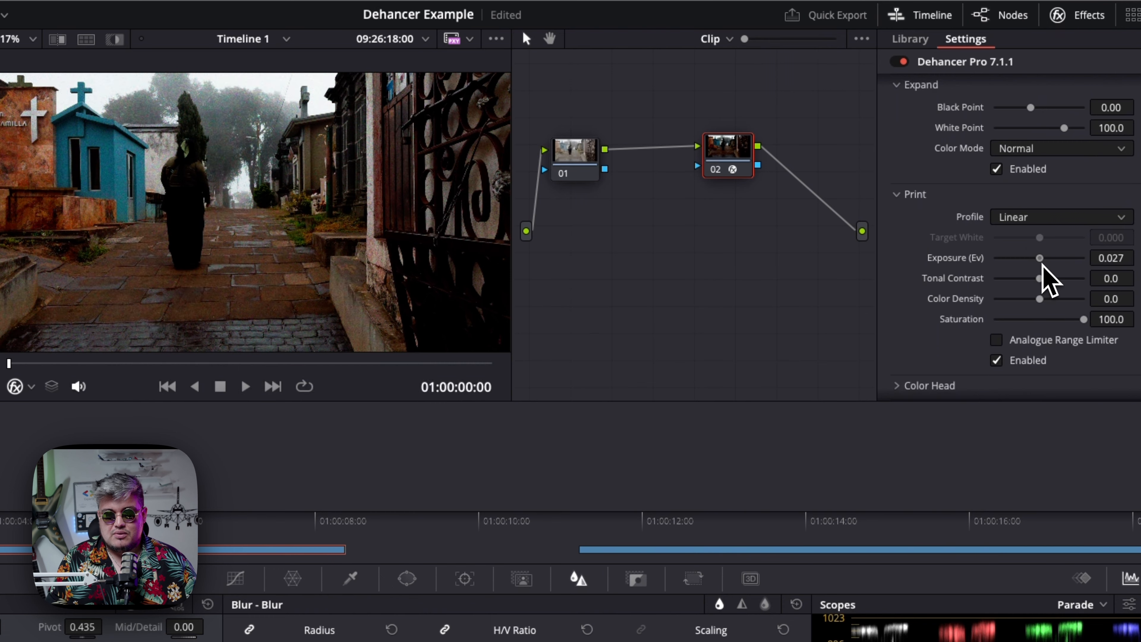
pyautogui.moveTo(1041, 265); pyautogui.dragTo(1048, 260)
# Step: Lower Dehancer's input Exposure Comp. to 0.027
pyautogui.scroll(5, 972, 248)
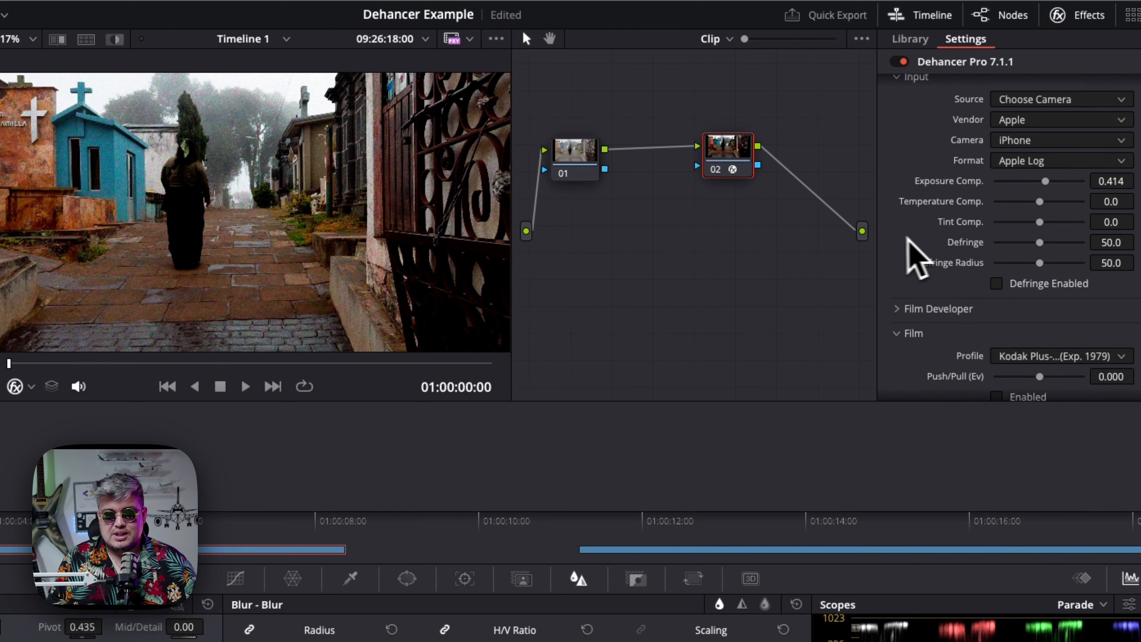
pyautogui.moveTo(1056, 194); pyautogui.dragTo(1040, 194)
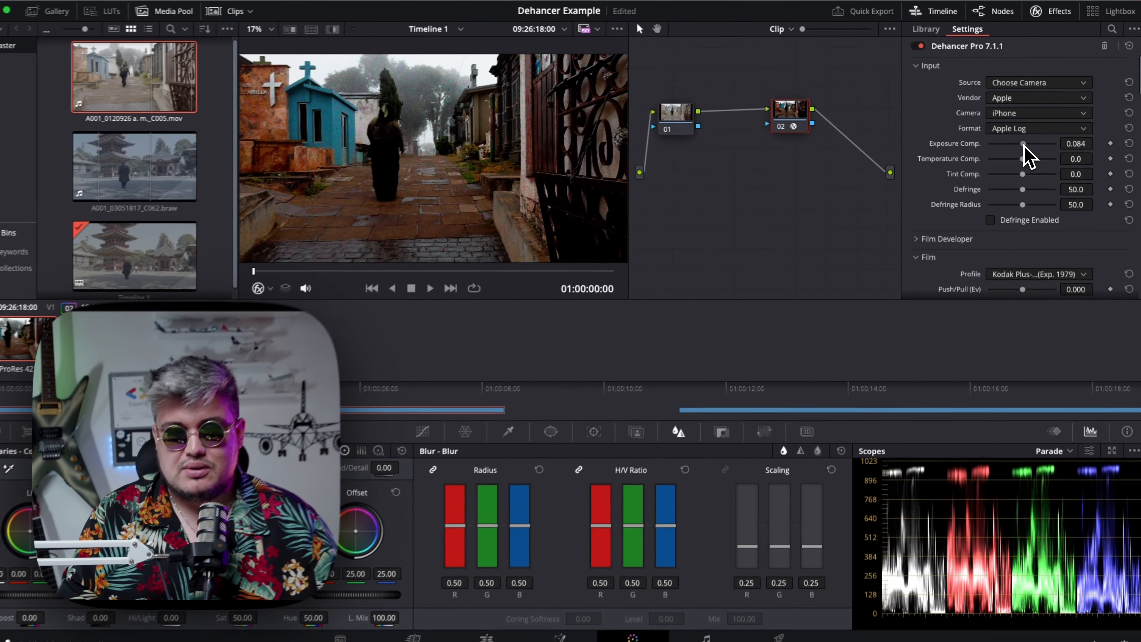
pyautogui.moveTo(1025, 146); pyautogui.dragTo(1022, 141)
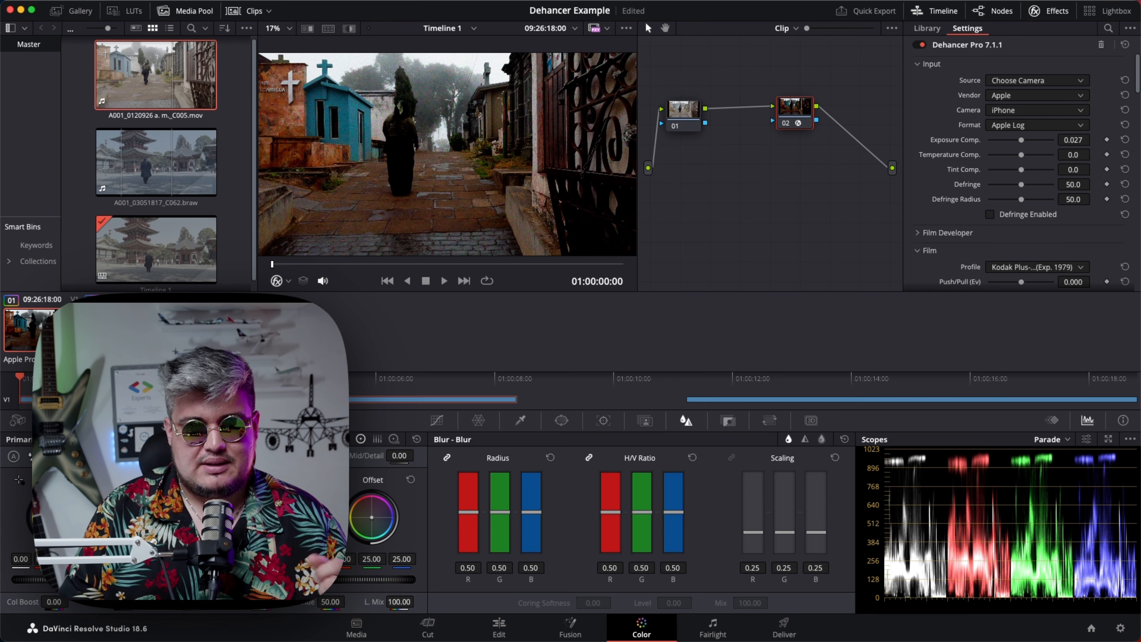
# Step: Set Dehancer's input Temperature Comp. to -10.1 and Tint Comp. to -13.8
pyautogui.moveTo(1021, 157); pyautogui.dragTo(1020, 157)
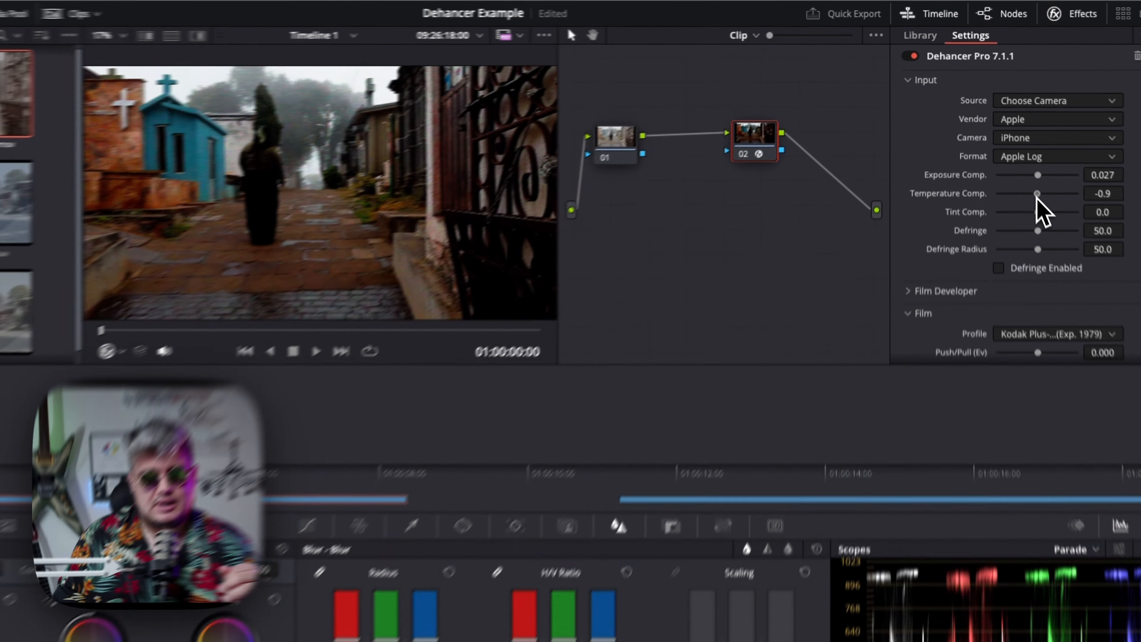
pyautogui.moveTo(1036, 198)
pyautogui.mouseDown()
pyautogui.moveTo(1050, 197)
pyautogui.moveTo(1032, 218)
pyautogui.moveTo(1055, 218)
pyautogui.moveTo(1043, 217)
pyautogui.mouseUp()
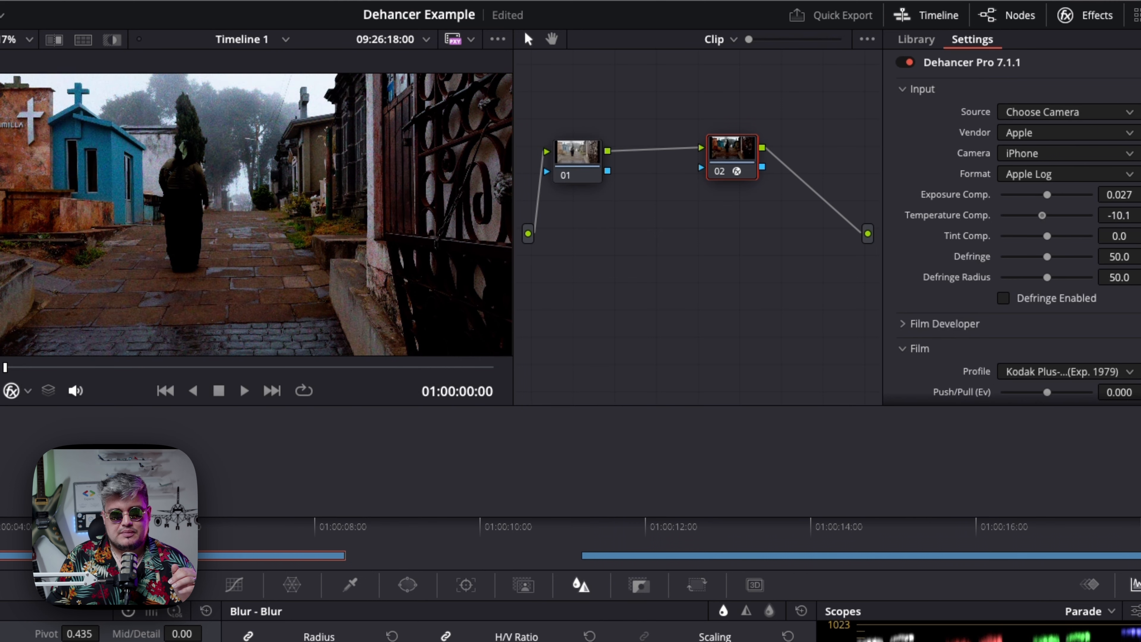
pyautogui.moveTo(1052, 241); pyautogui.dragTo(1040, 240)
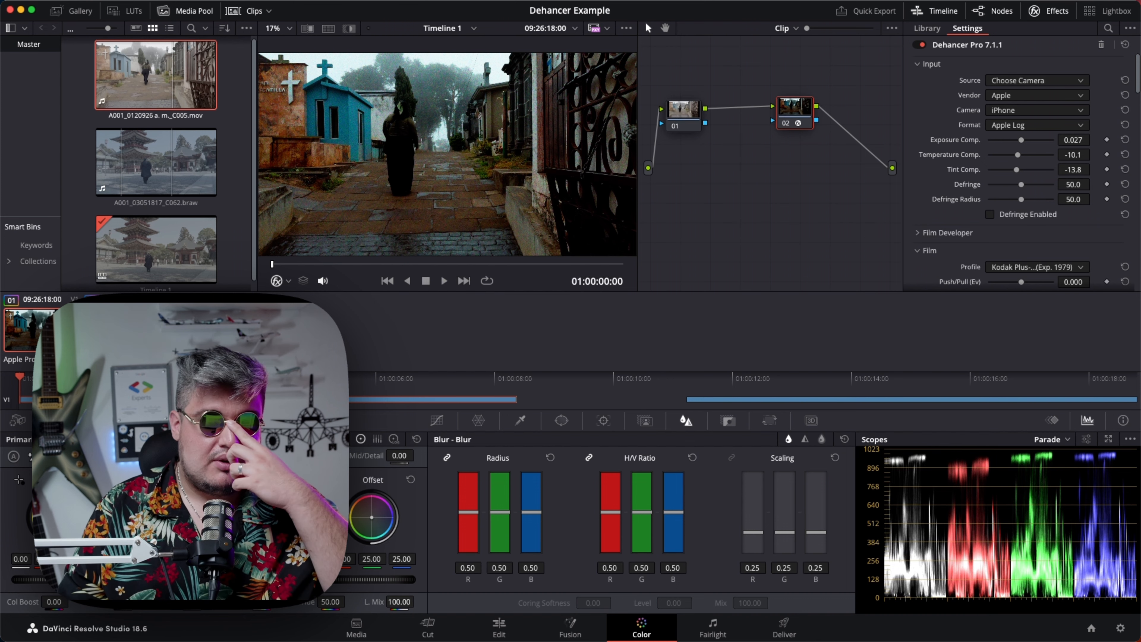
# Step: Expand Dehancer's Film Developer settings and enable them
pyautogui.scroll(-5, 1049, 189)
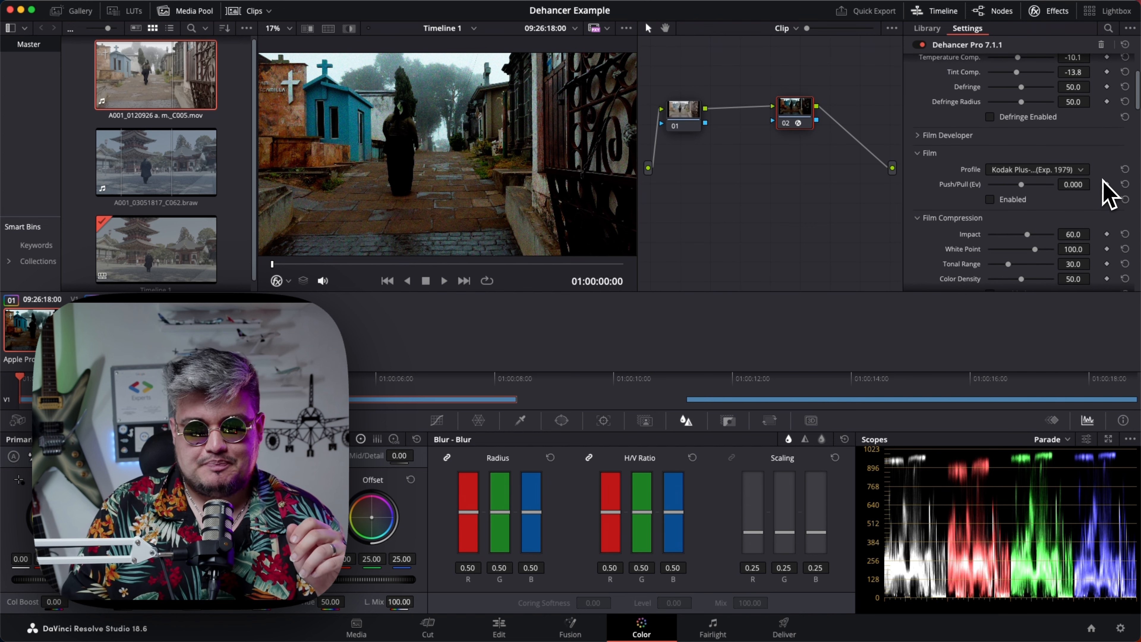
pyautogui.click(918, 135)
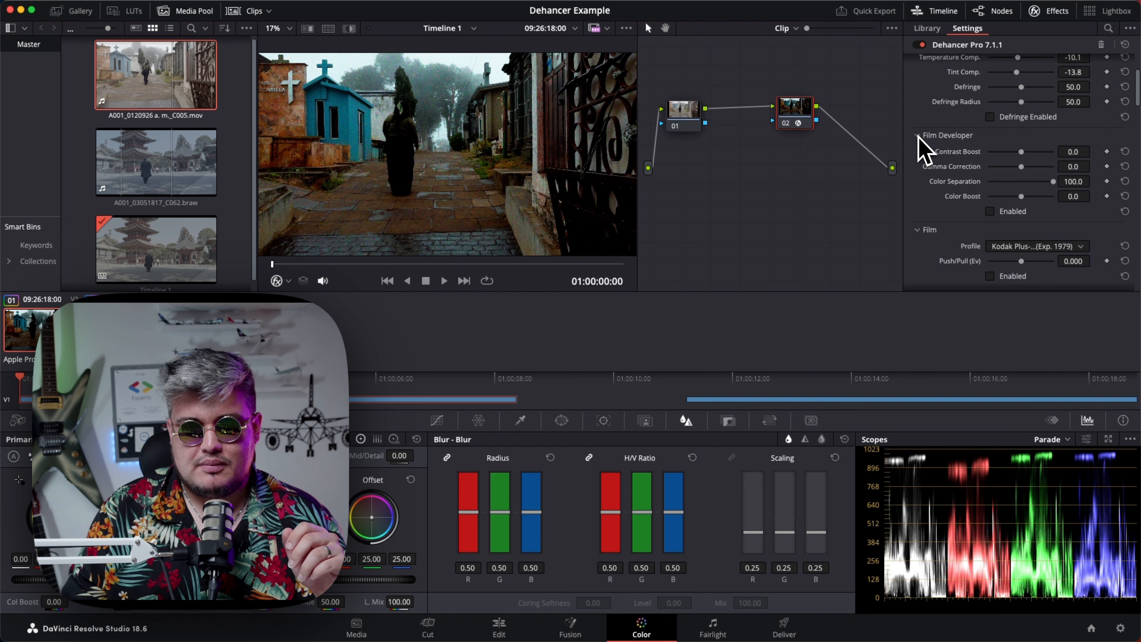
pyautogui.scroll(-2, 988, 180)
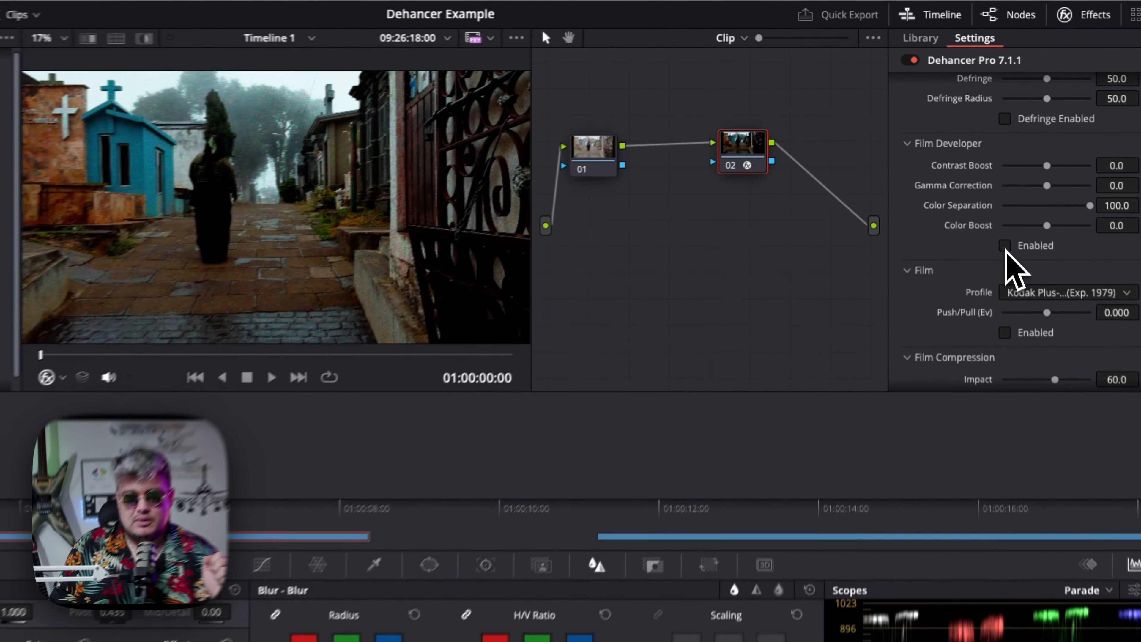
pyautogui.click(1004, 246)
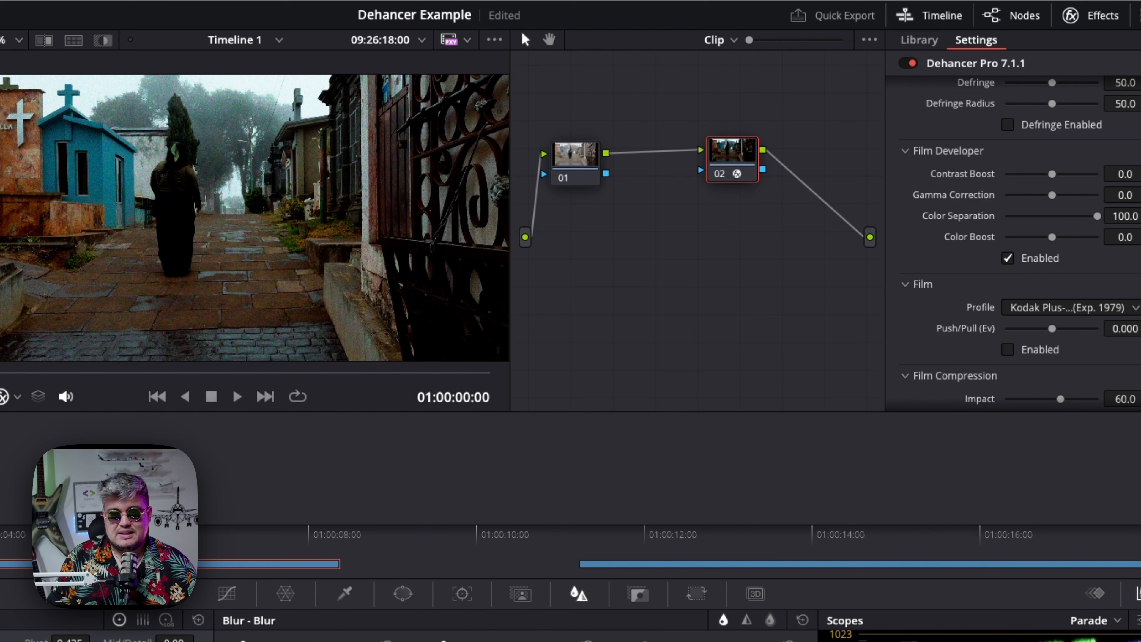
# Step: Set the Film Developer's Contrast Boost to -48.6 and Gamma Correction to 1.4
pyautogui.moveTo(1052, 175); pyautogui.dragTo(1024, 175)
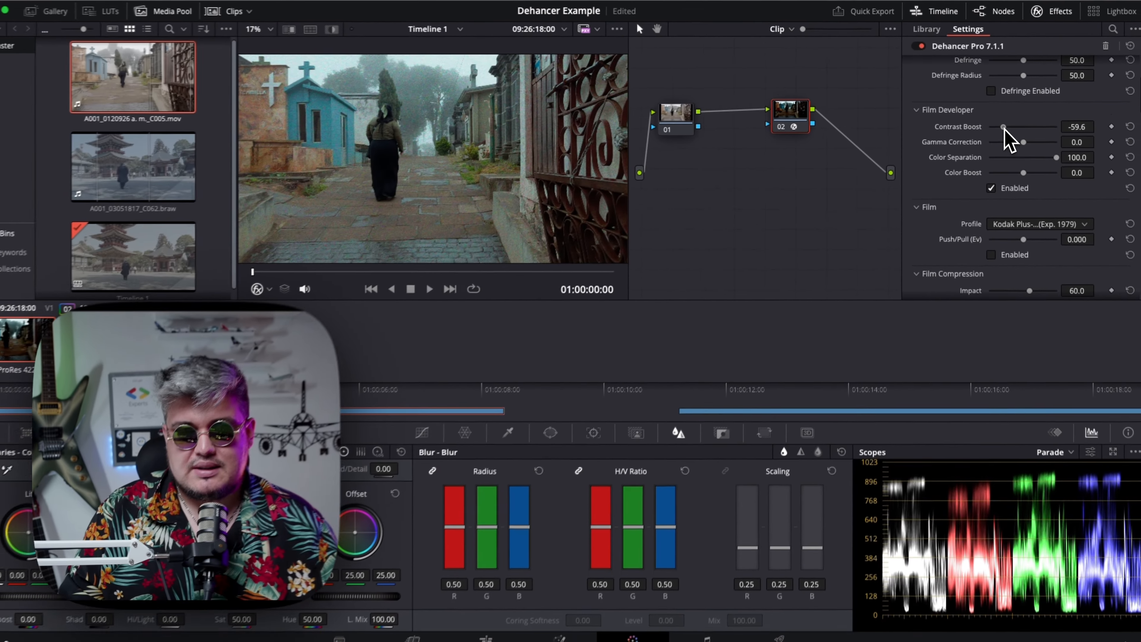
pyautogui.moveTo(1004, 127); pyautogui.dragTo(1002, 125)
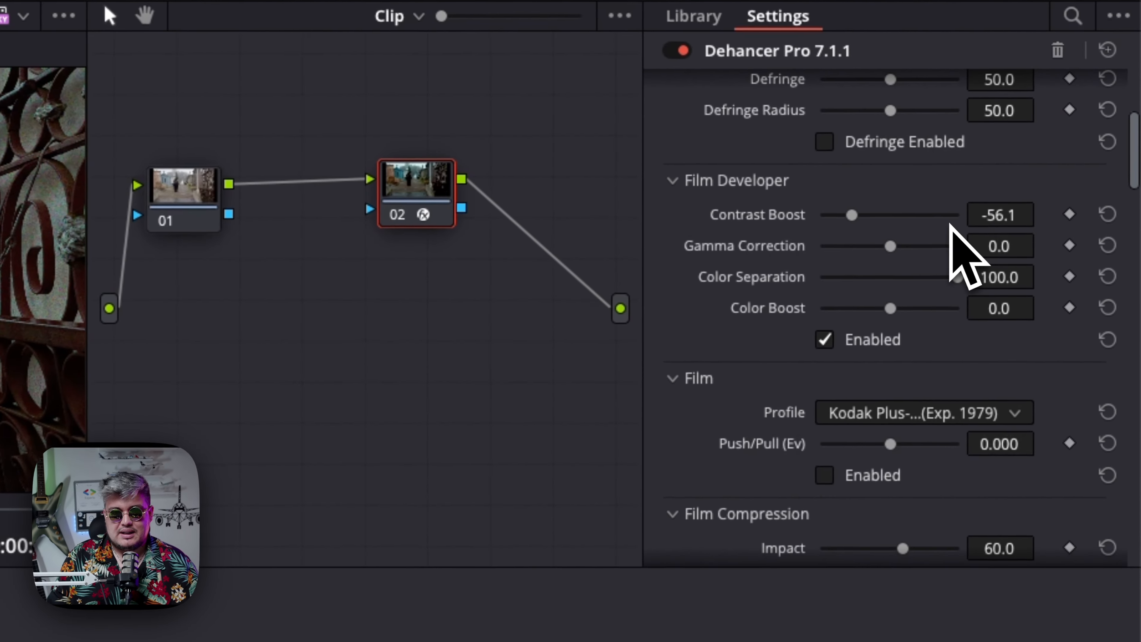
pyautogui.moveTo(950, 223); pyautogui.dragTo(886, 254)
pyautogui.scroll(5, 943, 224)
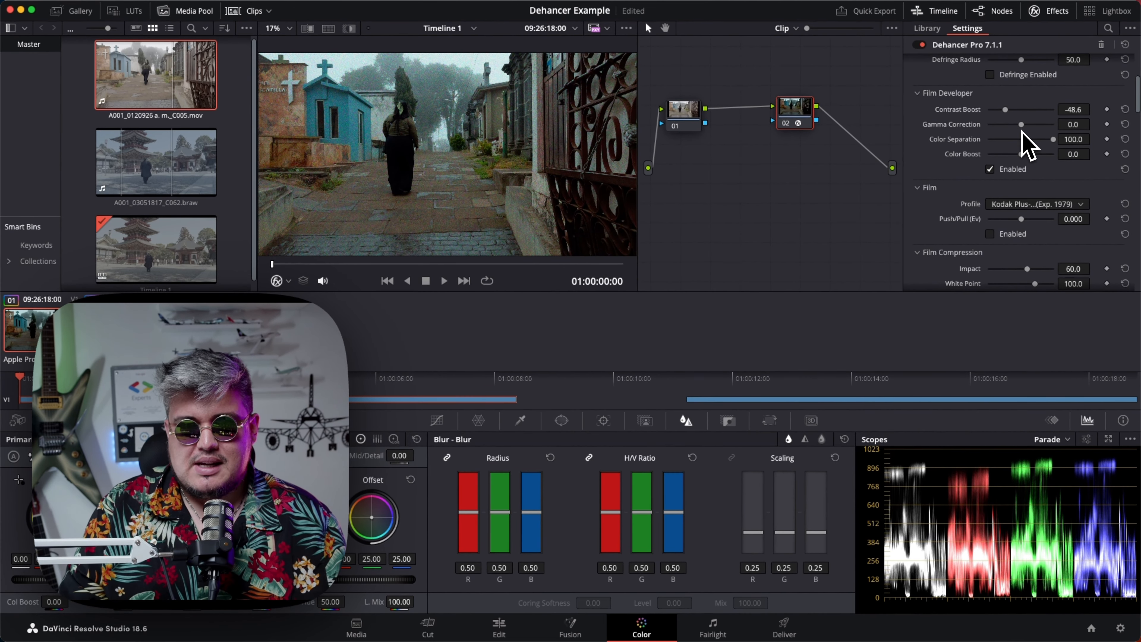
pyautogui.moveTo(1022, 126); pyautogui.dragTo(1021, 129)
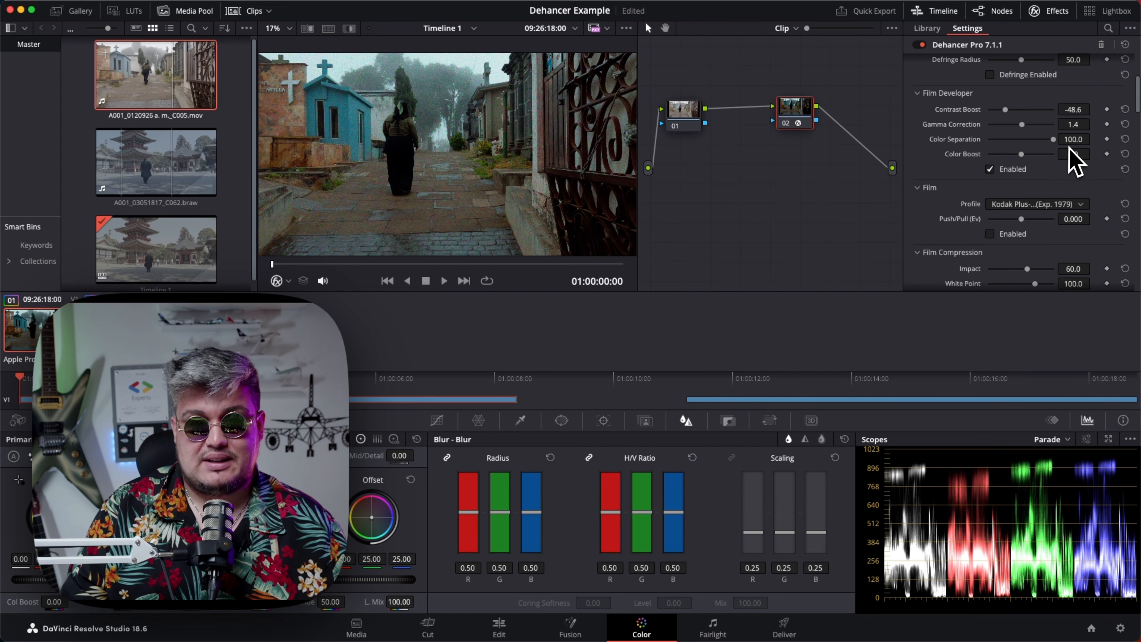
# Step: Try a lower Color Separation and restore it to 100.0, then try Color Boost at 68.8 and reduce it
pyautogui.moveTo(1053, 140); pyautogui.dragTo(1027, 142)
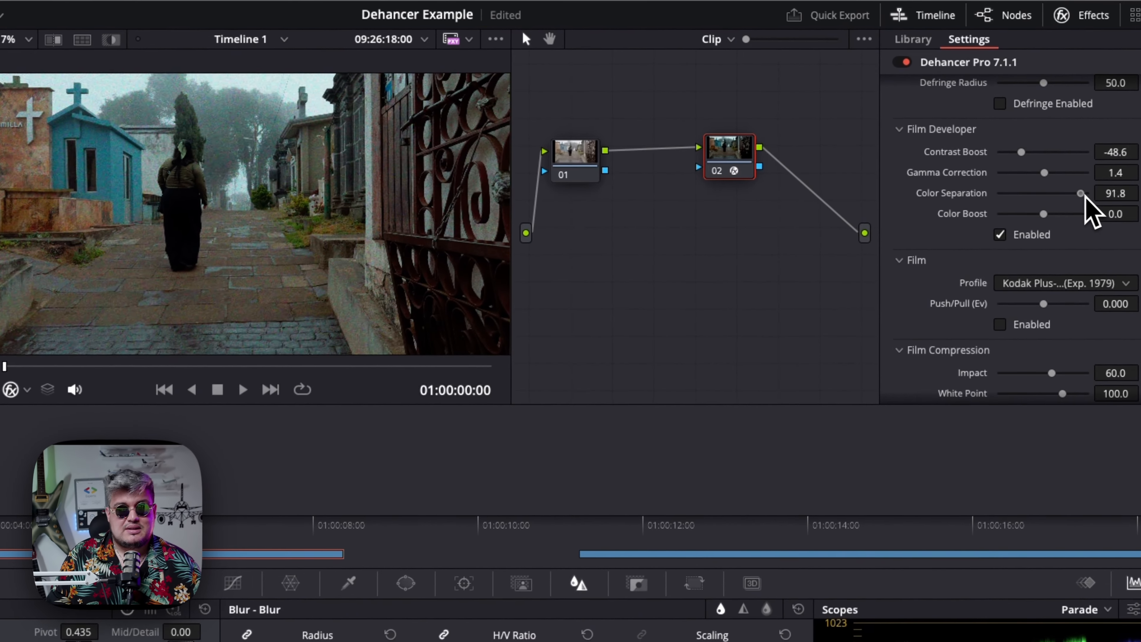
pyautogui.moveTo(1054, 198); pyautogui.dragTo(1096, 199)
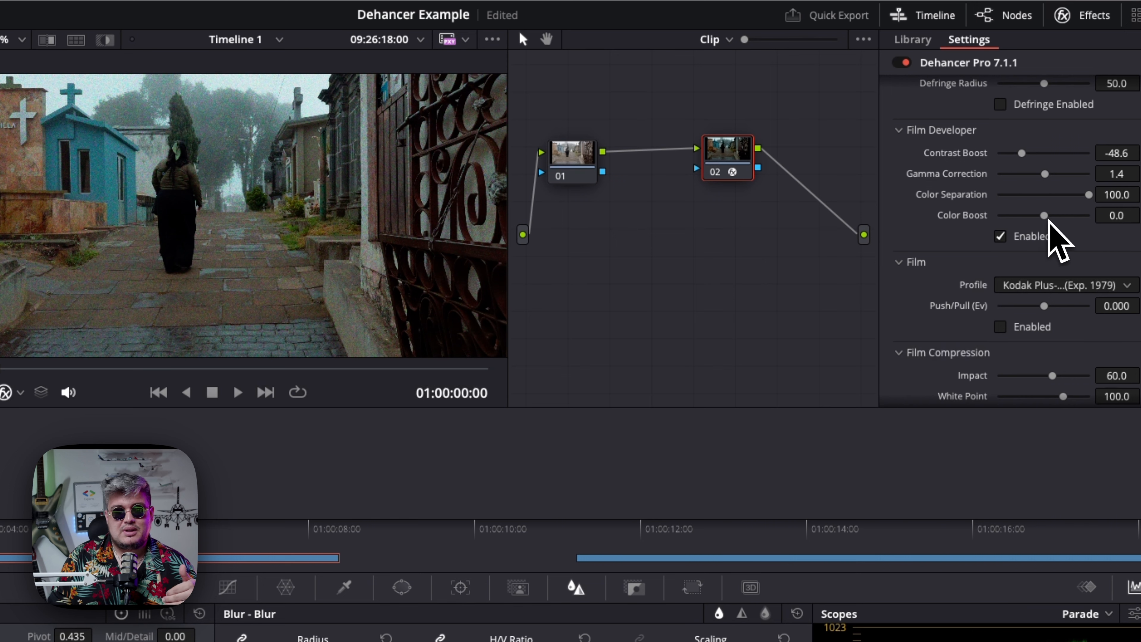
pyautogui.moveTo(1044, 216); pyautogui.dragTo(1062, 216)
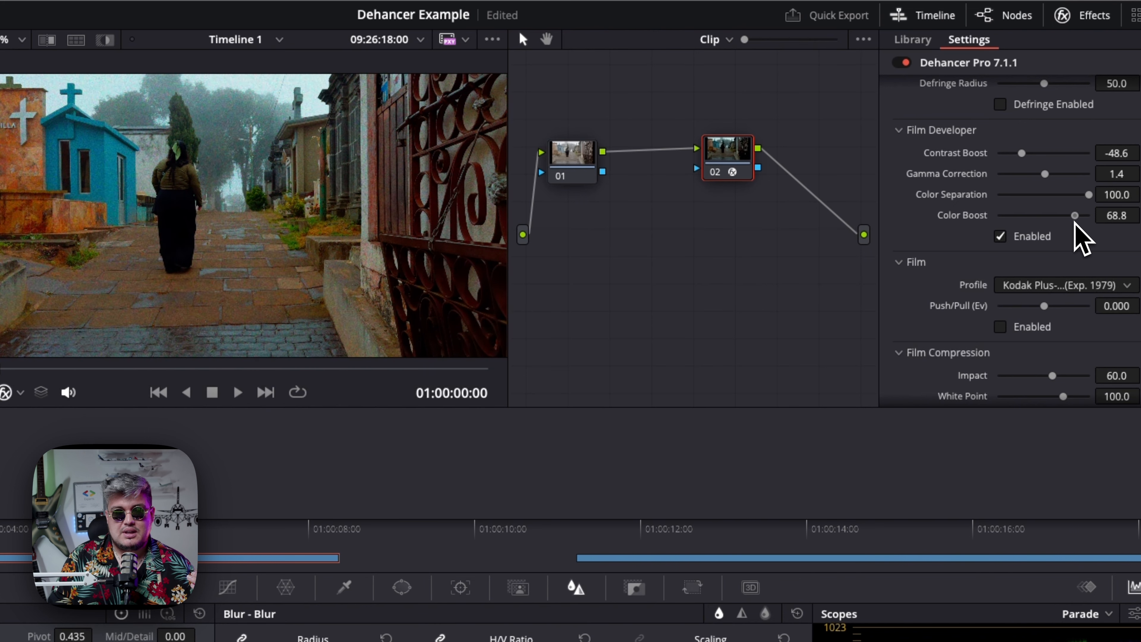
pyautogui.moveTo(1074, 220); pyautogui.dragTo(1034, 219)
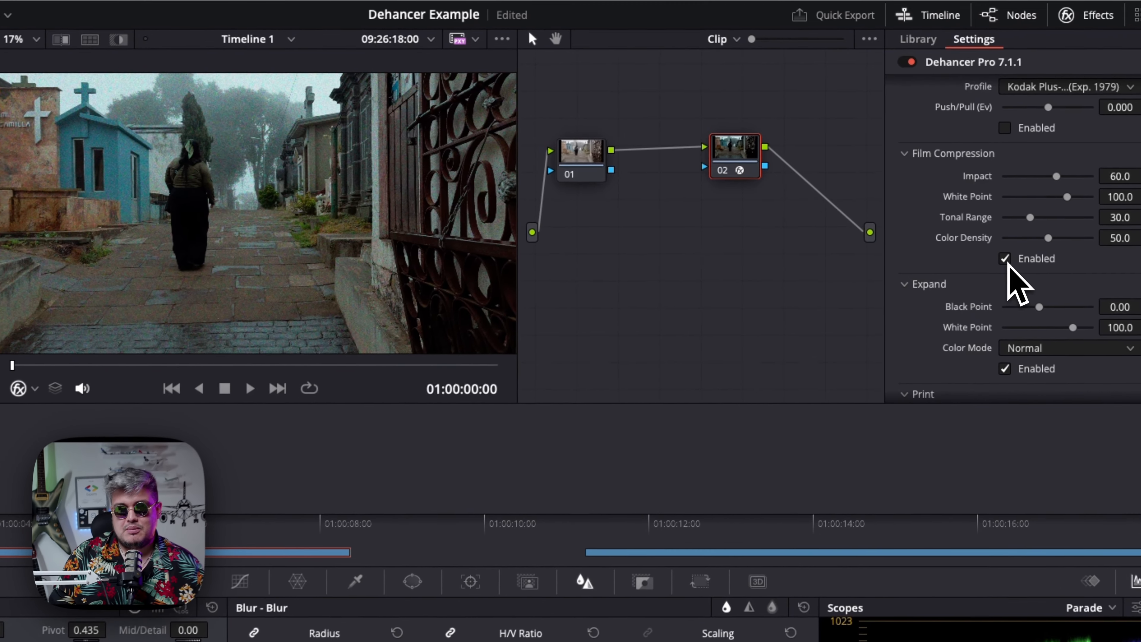
# Step: Enable Film Compression, increase its Impact, and zoom the viewer out to 9% to check the image
pyautogui.click(990, 187)
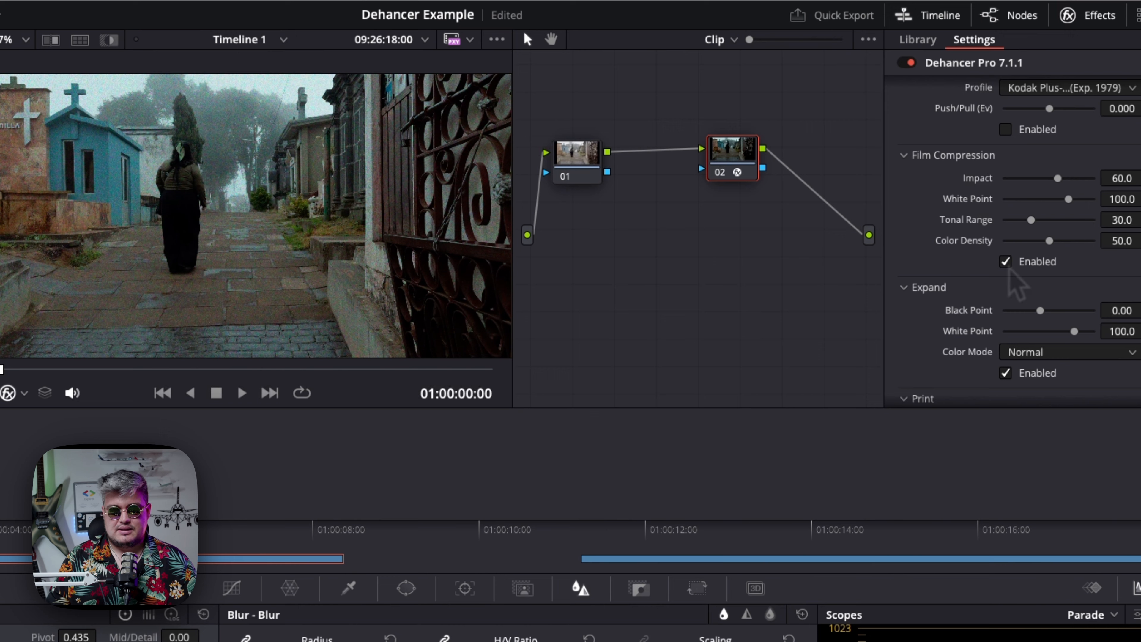
pyautogui.moveTo(1058, 179)
pyautogui.mouseDown()
pyautogui.moveTo(1097, 178)
pyautogui.moveTo(1078, 179)
pyautogui.mouseUp()
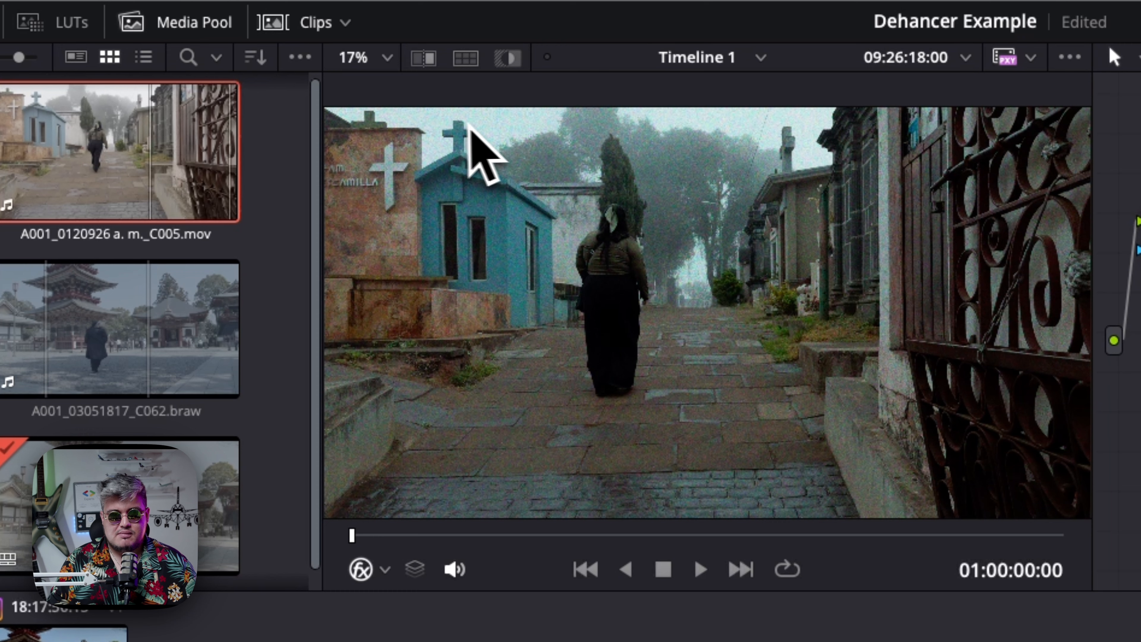
pyautogui.scroll(-2, 489, 124)
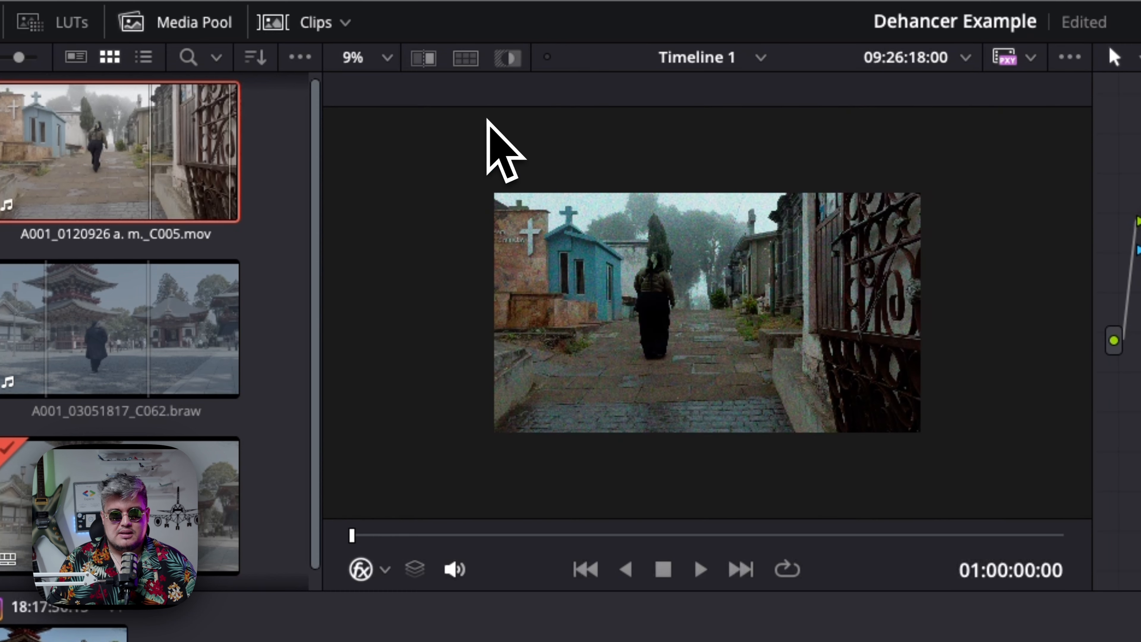
# Step: Set Dehancer's Film Compression White Point to 109.7
pyautogui.scroll(5, 642, 153)
pyautogui.scroll(-4, 652, 173)
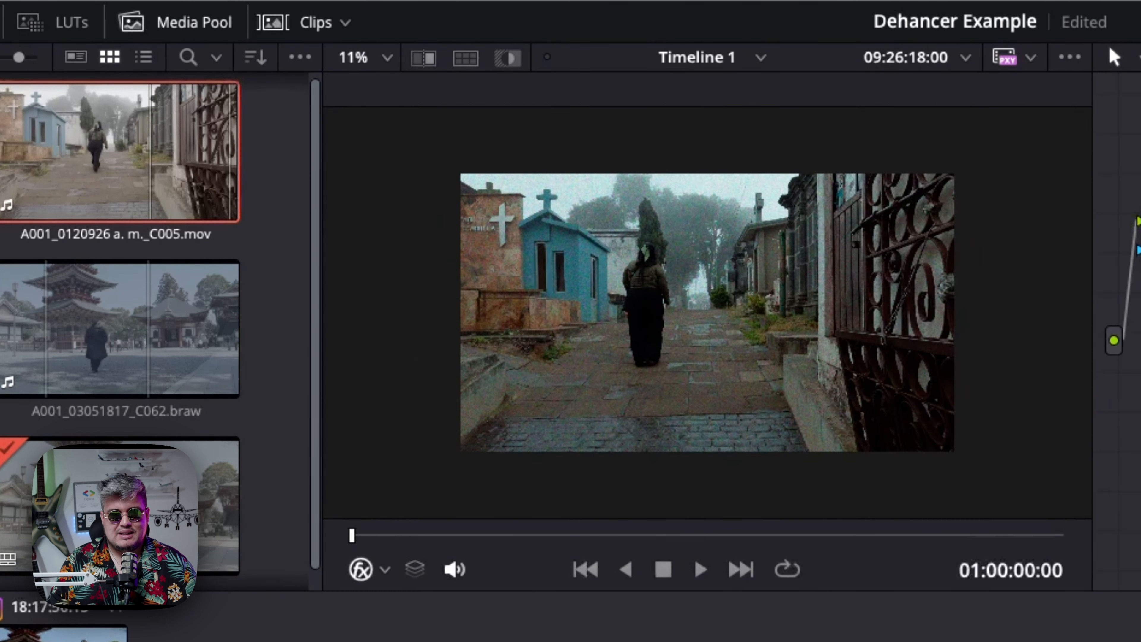
pyautogui.scroll(3, 685, 211)
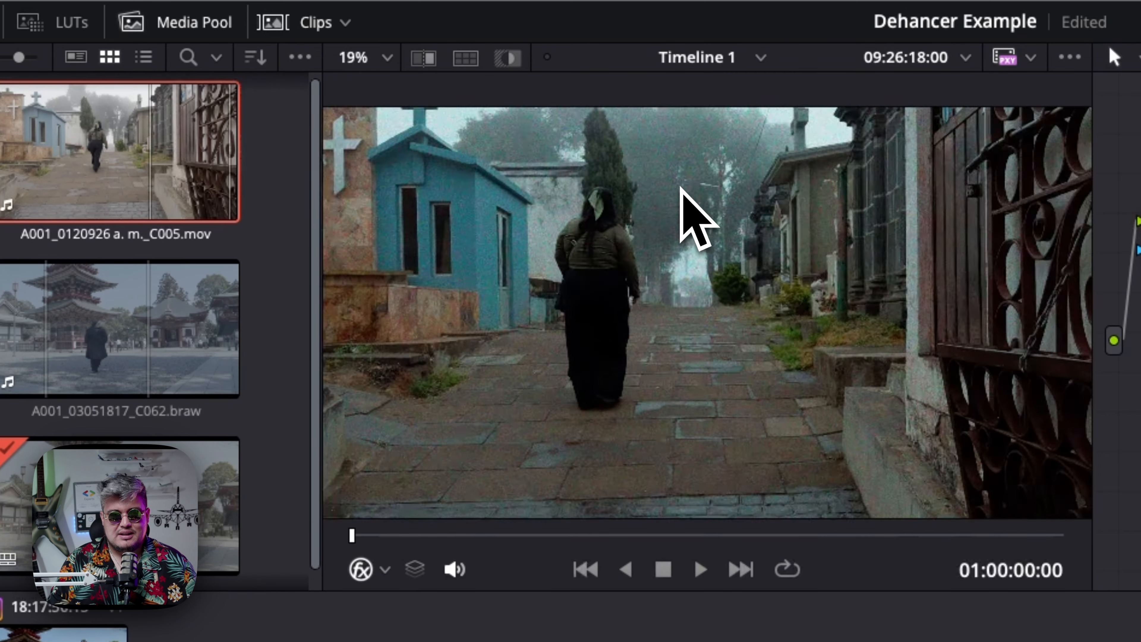
pyautogui.scroll(-2, 680, 188)
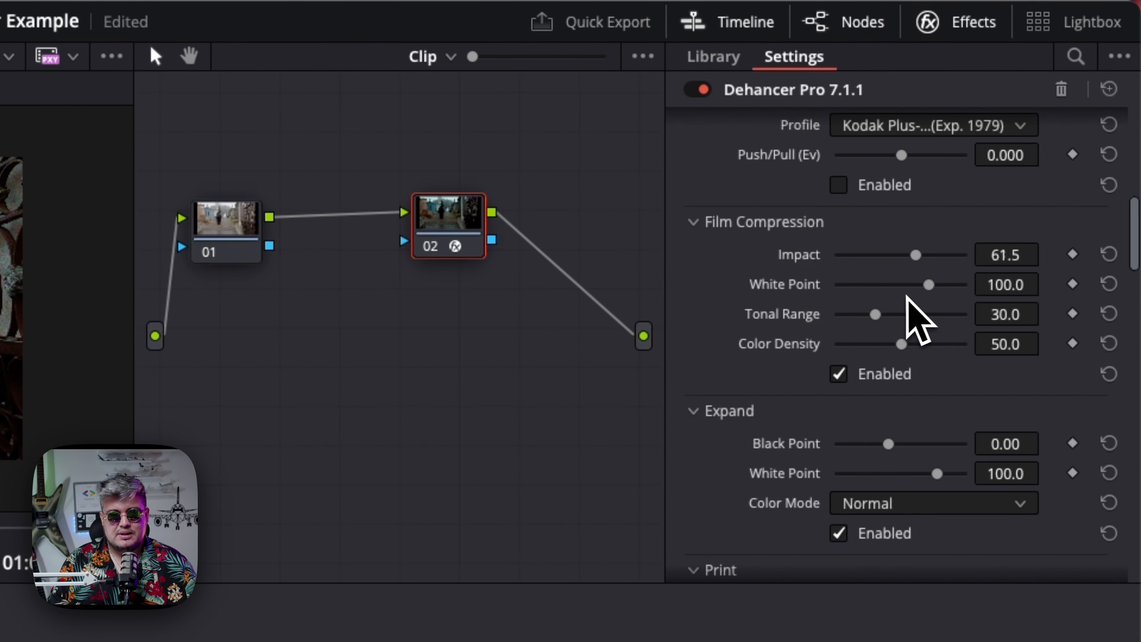
pyautogui.moveTo(928, 285); pyautogui.dragTo(954, 285)
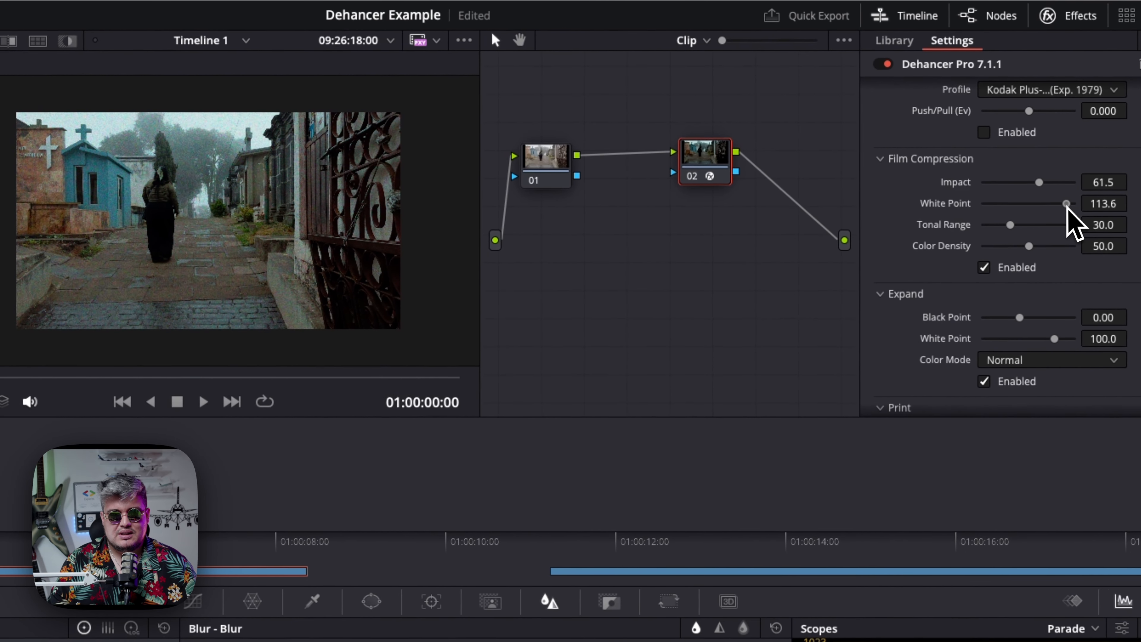
pyautogui.moveTo(1066, 204)
pyautogui.mouseDown()
pyautogui.moveTo(1032, 224)
pyautogui.moveTo(1049, 225)
pyautogui.moveTo(1013, 225)
pyautogui.moveTo(1059, 224)
pyautogui.mouseUp()
# Step: Set Film Compression's Tonal Range to 43.1, raise its Color Density slightly, and play back the clip
pyautogui.moveTo(1064, 226); pyautogui.dragTo(1020, 225)
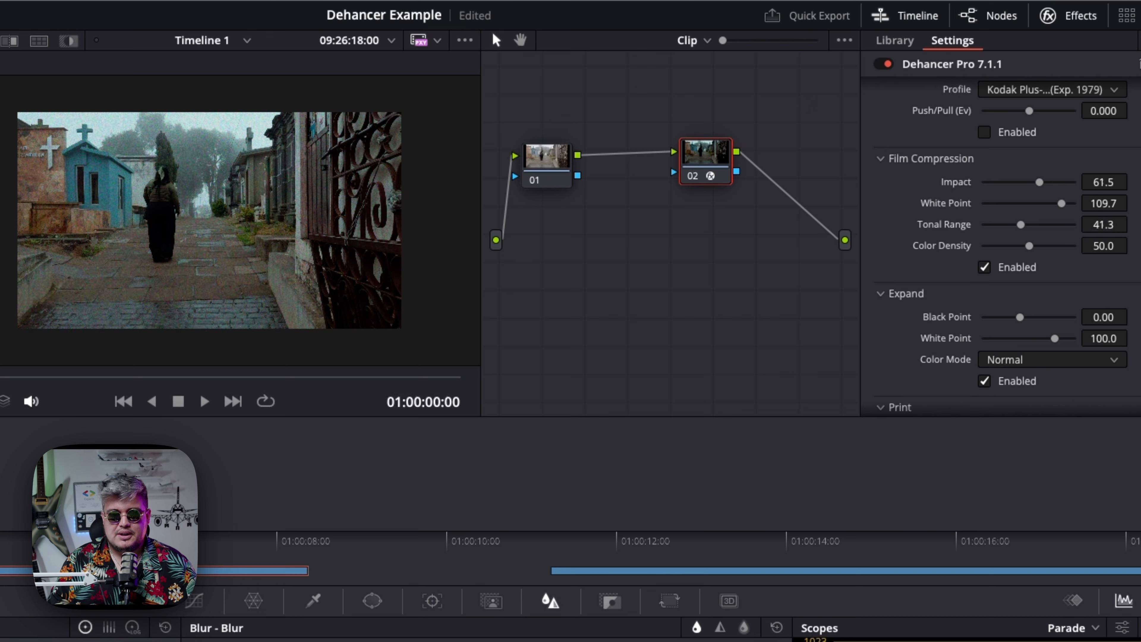
pyautogui.moveTo(1020, 225); pyautogui.dragTo(1022, 225)
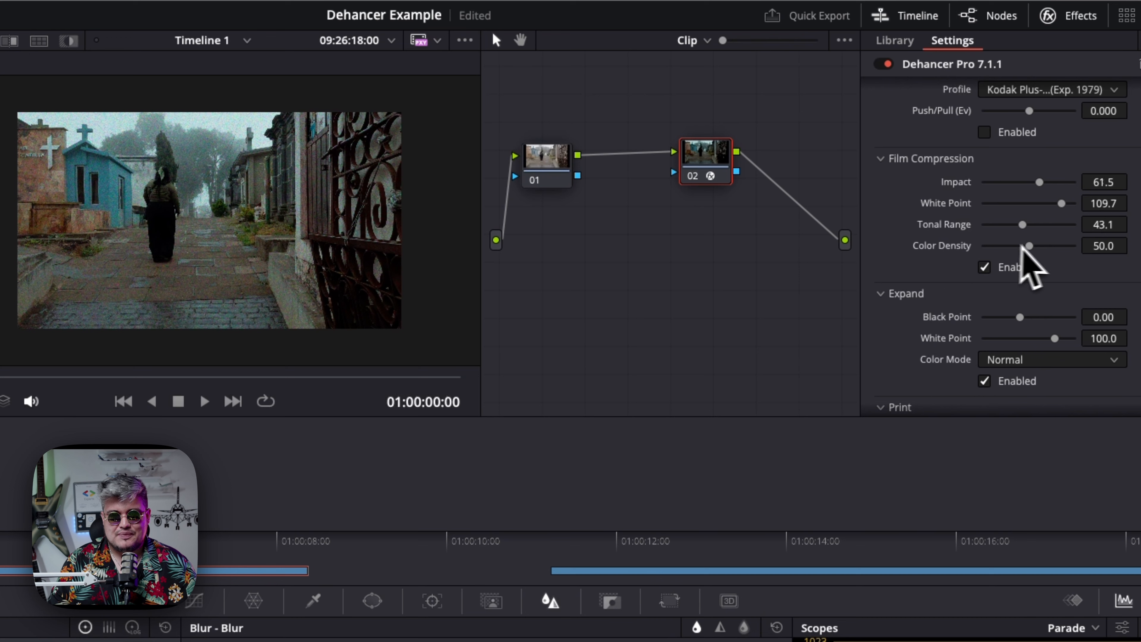
pyautogui.moveTo(1029, 246)
pyautogui.mouseDown()
pyautogui.moveTo(993, 247)
pyautogui.moveTo(1093, 255)
pyautogui.moveTo(990, 246)
pyautogui.moveTo(1060, 248)
pyautogui.moveTo(1036, 248)
pyautogui.mouseUp()
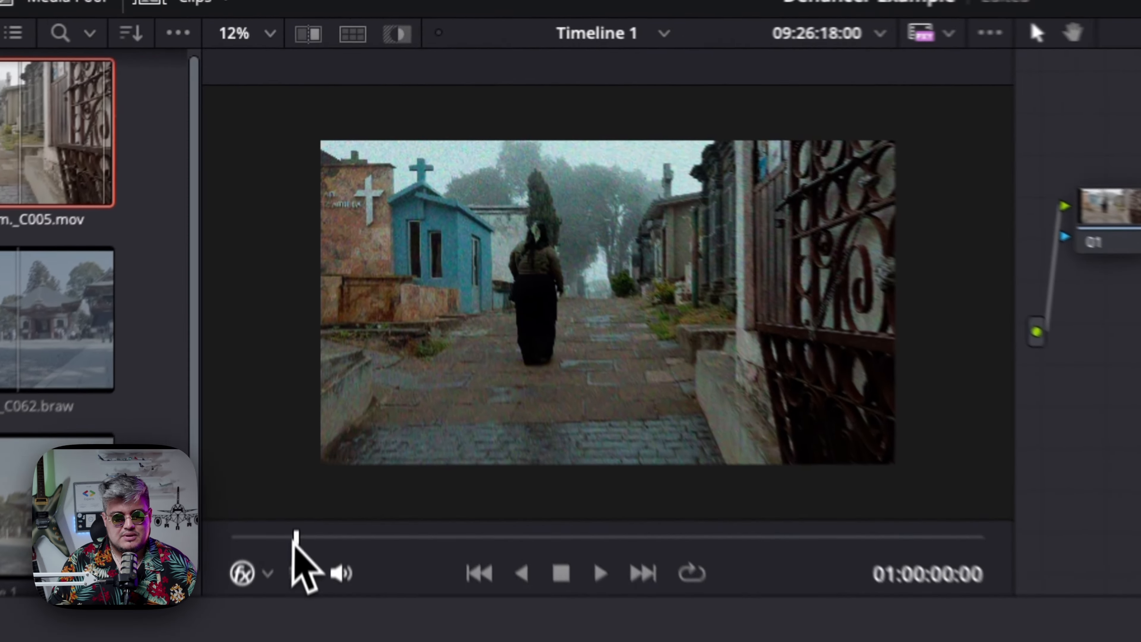
pyautogui.press('space')
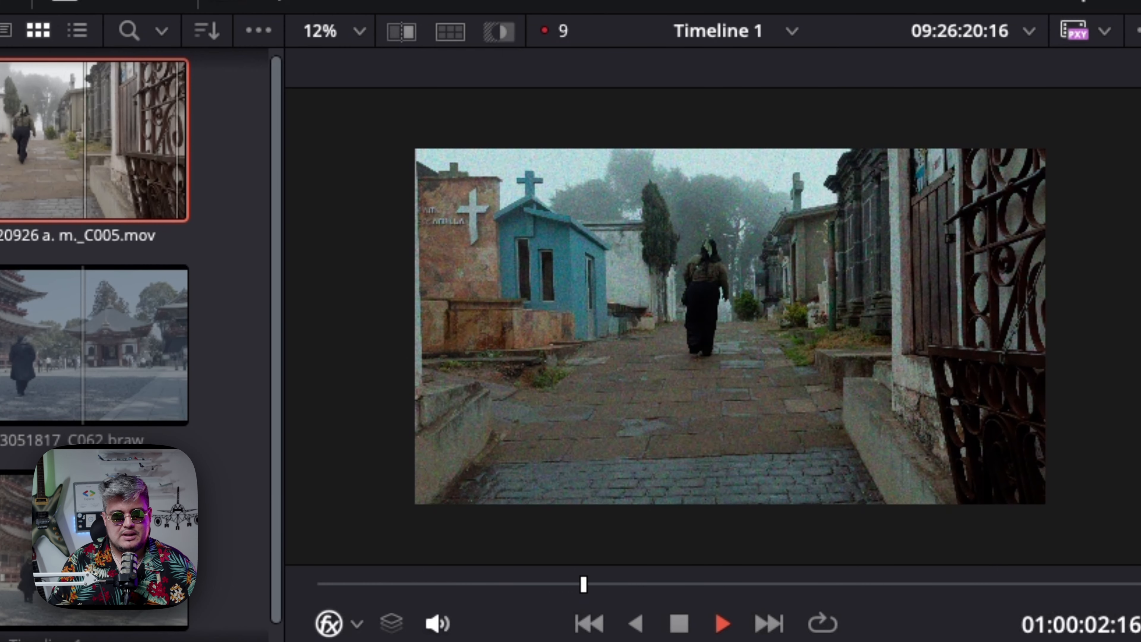
pyautogui.press('space')
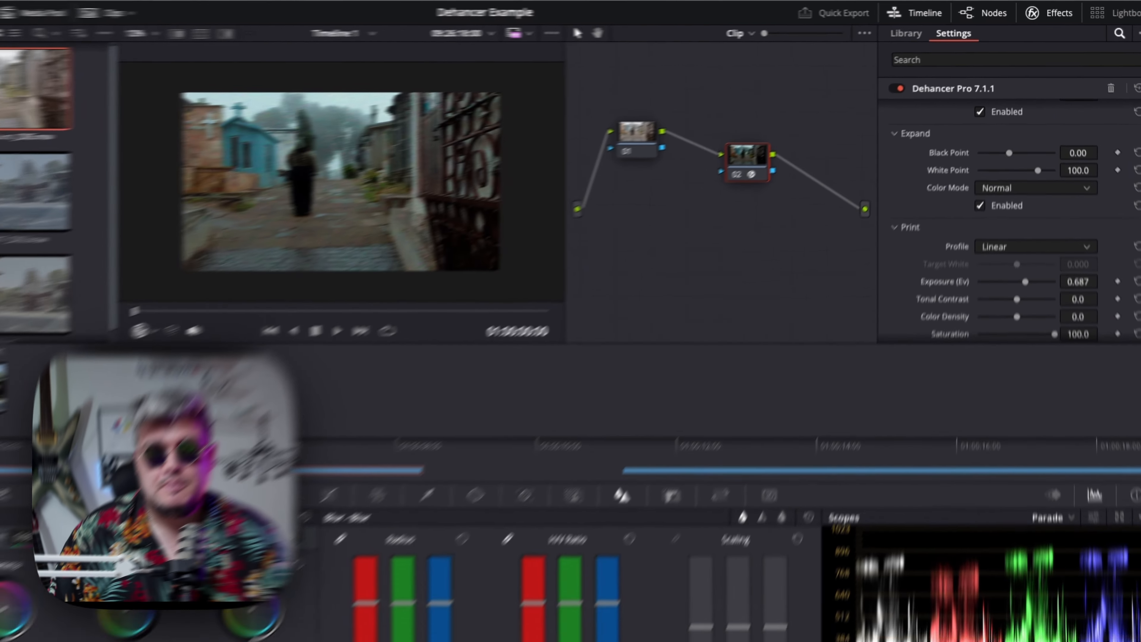
# Step: Set Expand's Black Point to -4.85 and White Point to 96.9, and disable the Expand effect
pyautogui.moveTo(1015, 129)
pyautogui.mouseDown()
pyautogui.moveTo(1026, 132)
pyautogui.moveTo(1008, 134)
pyautogui.mouseUp()
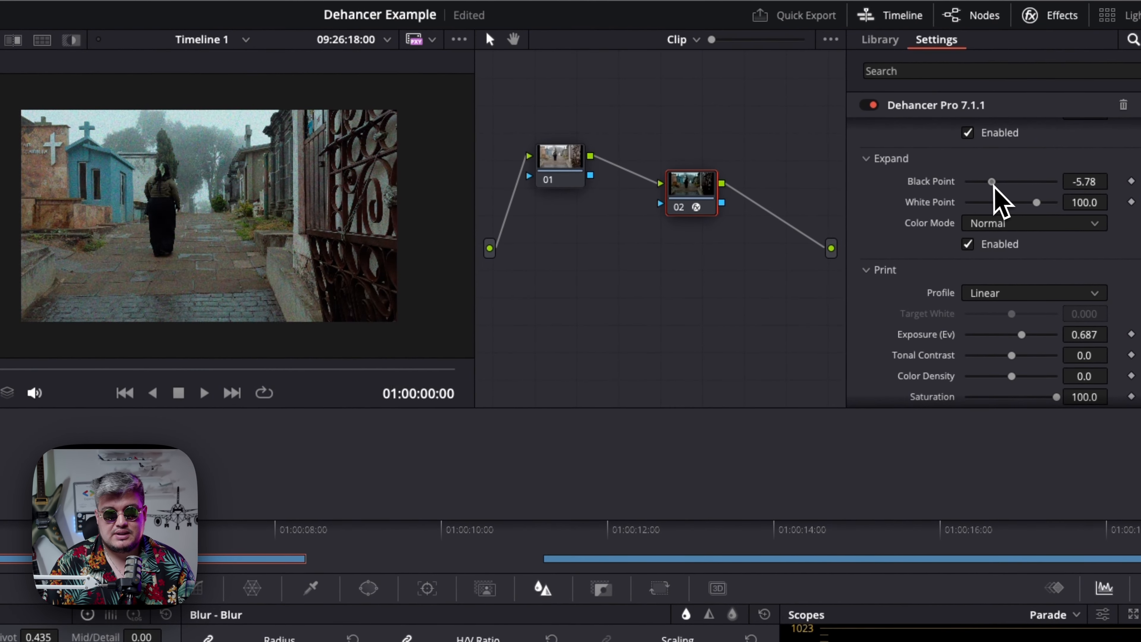
pyautogui.moveTo(994, 185); pyautogui.dragTo(1030, 205)
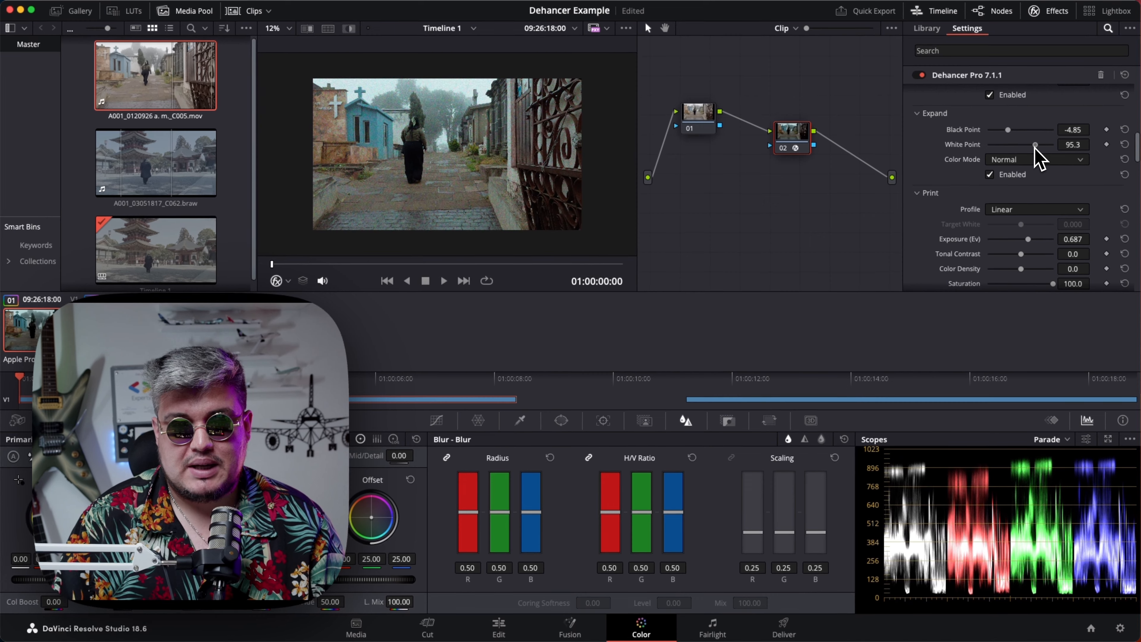
pyautogui.moveTo(1034, 147); pyautogui.dragTo(1037, 147)
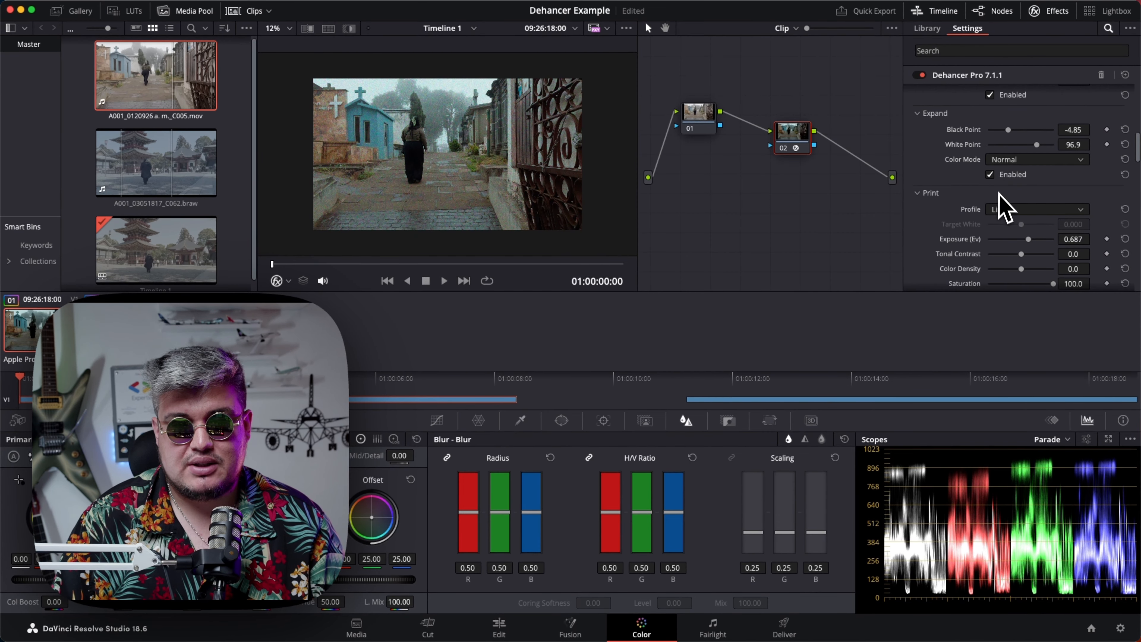
pyautogui.click(990, 174)
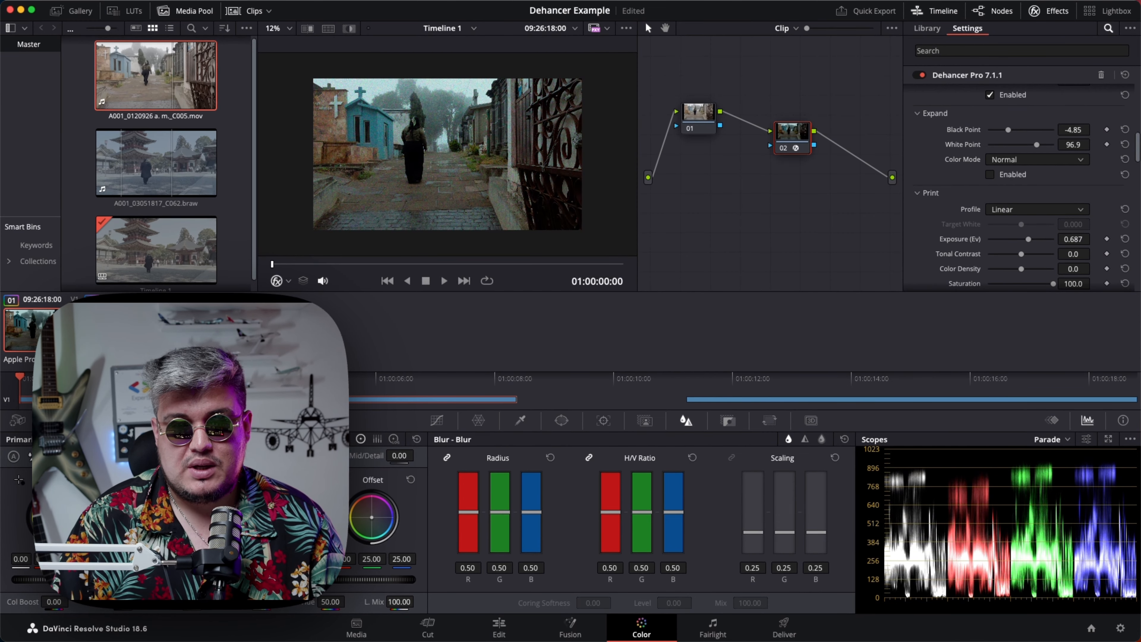
# Step: Try the Print profiles Cineon Film Log, Kodak 2383 Print Film and Kodak Endura Glossy Paper, and switch back to Linear
pyautogui.scroll(-5, 993, 184)
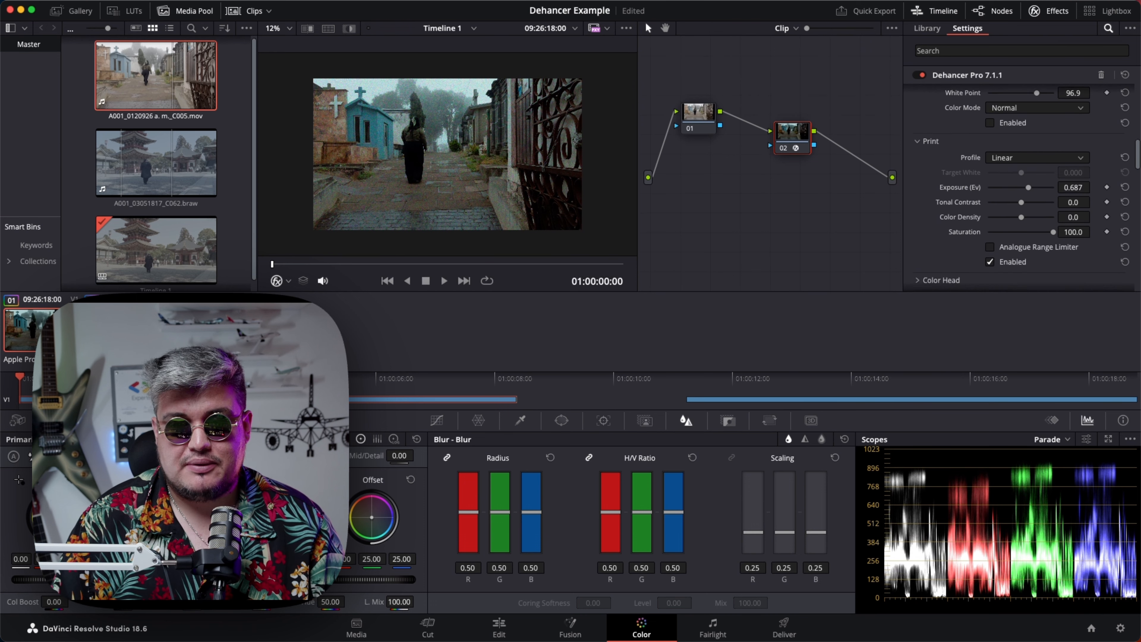
pyautogui.scroll(2, 992, 176)
pyautogui.scroll(-2, 993, 176)
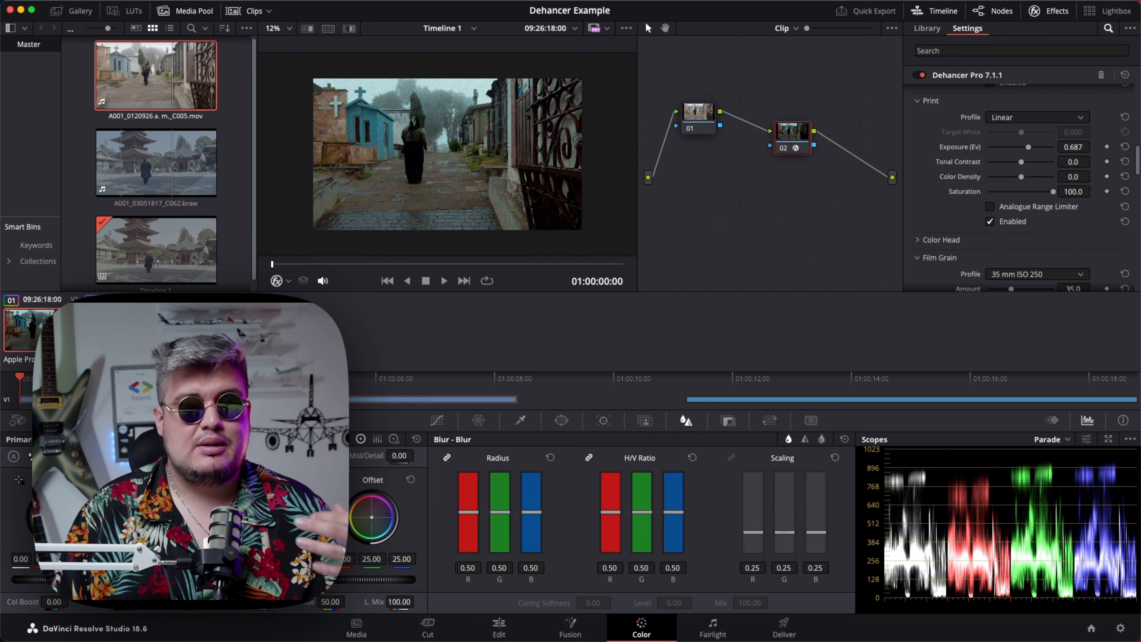
pyautogui.click(1016, 117)
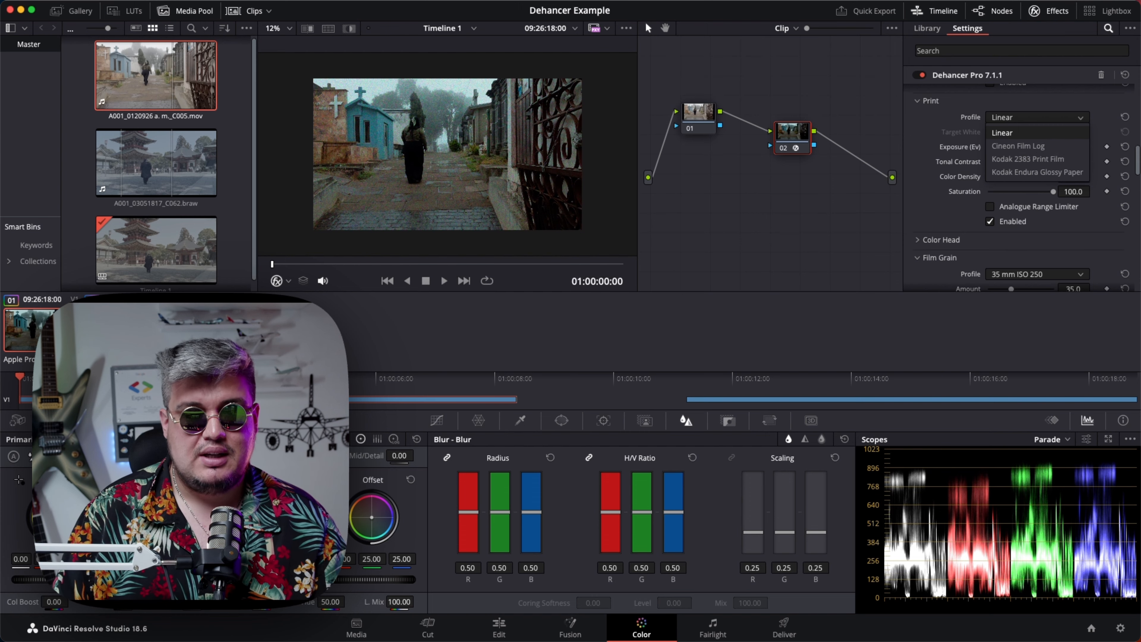
pyautogui.click(1002, 146)
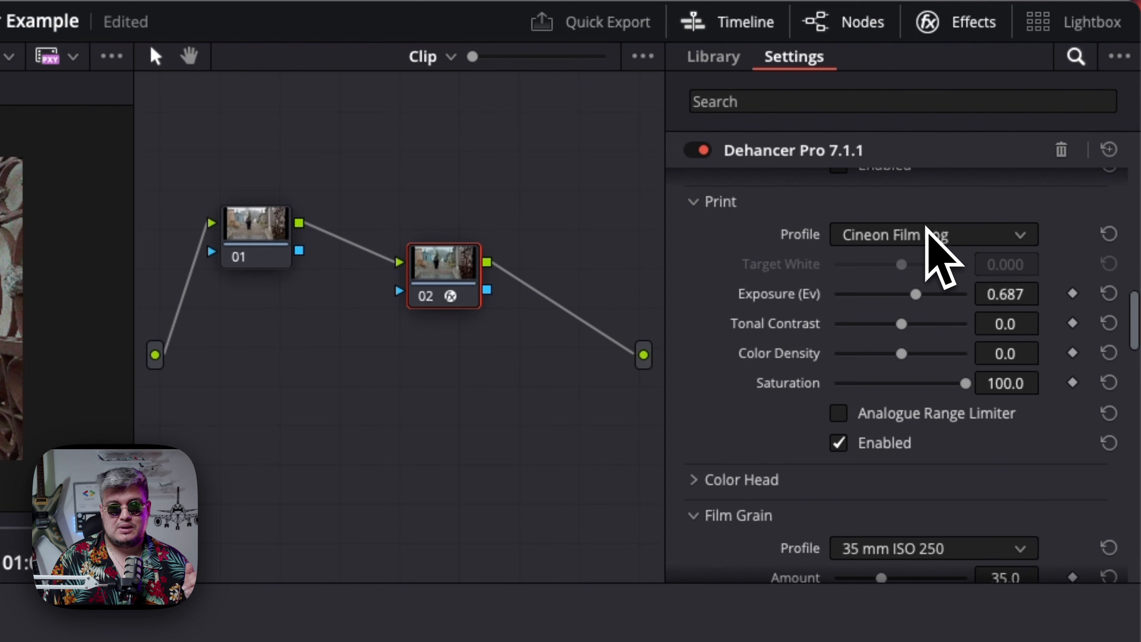
pyautogui.click(928, 234)
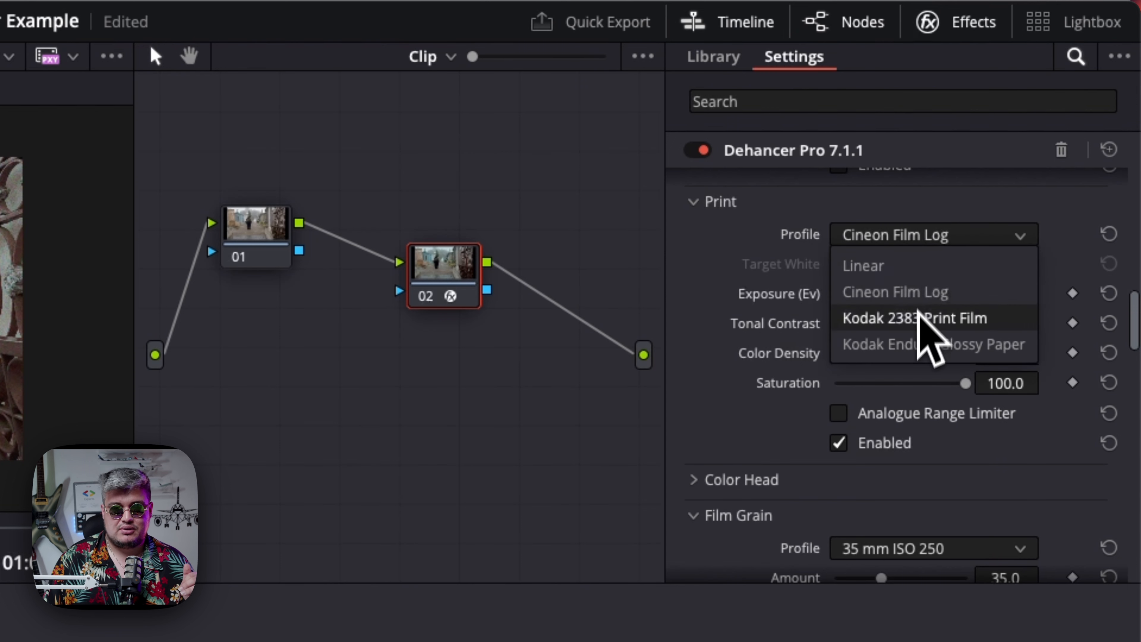
pyautogui.click(925, 318)
pyautogui.click(928, 234)
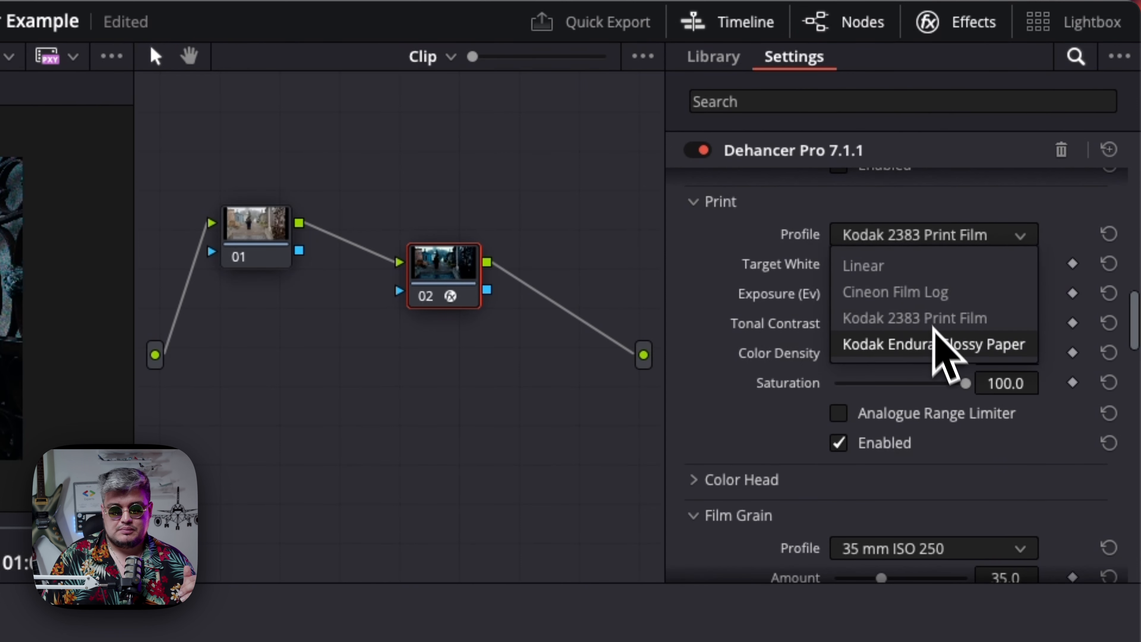
pyautogui.click(939, 342)
pyautogui.click(948, 237)
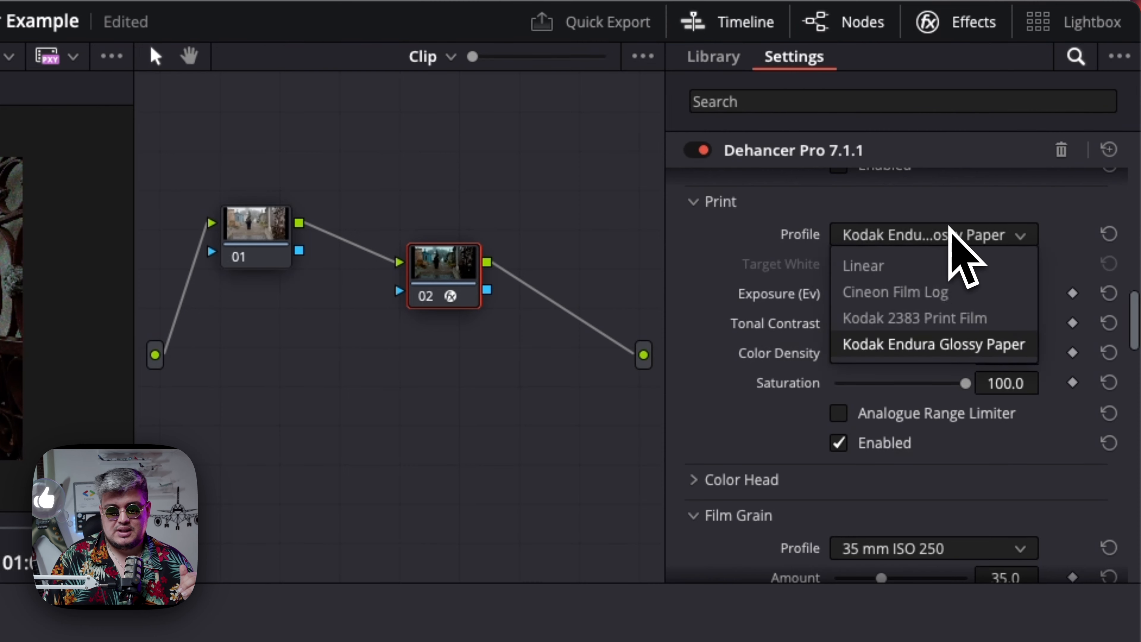
pyautogui.click(922, 264)
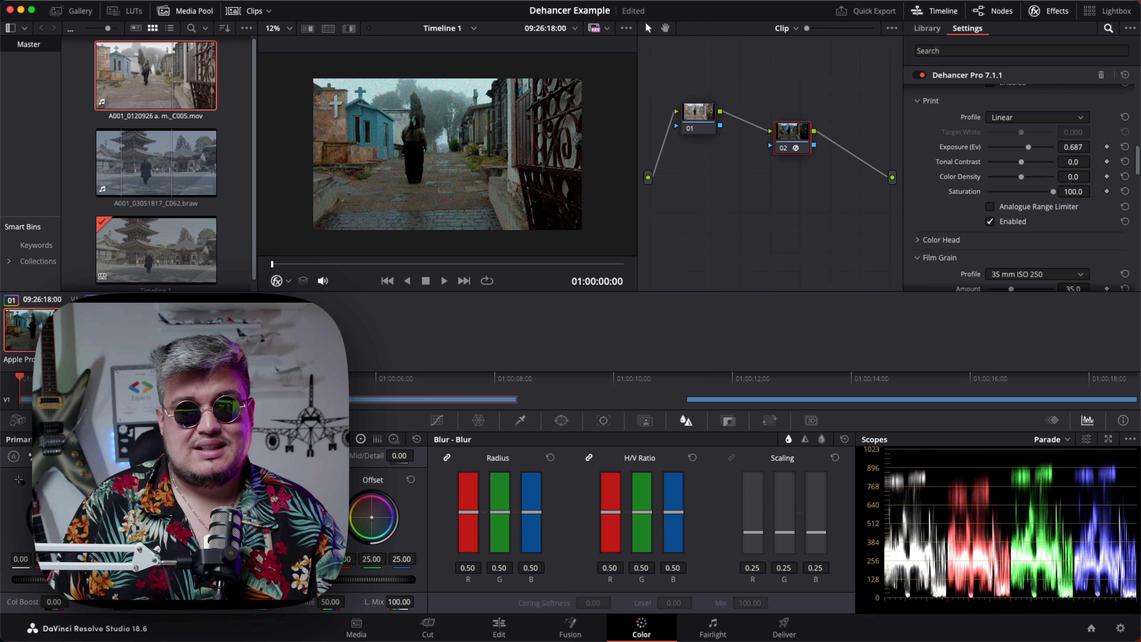
# Step: Expand the Color Head settings and set Yellow - Blue to 8.7
pyautogui.scroll(-3, 947, 198)
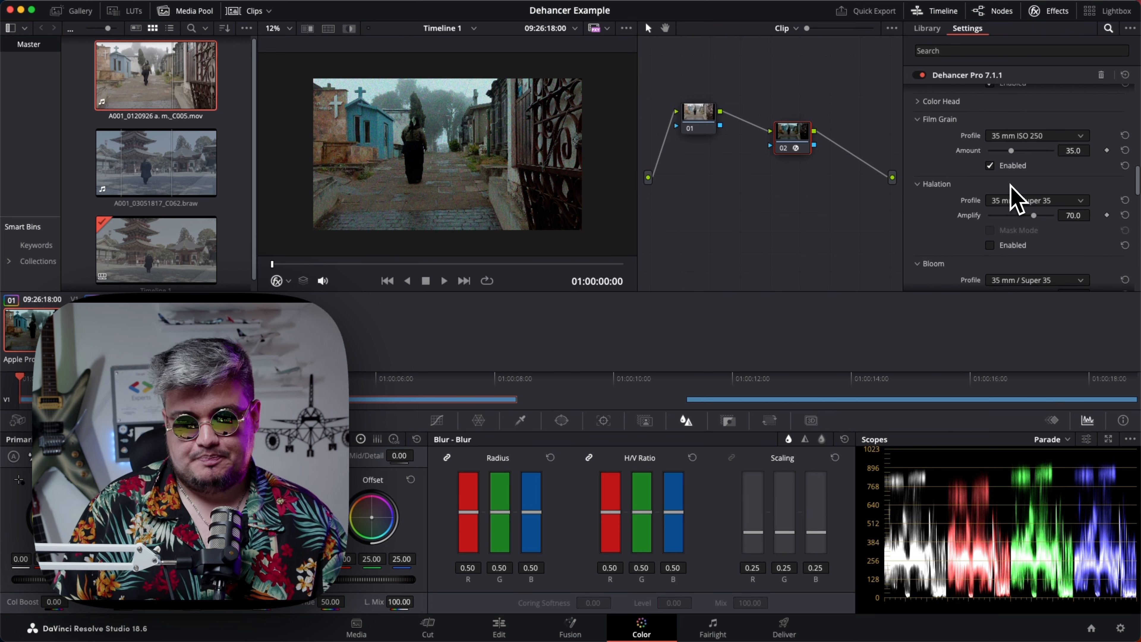
pyautogui.scroll(-2, 943, 149)
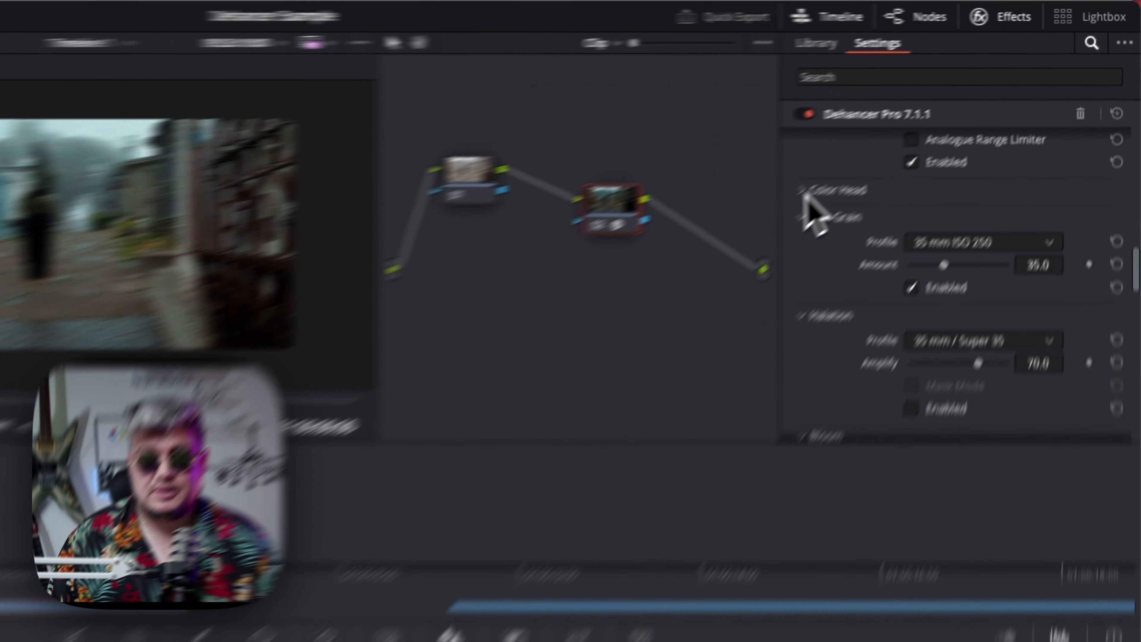
pyautogui.click(920, 126)
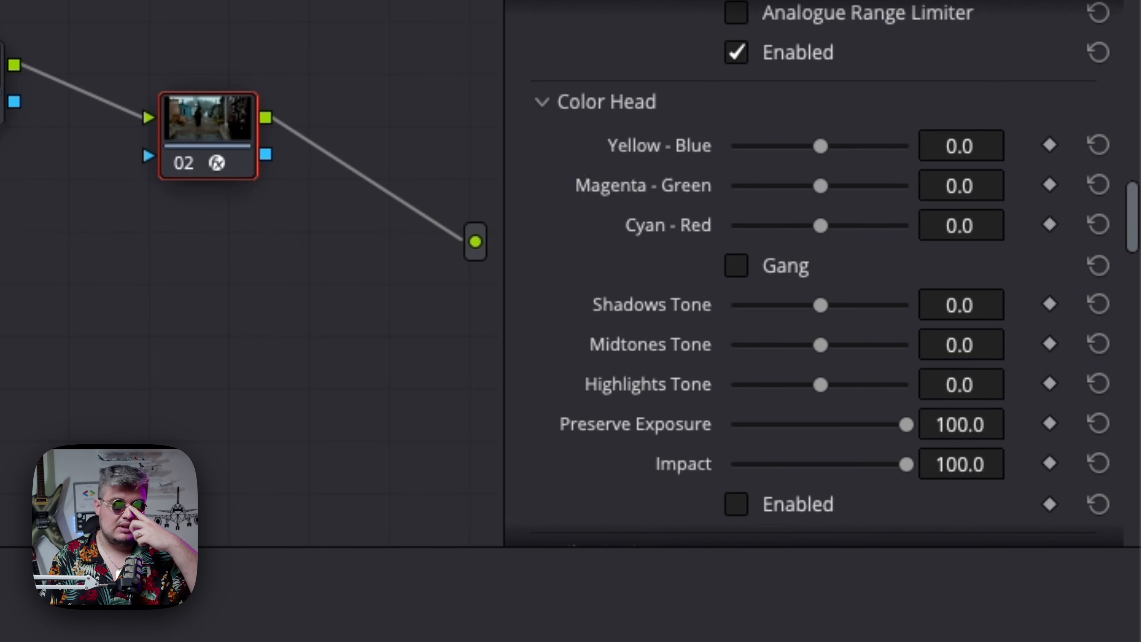
pyautogui.moveTo(820, 146); pyautogui.dragTo(803, 146)
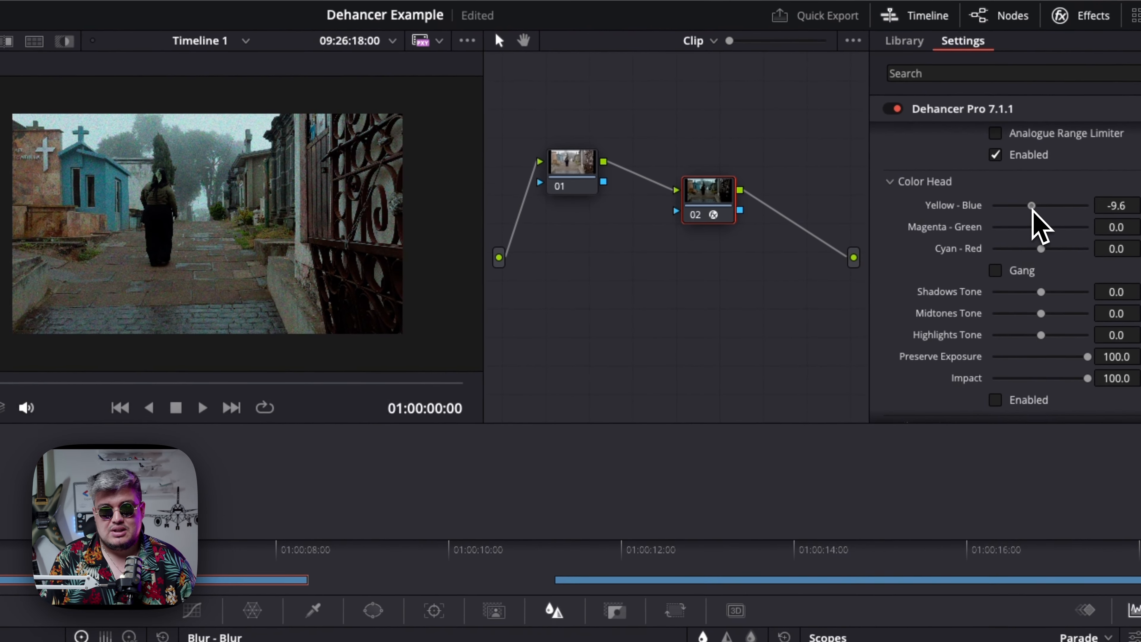
pyautogui.moveTo(1032, 208)
pyautogui.mouseDown()
pyautogui.moveTo(1054, 207)
pyautogui.moveTo(1011, 209)
pyautogui.moveTo(1047, 210)
pyautogui.mouseUp()
pyautogui.scroll(-1, 1014, 344)
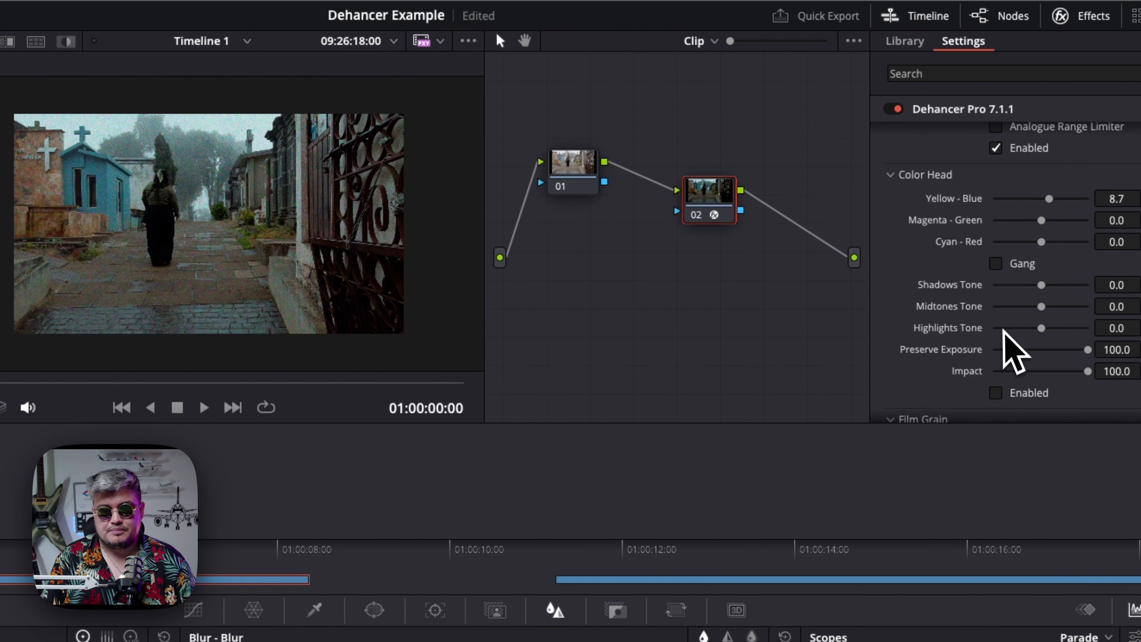
# Step: Enable Color Head and set Yellow - Blue to 0.4, Magenta - Green to 0.0 and Cyan - Red to -0.4
pyautogui.click(996, 379)
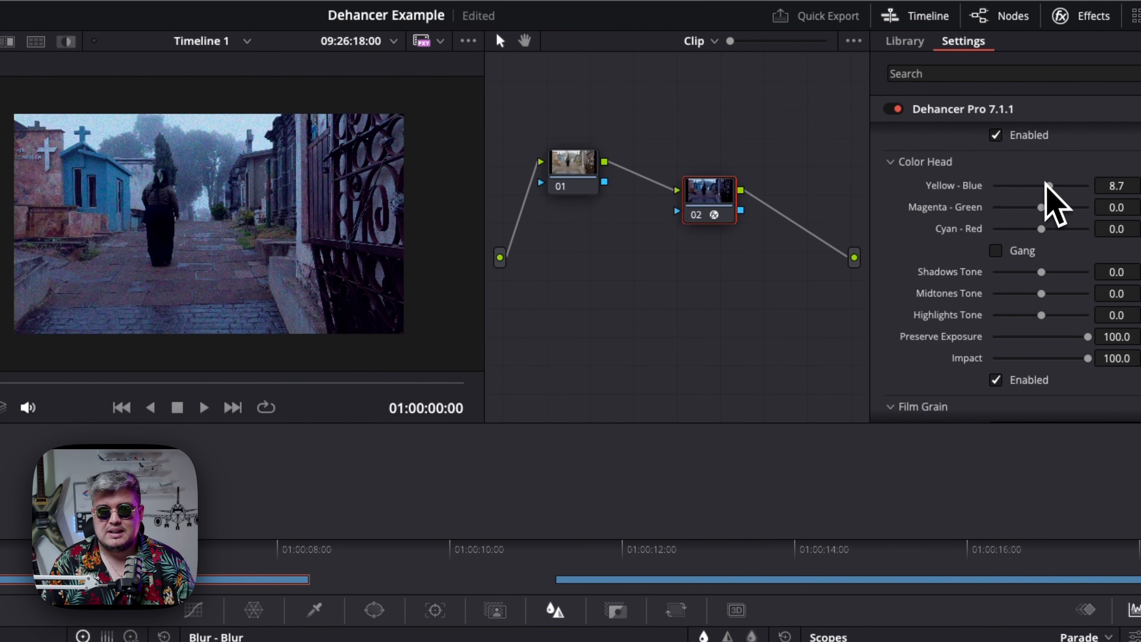
pyautogui.moveTo(1046, 187)
pyautogui.mouseDown()
pyautogui.moveTo(1010, 189)
pyautogui.moveTo(1043, 188)
pyautogui.mouseUp()
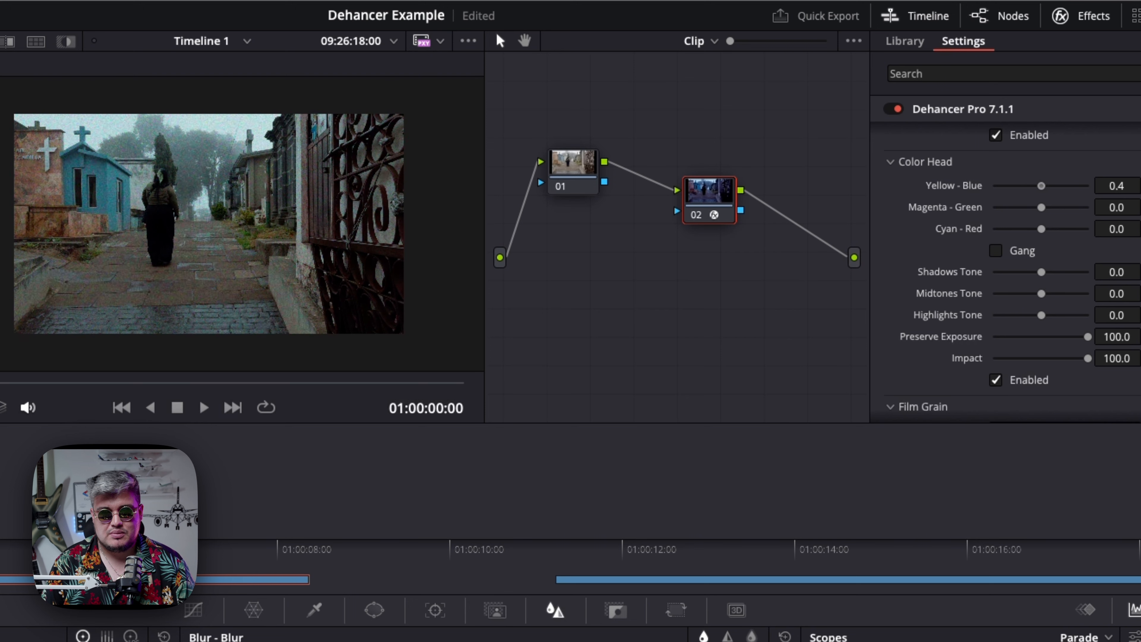
pyautogui.moveTo(1041, 207); pyautogui.dragTo(1041, 233)
pyautogui.doubleClick(1045, 208)
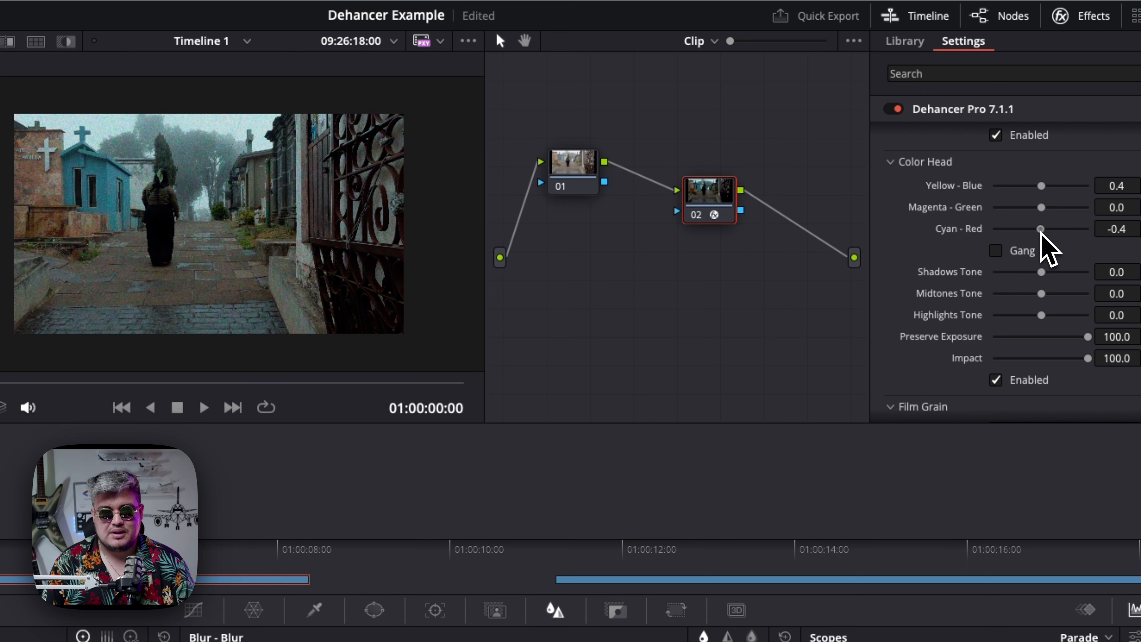
# Step: Set Color Head's Shadows Tone to 8.3 and both Midtones Tone and Highlights Tone to -0.9
pyautogui.scroll(-3, 1102, 241)
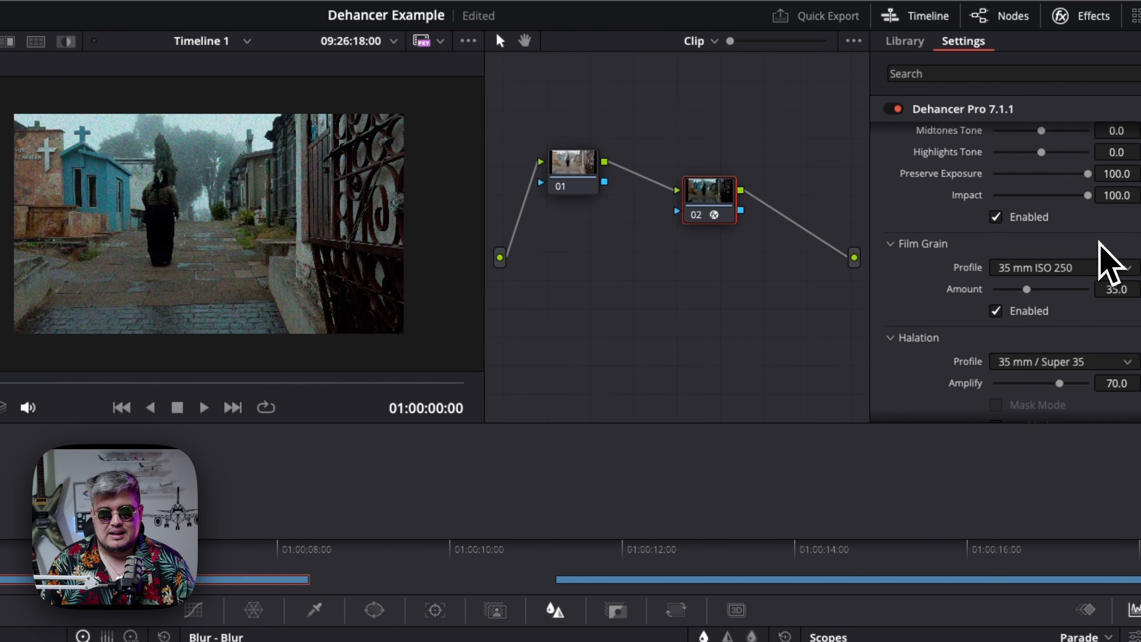
pyautogui.scroll(4, 1098, 243)
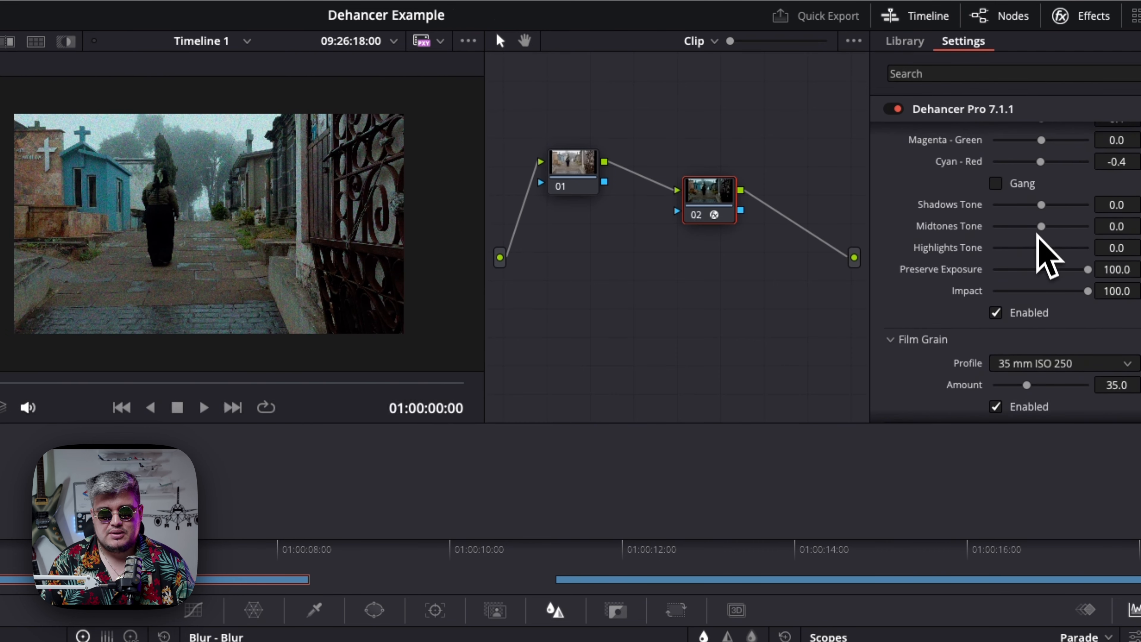
pyautogui.moveTo(1040, 204); pyautogui.dragTo(1039, 205)
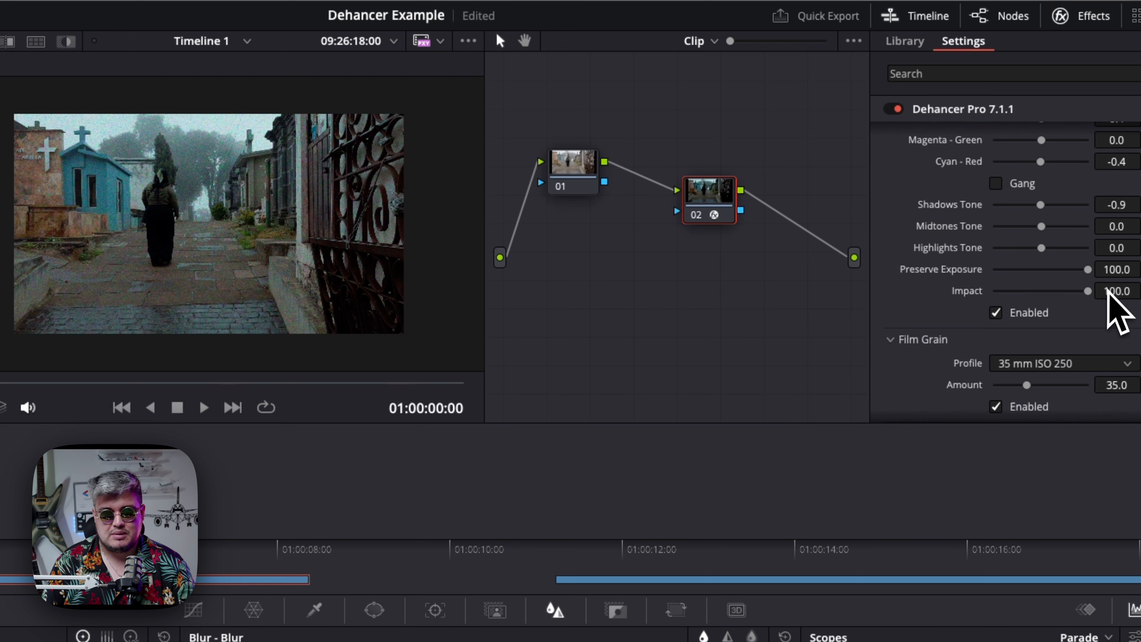
pyautogui.moveTo(1041, 205); pyautogui.dragTo(1048, 228)
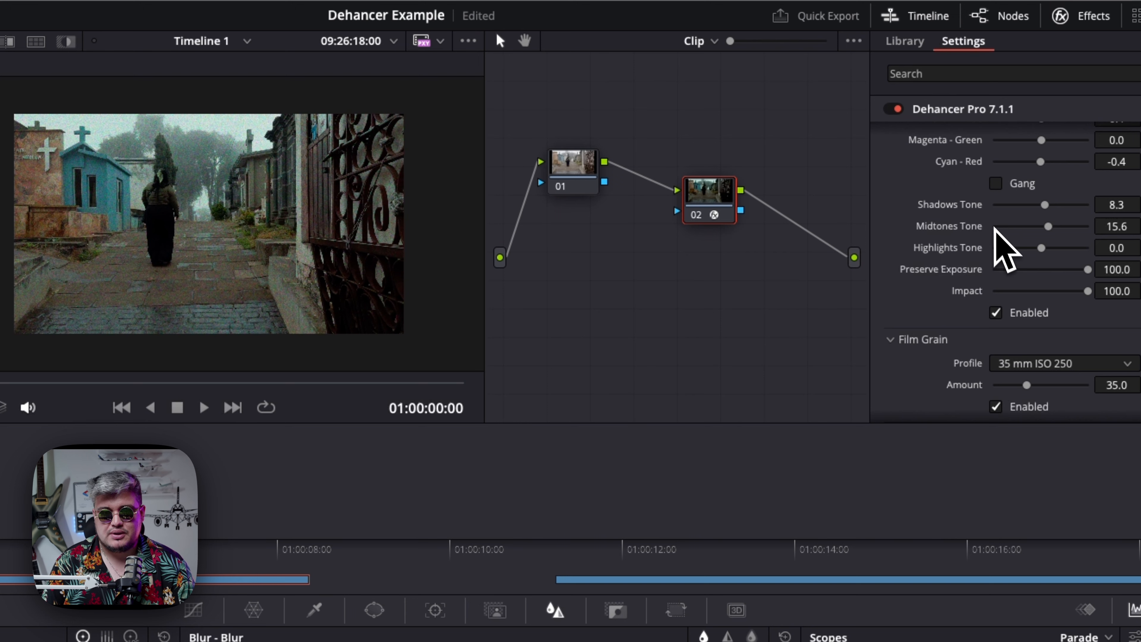
pyautogui.scroll(3, 999, 238)
pyautogui.scroll(-3, 936, 284)
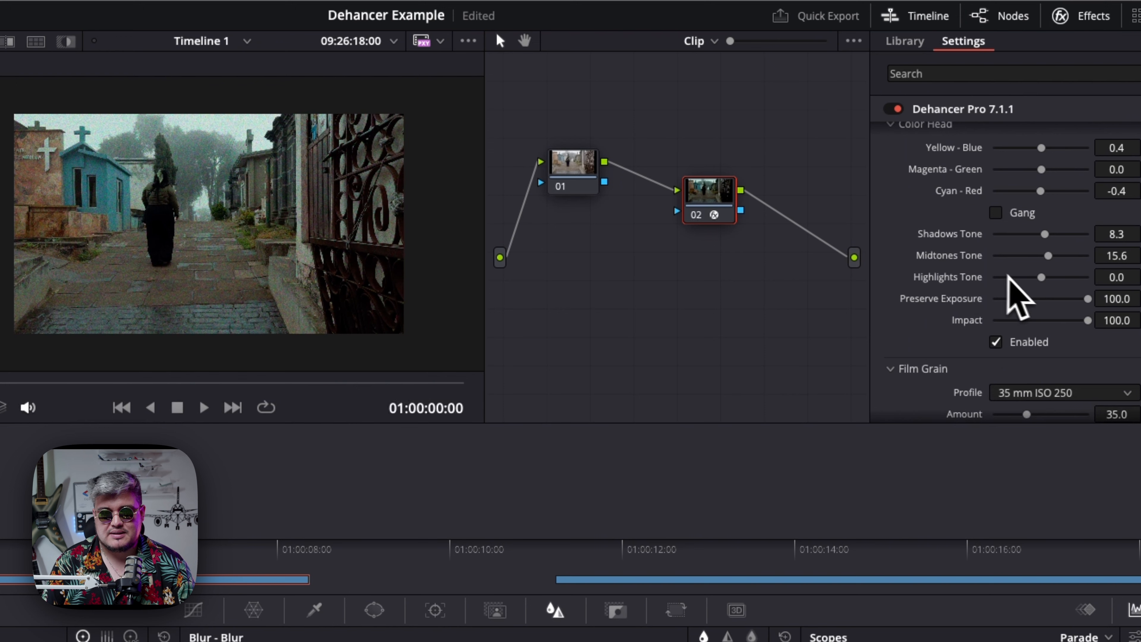
pyautogui.moveTo(1041, 278)
pyautogui.mouseDown()
pyautogui.moveTo(1051, 283)
pyautogui.moveTo(1032, 283)
pyautogui.moveTo(1040, 261)
pyautogui.mouseUp()
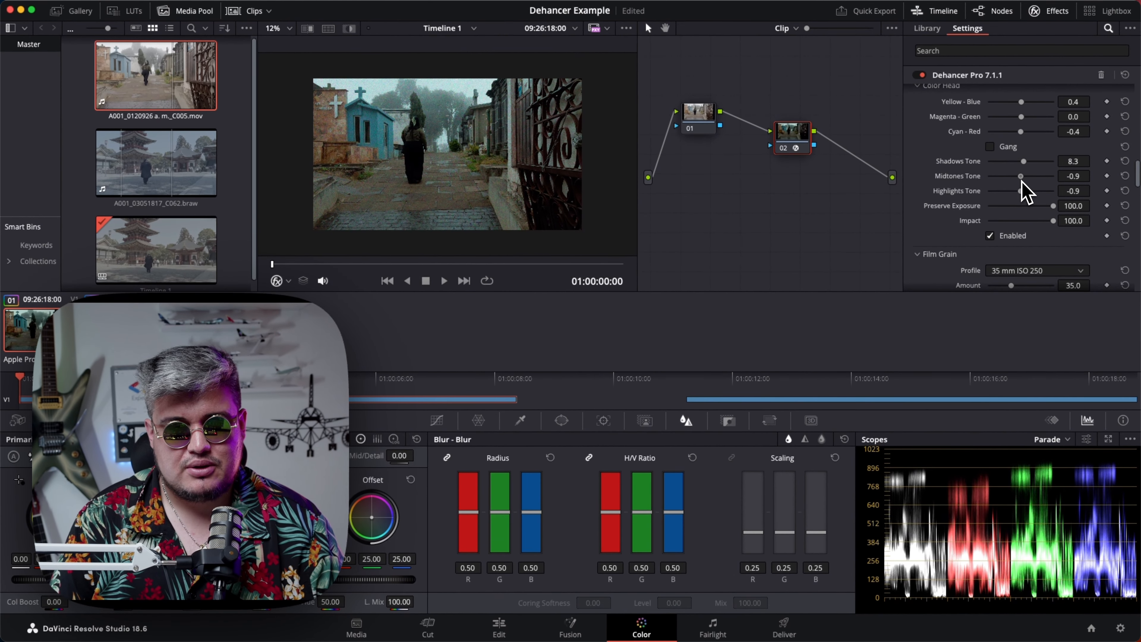
# Step: Try the 8 mm ISO 500 profile for Film Grain, and switch it to 35 mm ISO 50
pyautogui.moveTo(1021, 182); pyautogui.dragTo(1014, 189)
pyautogui.scroll(-6, 968, 227)
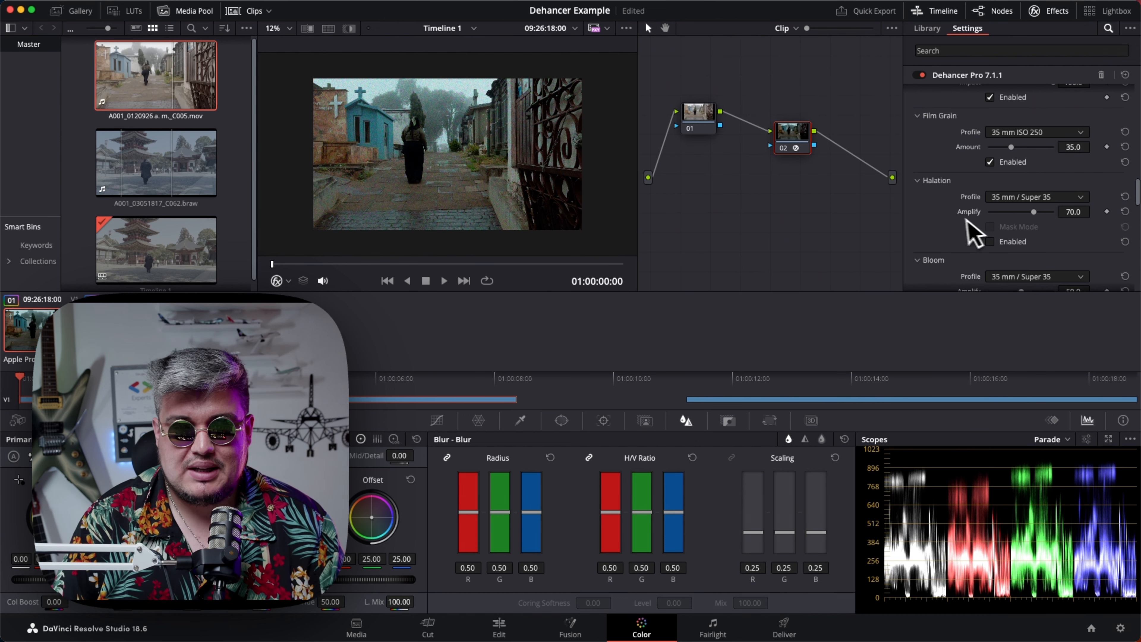
pyautogui.click(1008, 132)
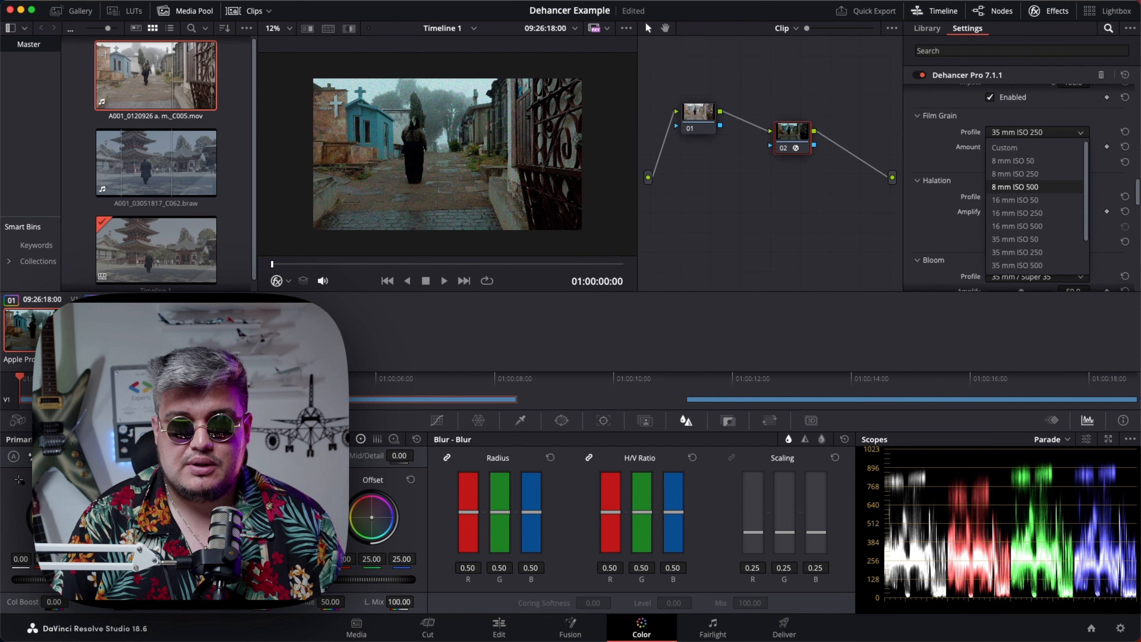
pyautogui.scroll(-2, 1031, 217)
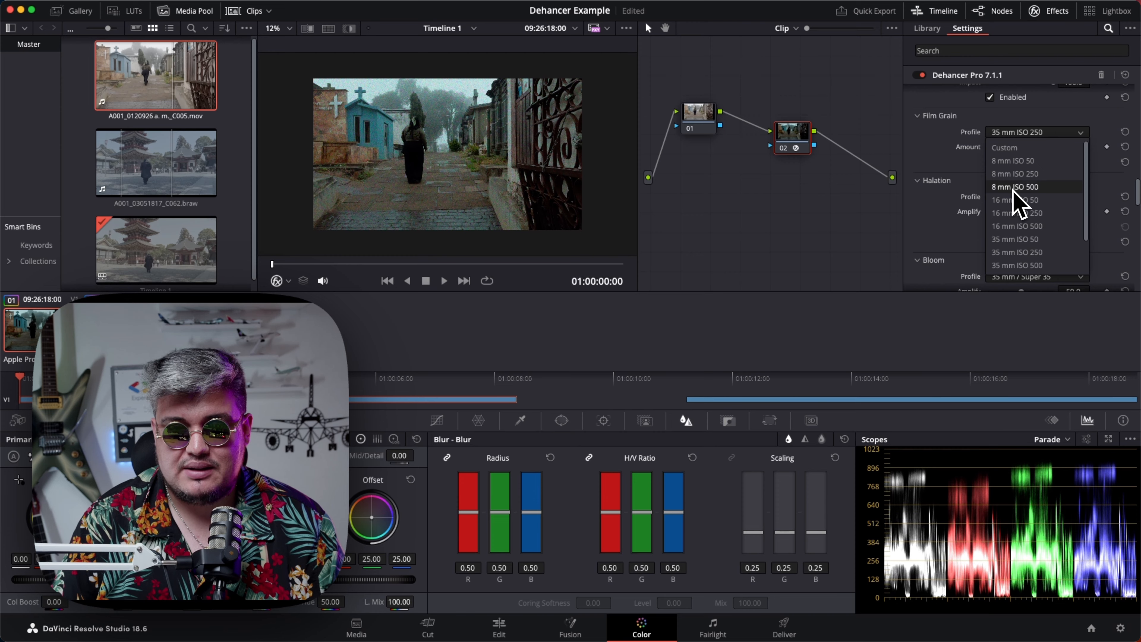
pyautogui.click(1037, 187)
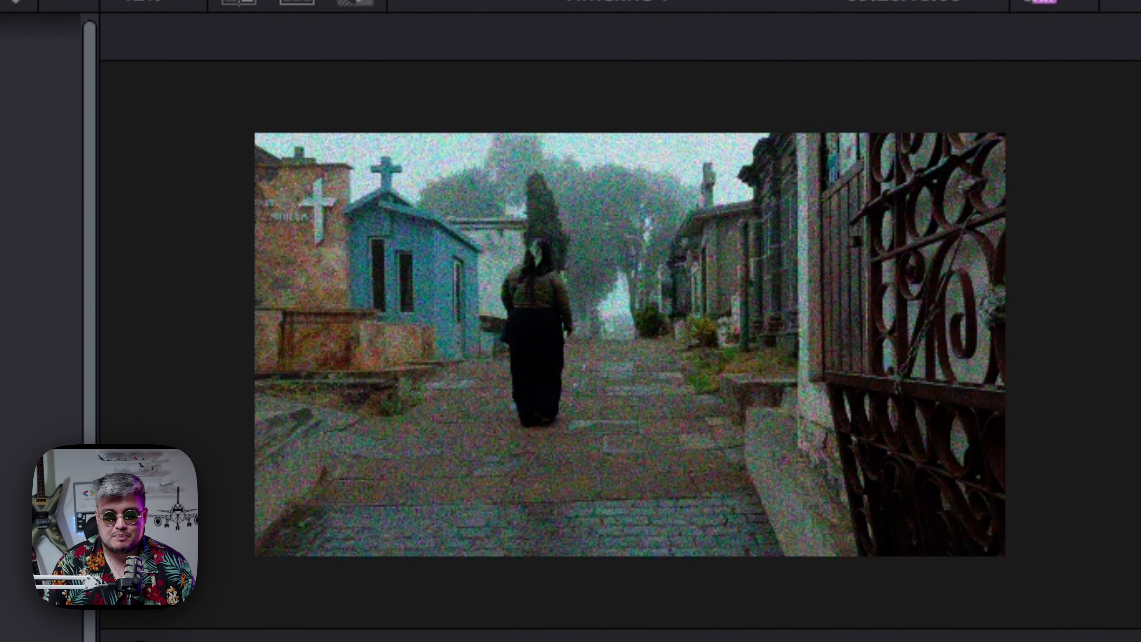
pyautogui.click(1035, 132)
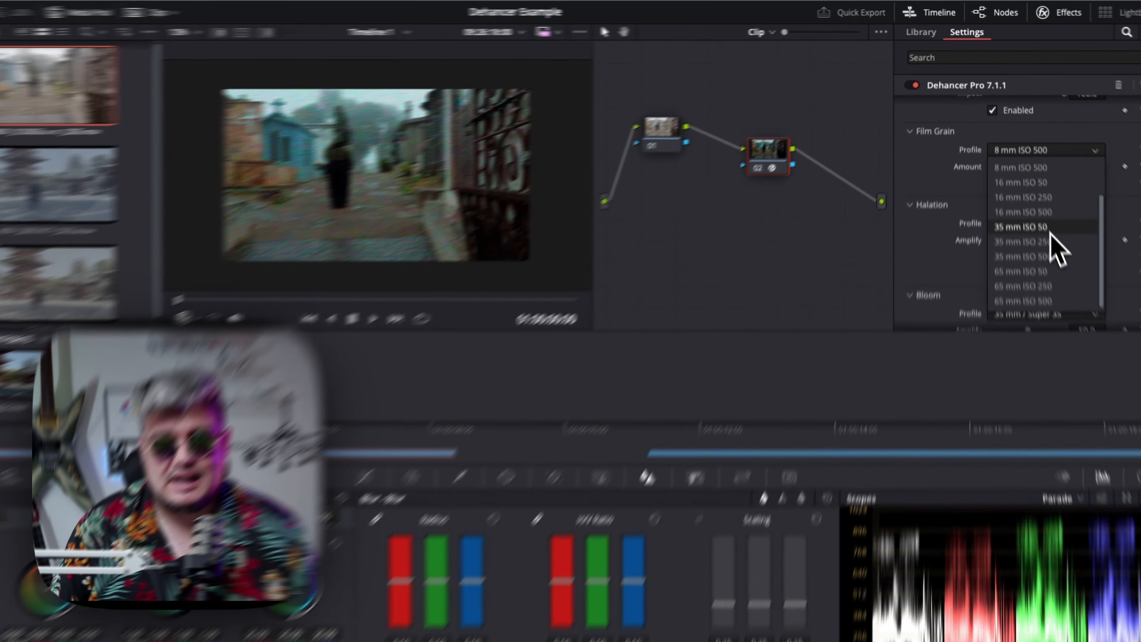
pyautogui.click(1017, 200)
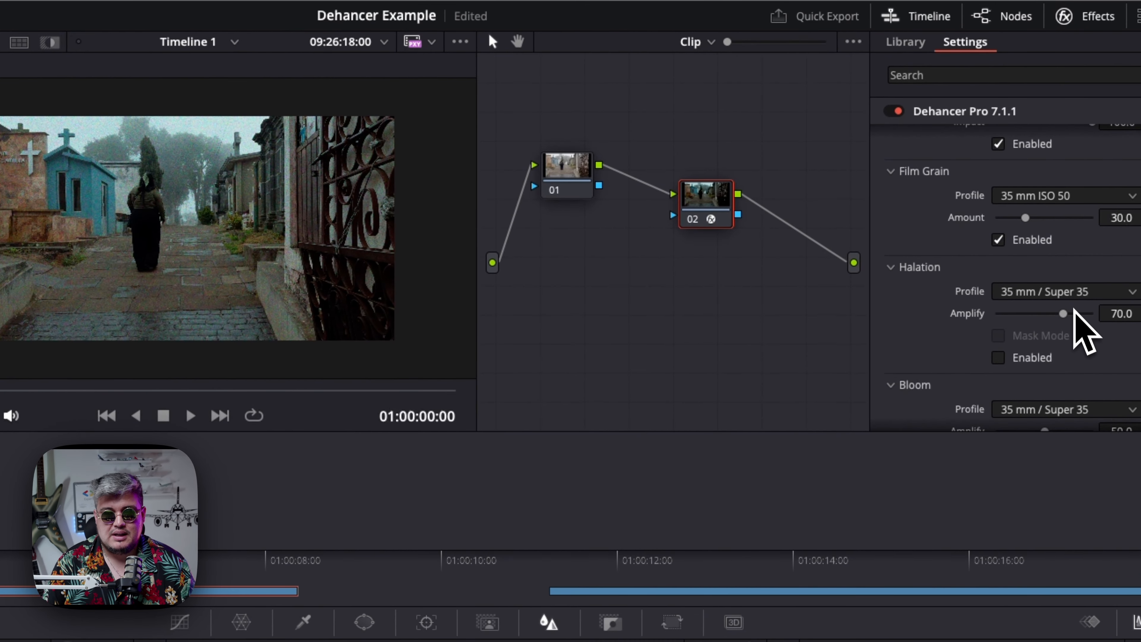
# Step: Raise Halation's Amplify to 77.1, keeping the 35 mm / Super 35 profile
pyautogui.moveTo(1071, 318)
pyautogui.mouseDown()
pyautogui.moveTo(1024, 318)
pyautogui.moveTo(1067, 320)
pyautogui.mouseUp()
pyautogui.click(1087, 295)
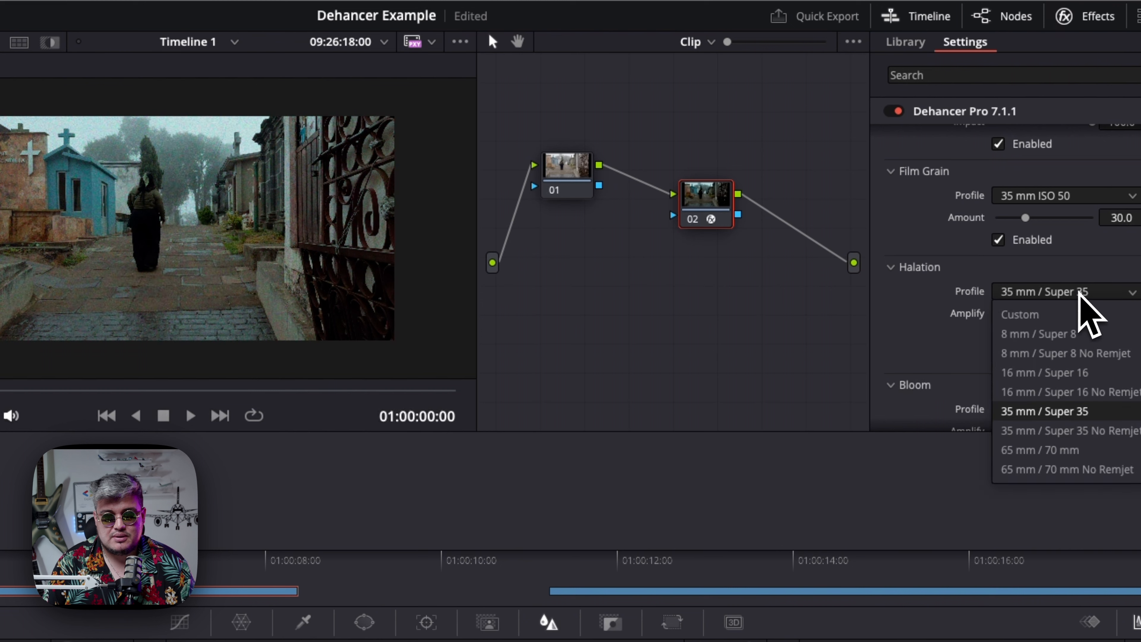
pyautogui.click(1042, 287)
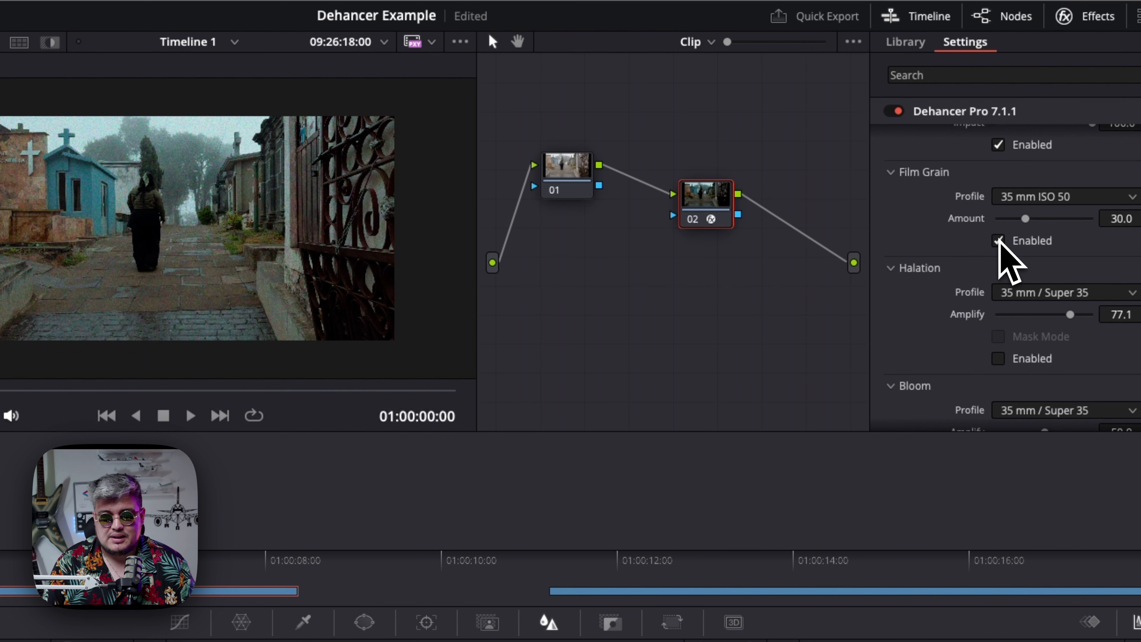
# Step: Try the 35 mm ISO 250 profile for Film Grain with a lower Amount
pyautogui.click(1072, 196)
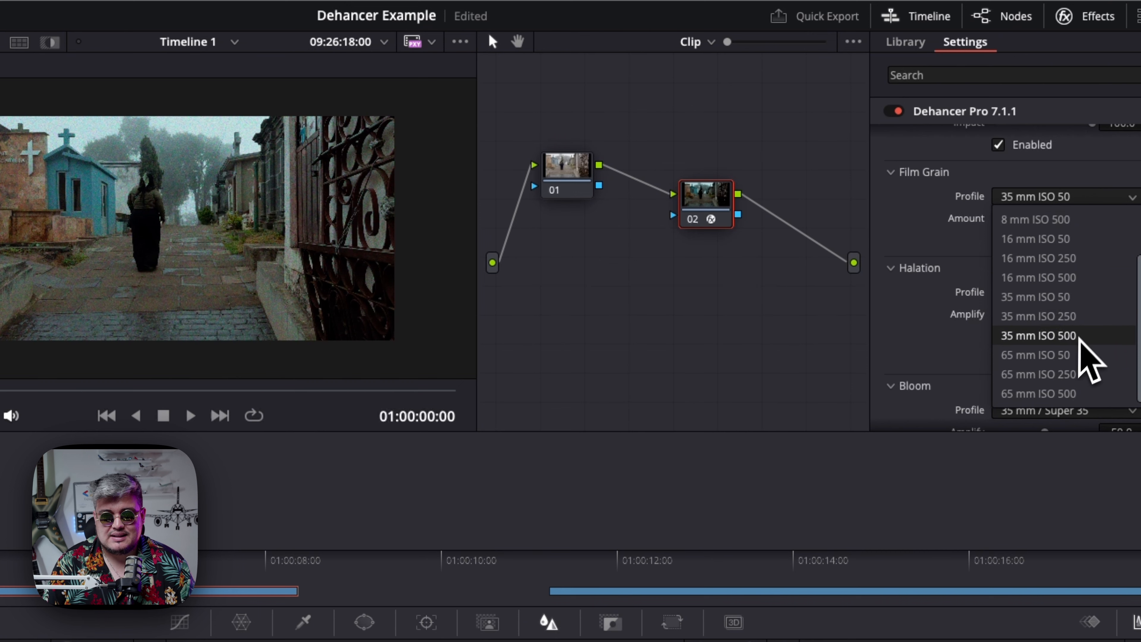
pyautogui.click(1083, 321)
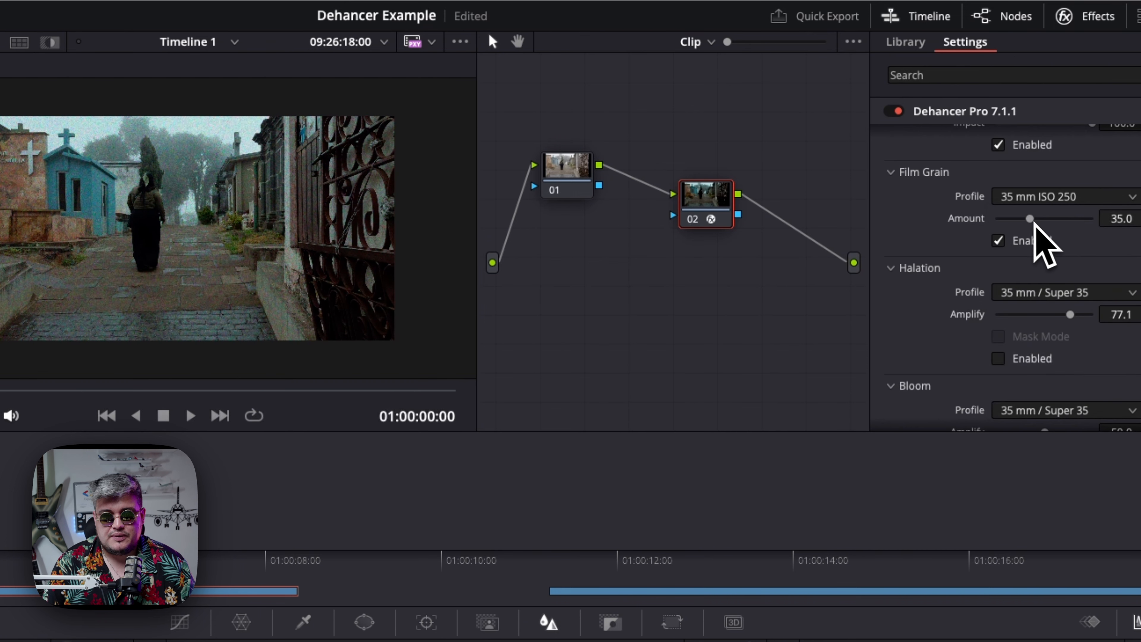
pyautogui.moveTo(1029, 219)
pyautogui.mouseDown()
pyautogui.moveTo(1001, 219)
pyautogui.moveTo(1015, 219)
pyautogui.mouseUp()
# Step: Set the Film Grain profile to 35 mm ISO 50 and lower its Amount below 30
pyautogui.click(1056, 198)
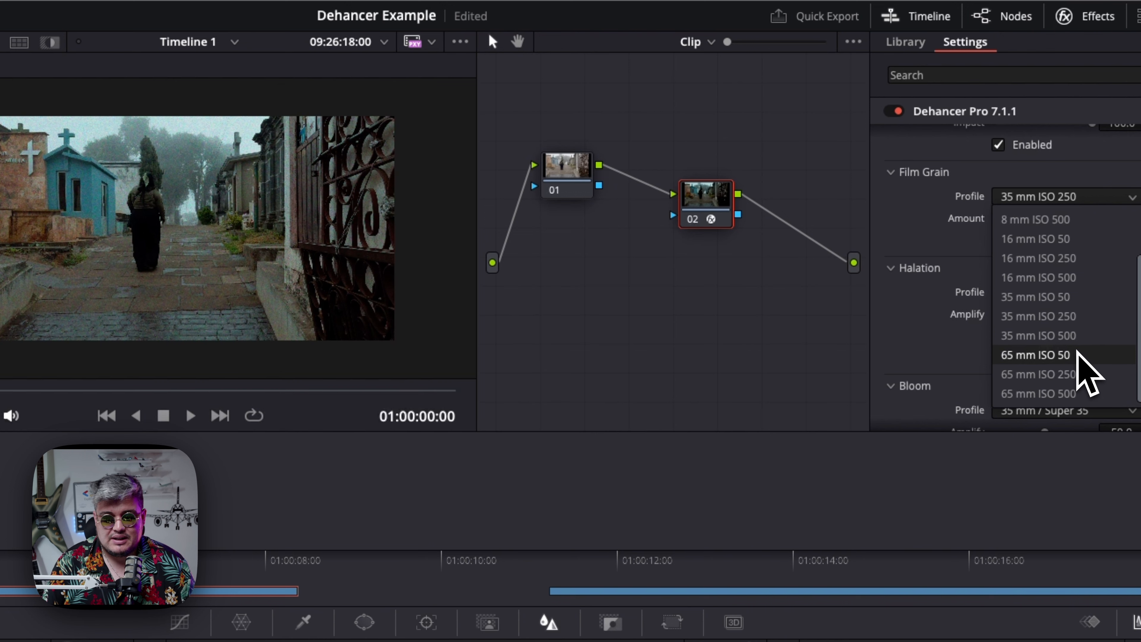
pyautogui.click(1051, 297)
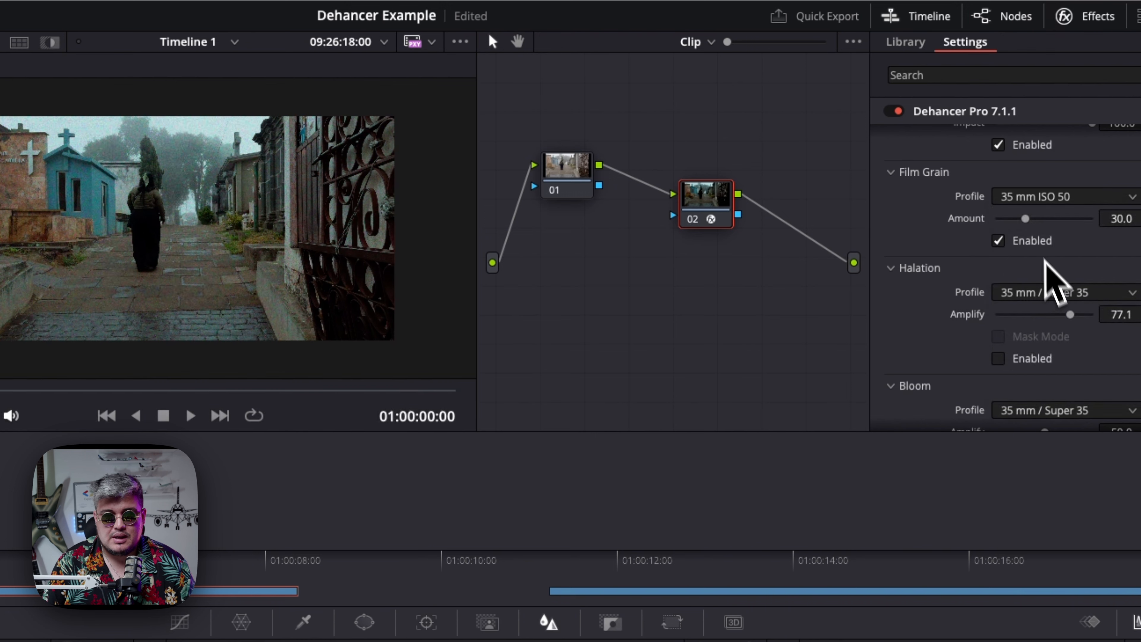
pyautogui.moveTo(1025, 219)
pyautogui.mouseDown()
pyautogui.moveTo(1079, 220)
pyautogui.moveTo(1010, 220)
pyautogui.mouseUp()
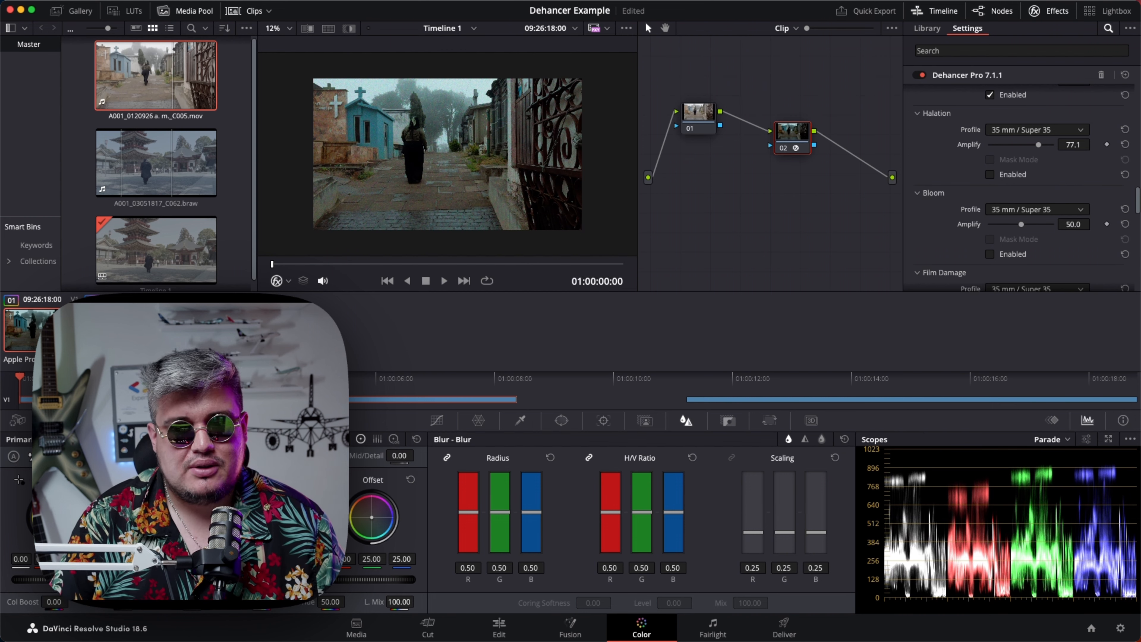
# Step: Enable Halation and set its Amplify to 60.5, keeping the 35 mm / Super 35 profile
pyautogui.click(990, 174)
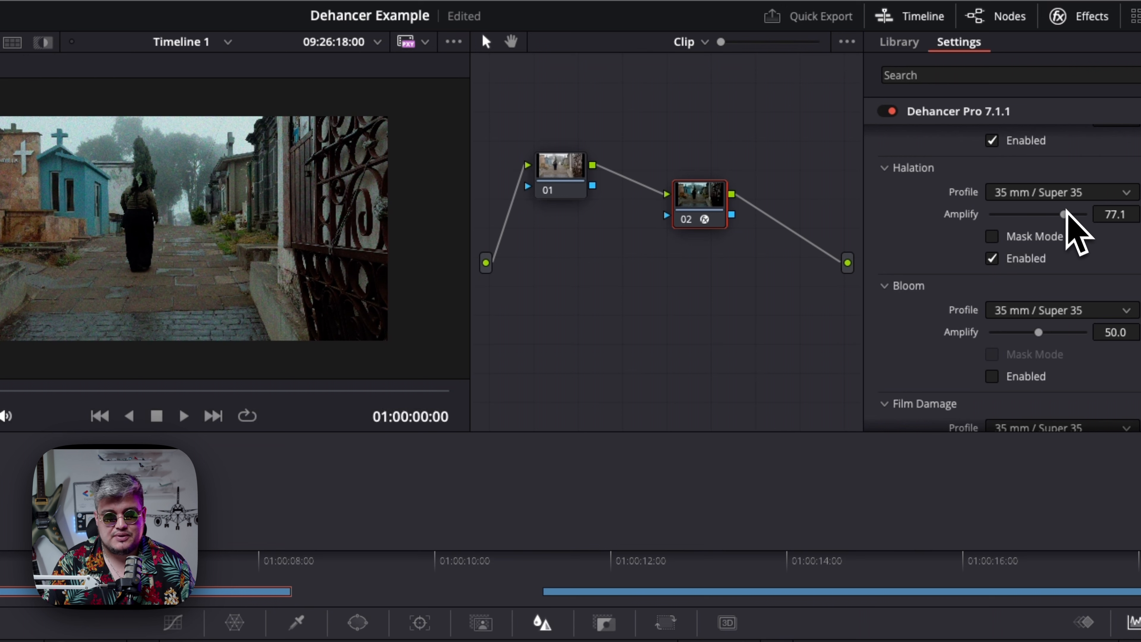
pyautogui.moveTo(1065, 214); pyautogui.dragTo(1041, 202)
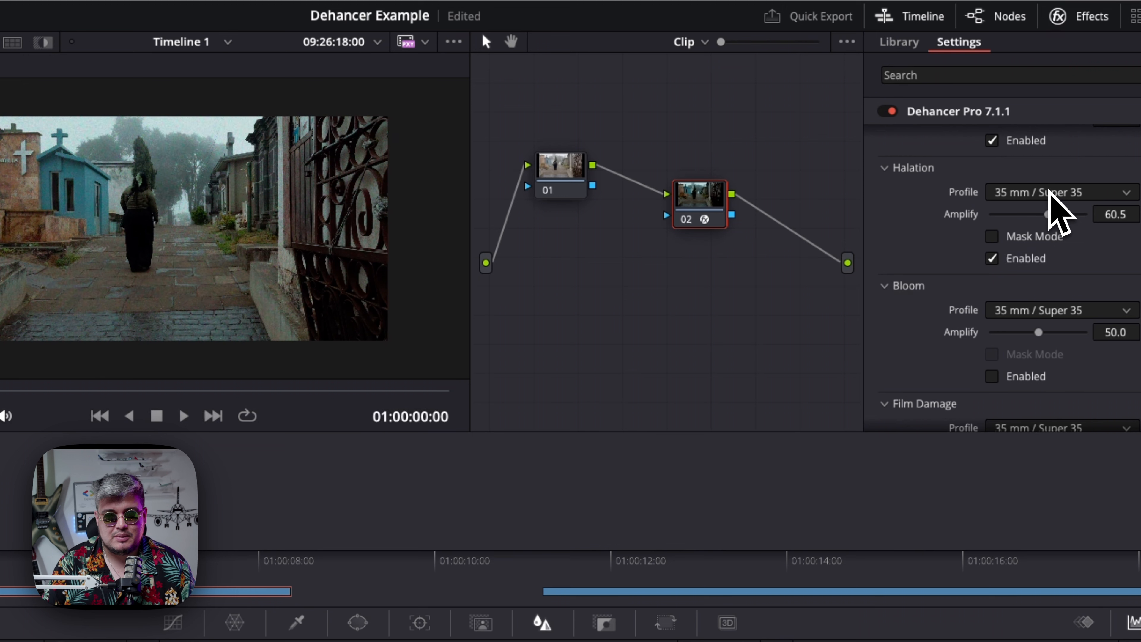
pyautogui.click(1061, 192)
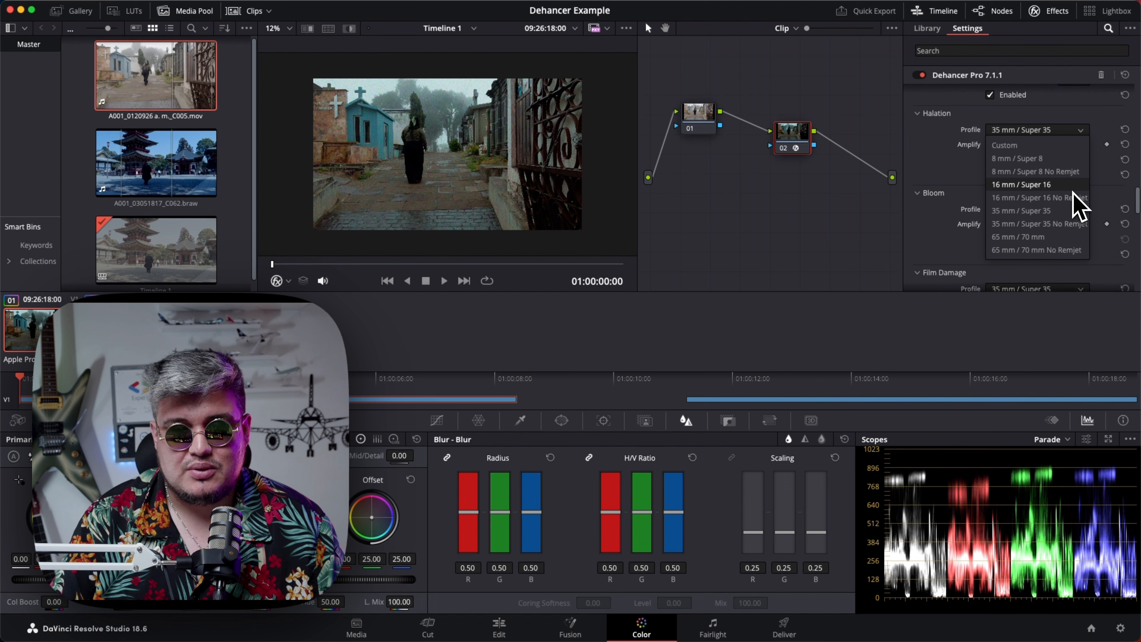
pyautogui.click(1037, 211)
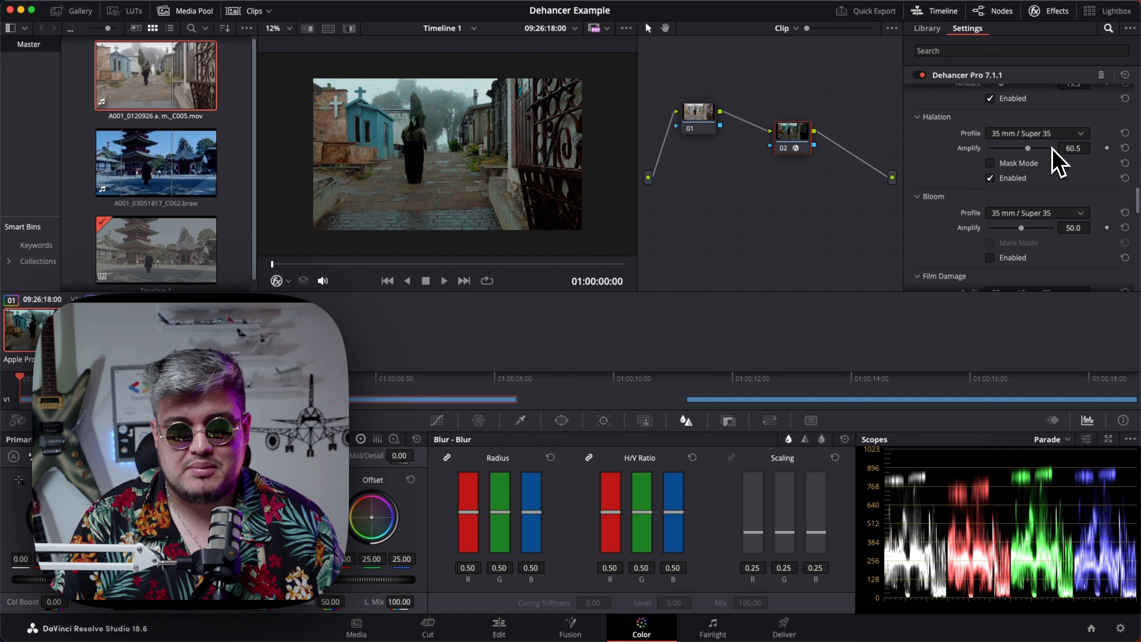
# Step: Enable Bloom with the 35 mm / Super 35 profile and set its Amplify to 62.4
pyautogui.scroll(-2, 998, 171)
pyautogui.scroll(-2, 988, 166)
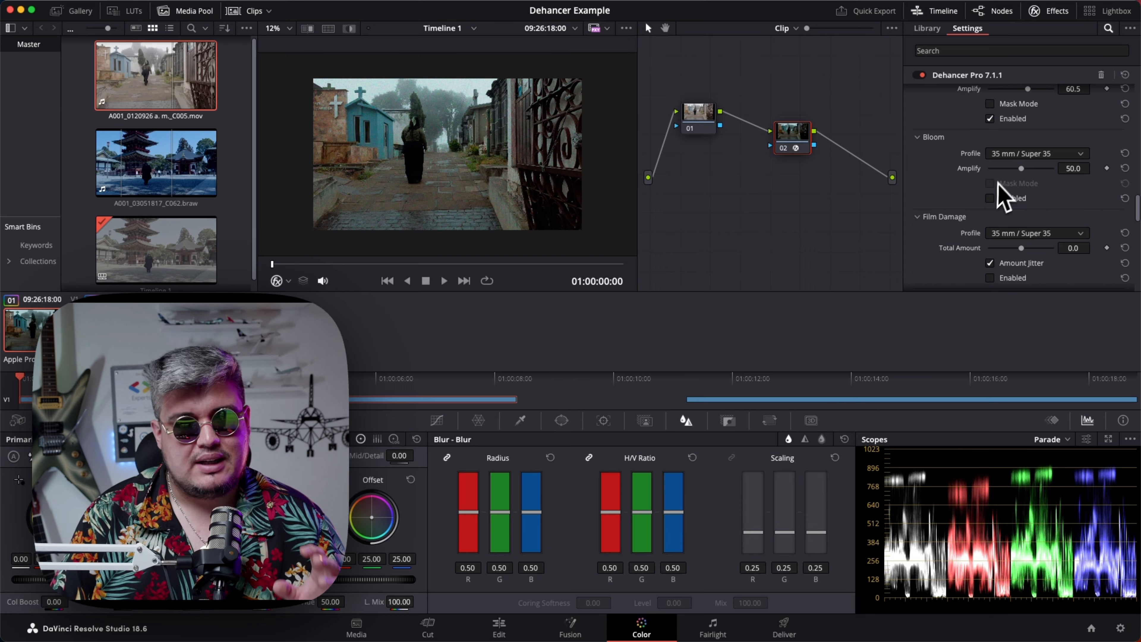
pyautogui.click(990, 198)
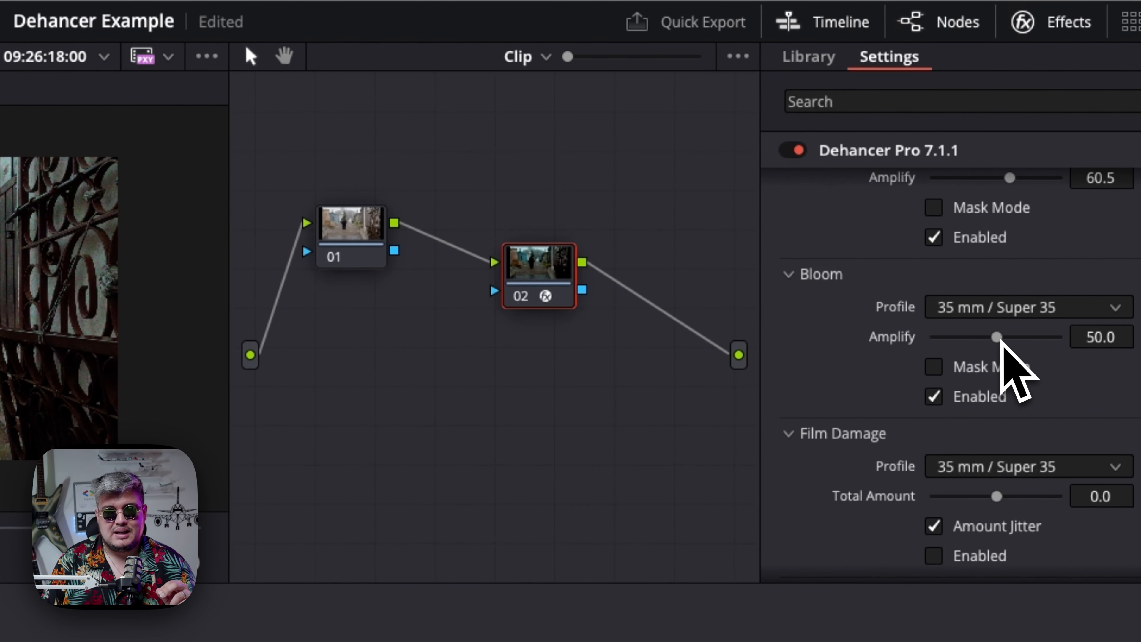
pyautogui.moveTo(997, 337); pyautogui.dragTo(1008, 338)
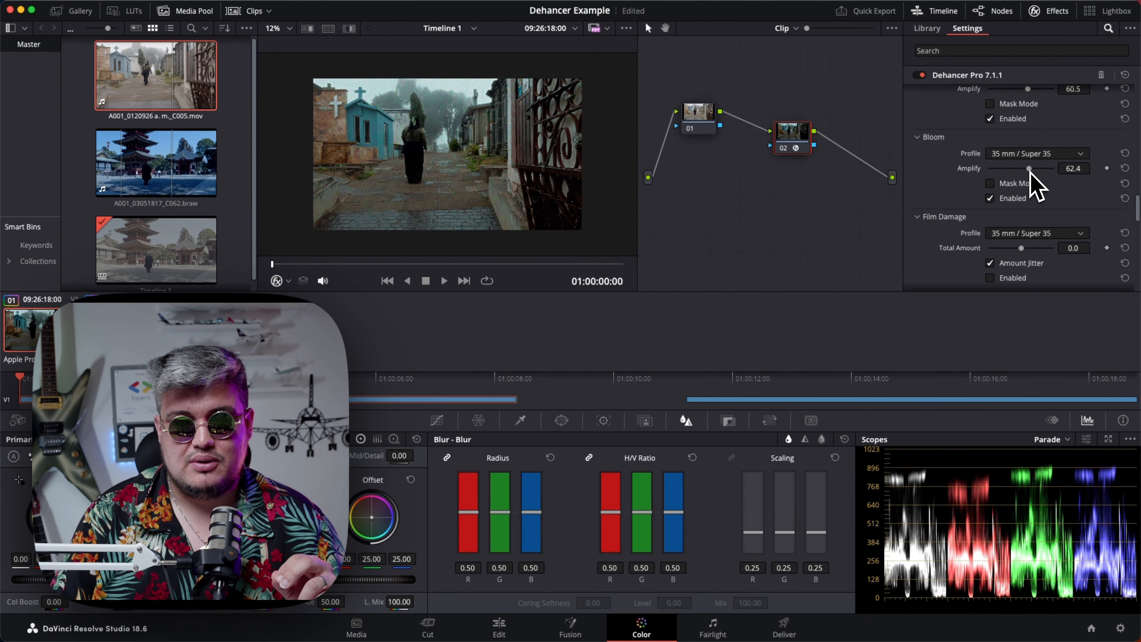
# Step: Enable Film Damage with the 35 mm / Super 35 profile and set its Total Amount to 9.6
pyautogui.scroll(-5, 972, 180)
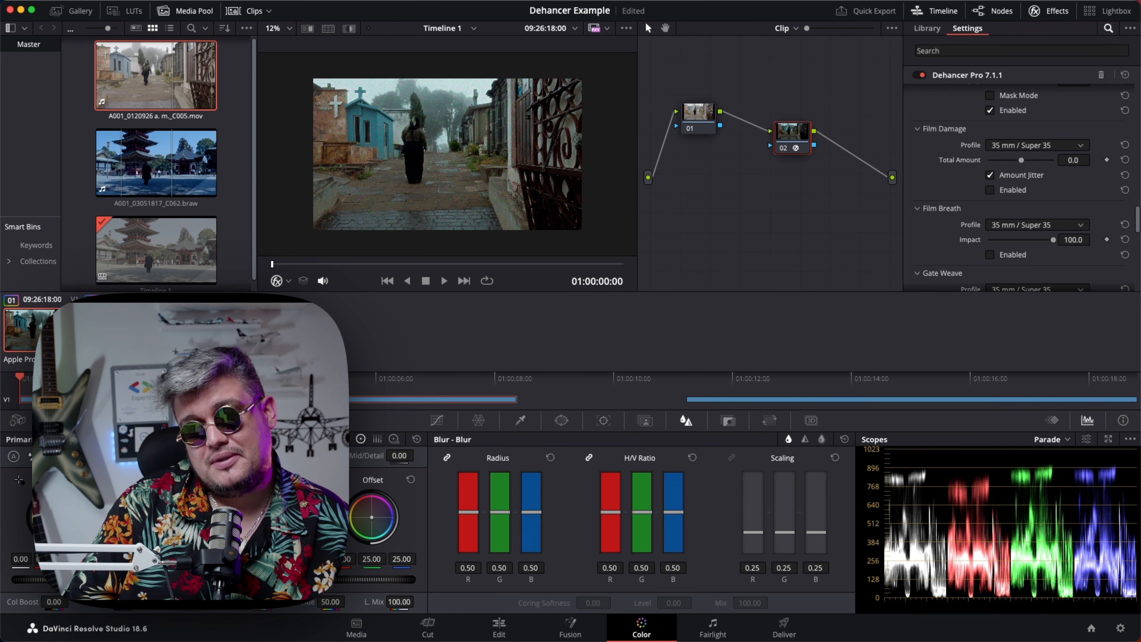
pyautogui.click(990, 189)
pyautogui.moveTo(1022, 161); pyautogui.dragTo(1029, 165)
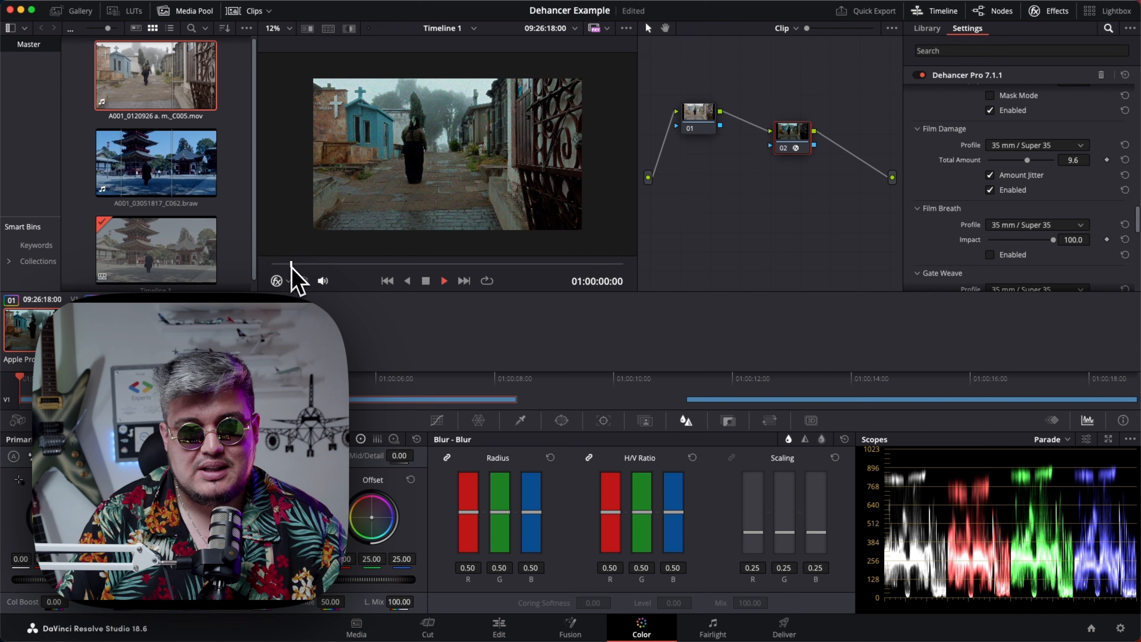
# Step: Play and scrub through the cemetery clip to examine how the Film Damage effect looks on the image
pyautogui.press('space')
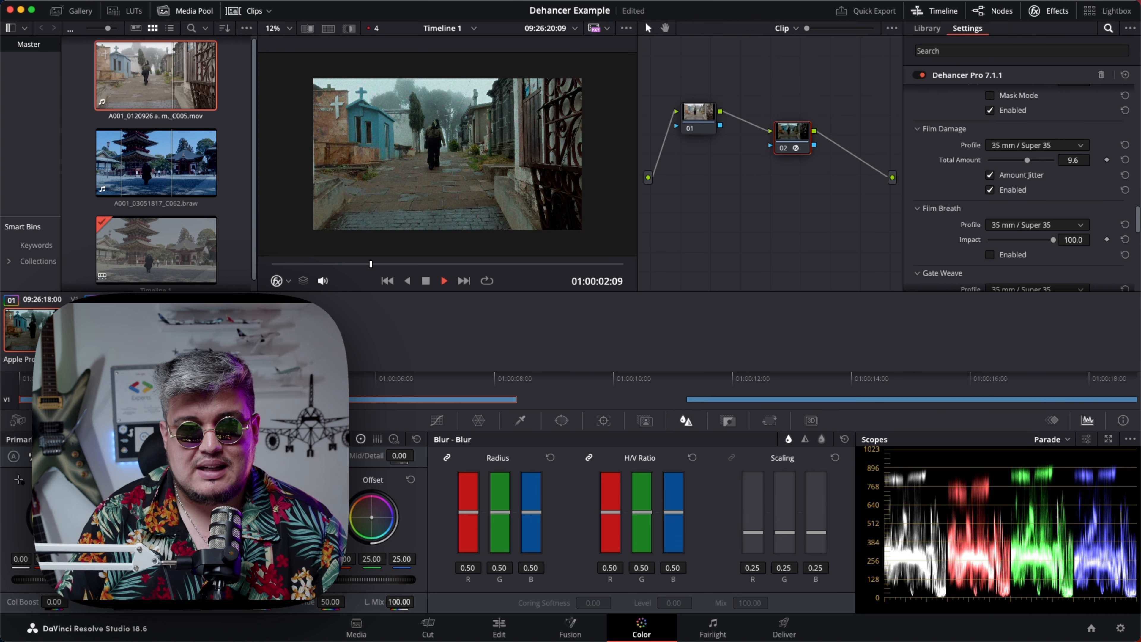
pyautogui.scroll(-1, 463, 146)
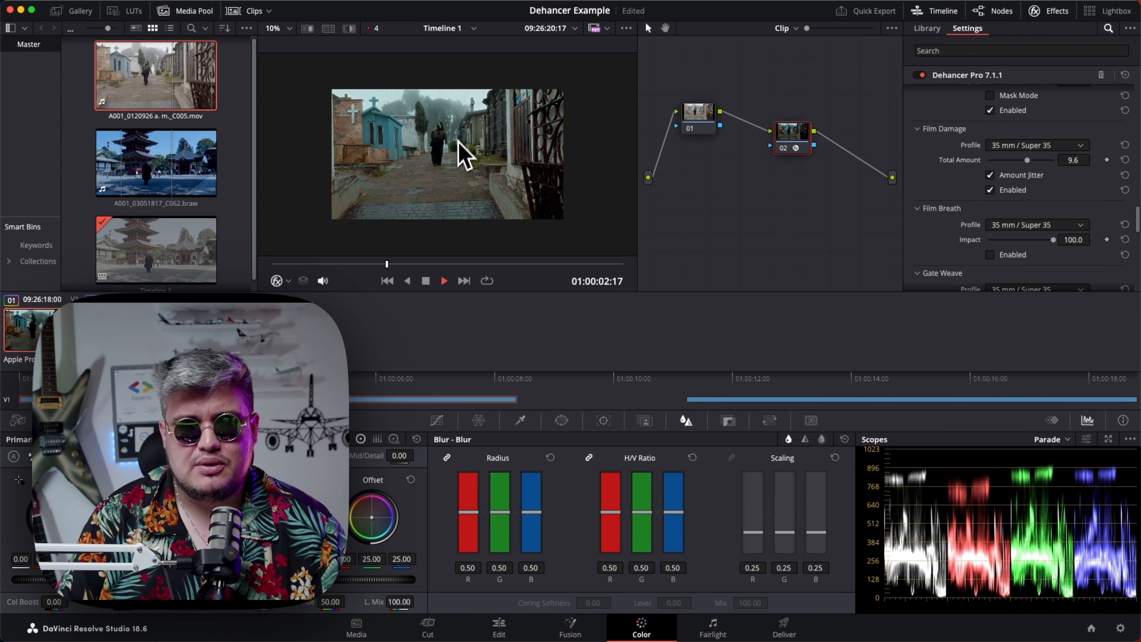
pyautogui.press('space')
pyautogui.moveTo(387, 265); pyautogui.dragTo(364, 265)
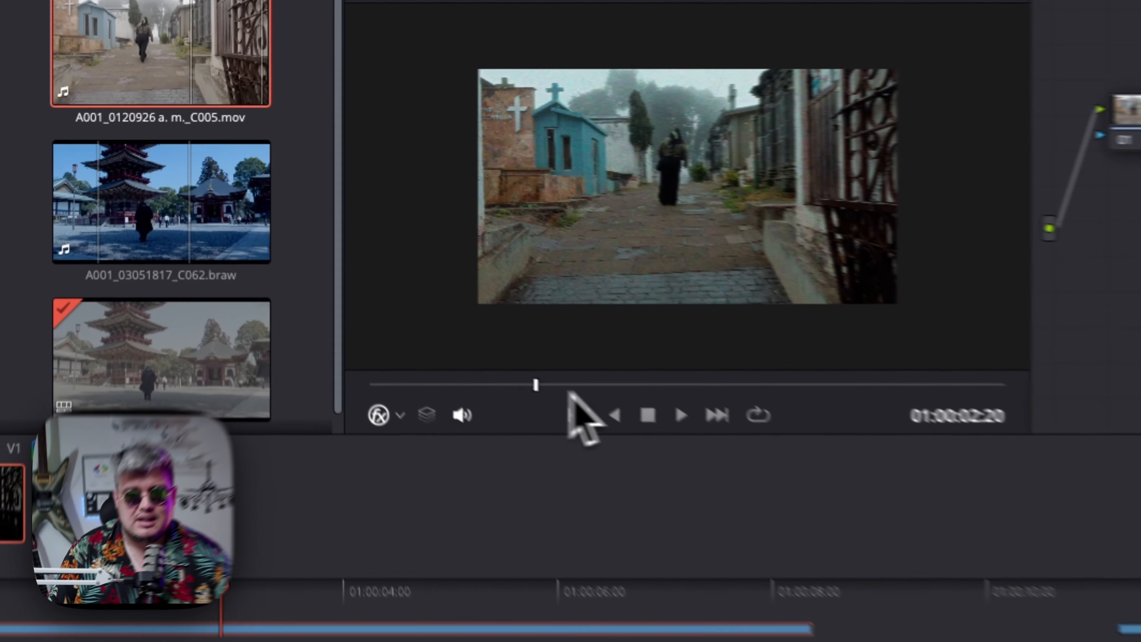
pyautogui.moveTo(568, 391); pyautogui.dragTo(412, 390)
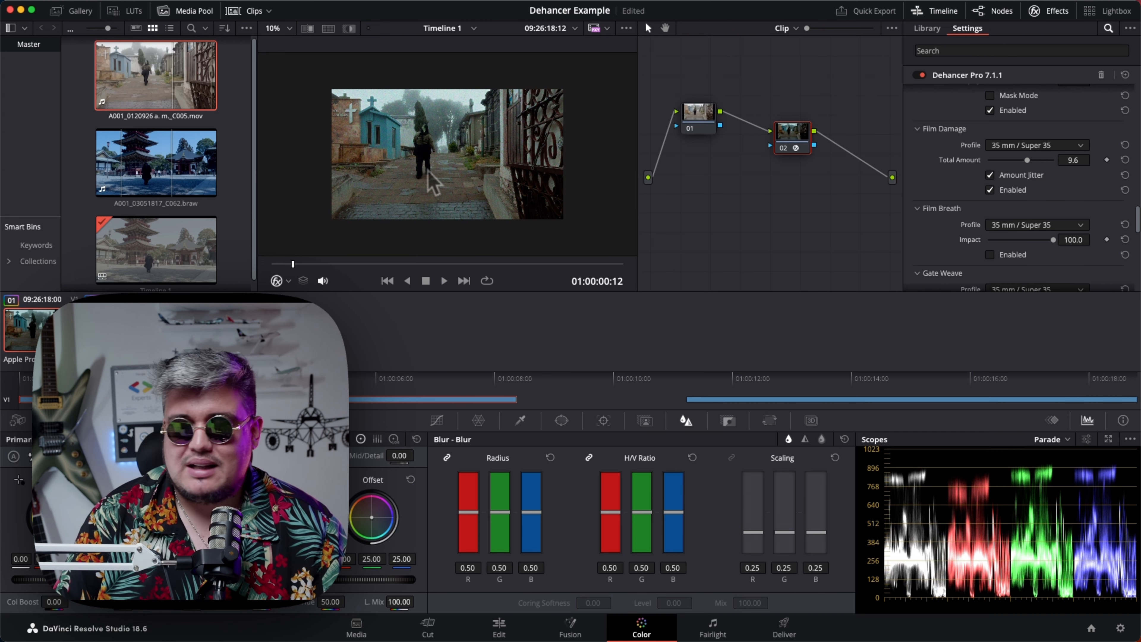
pyautogui.scroll(-3, 577, 156)
pyautogui.scroll(5, 576, 156)
pyautogui.scroll(-3, 577, 156)
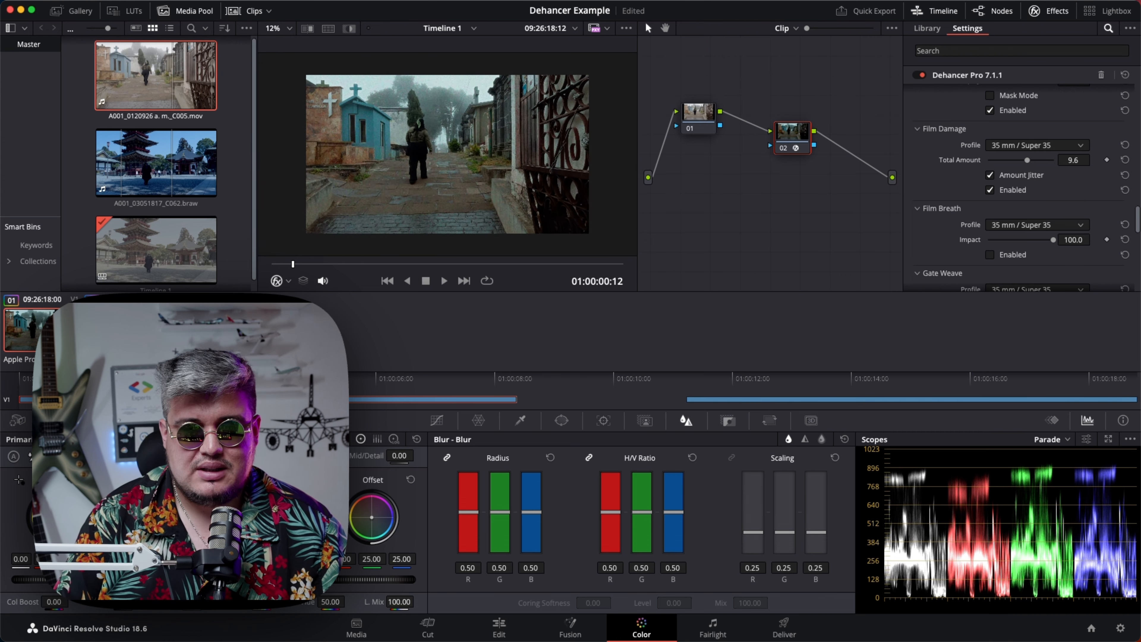